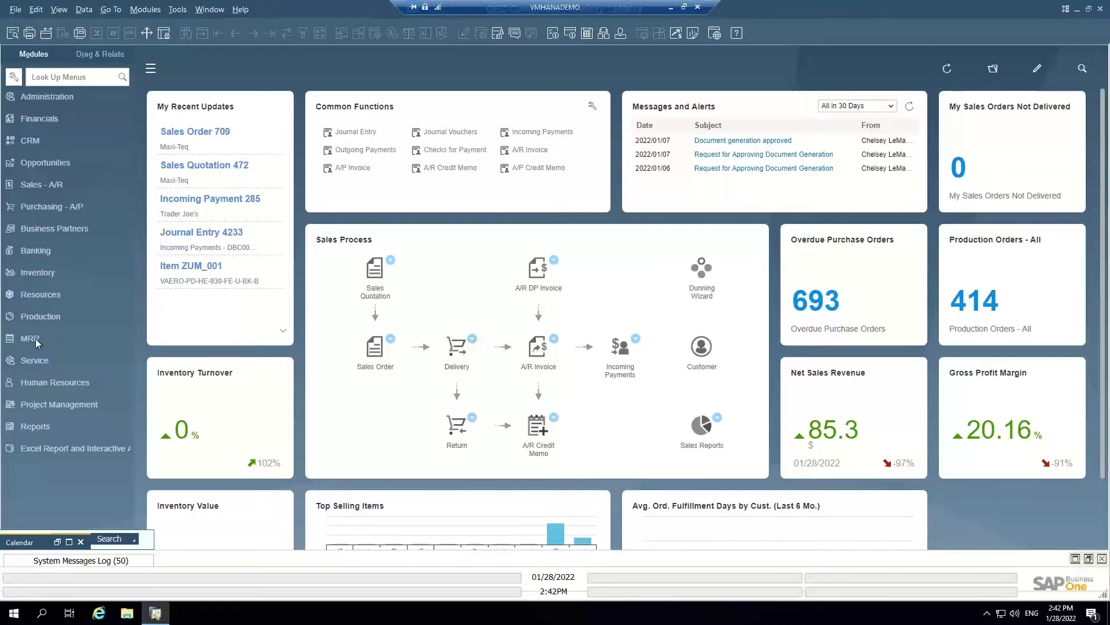
Step: Open a new Production Order form and reposition its window
left_click(57, 316)
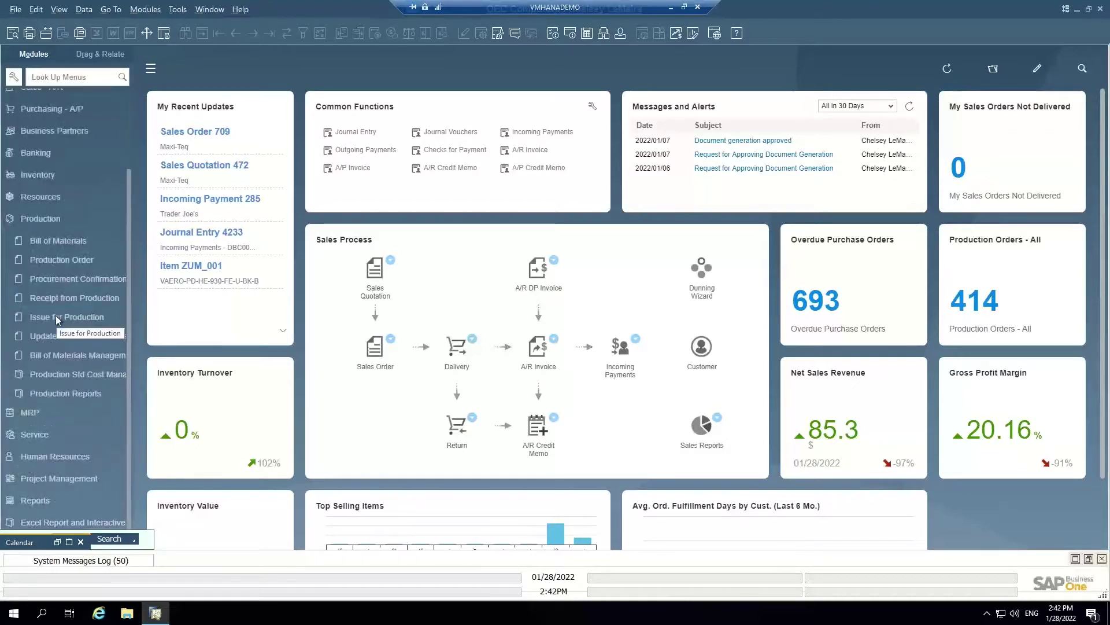
left_click(52, 259)
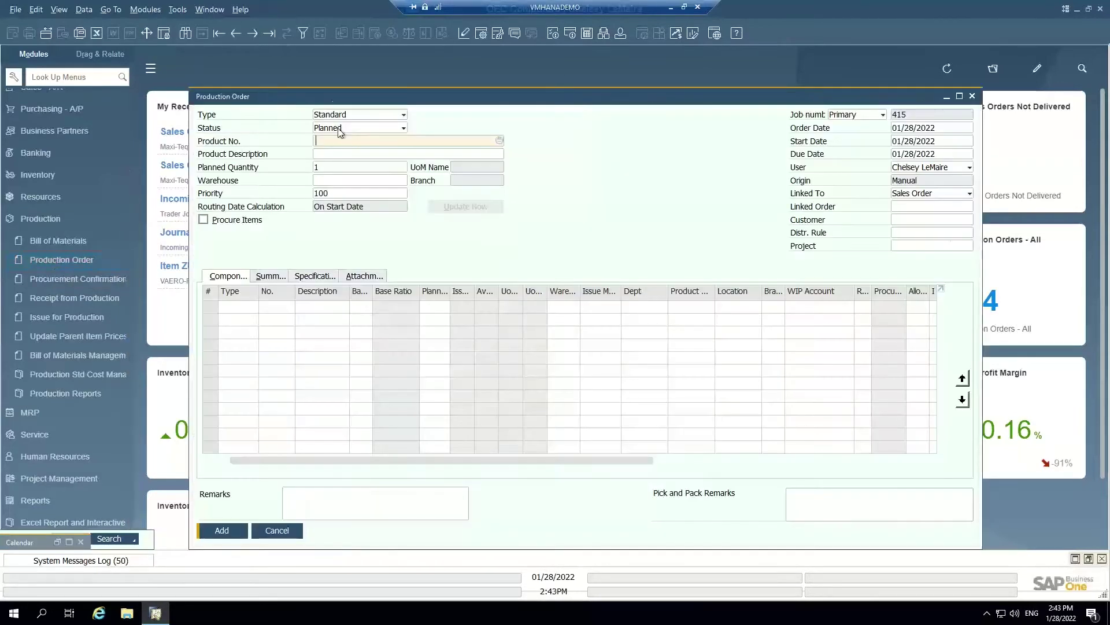
left_click_drag(306, 88, 283, 78)
Step: Browse backward through the three most recent production orders, starting from the last record
left_click(273, 34)
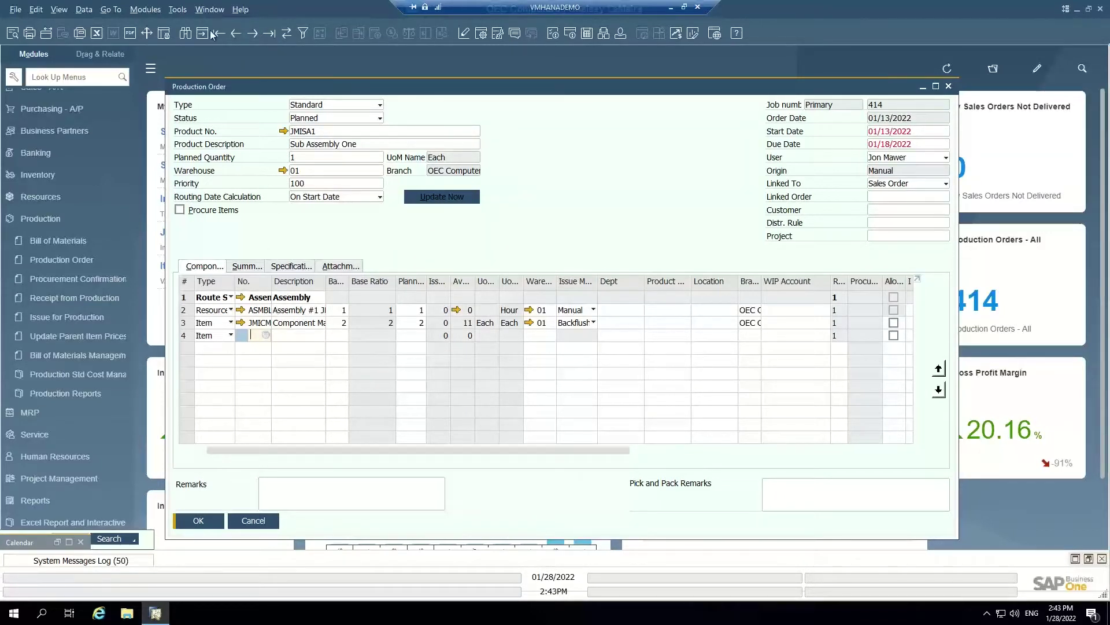
left_click(234, 39)
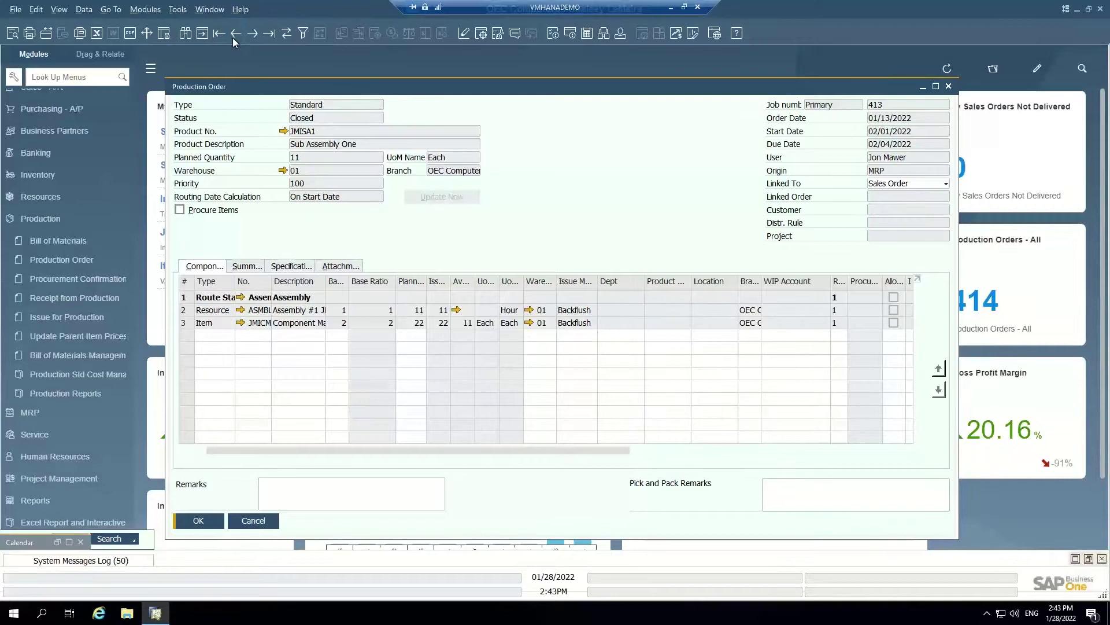
left_click(235, 40)
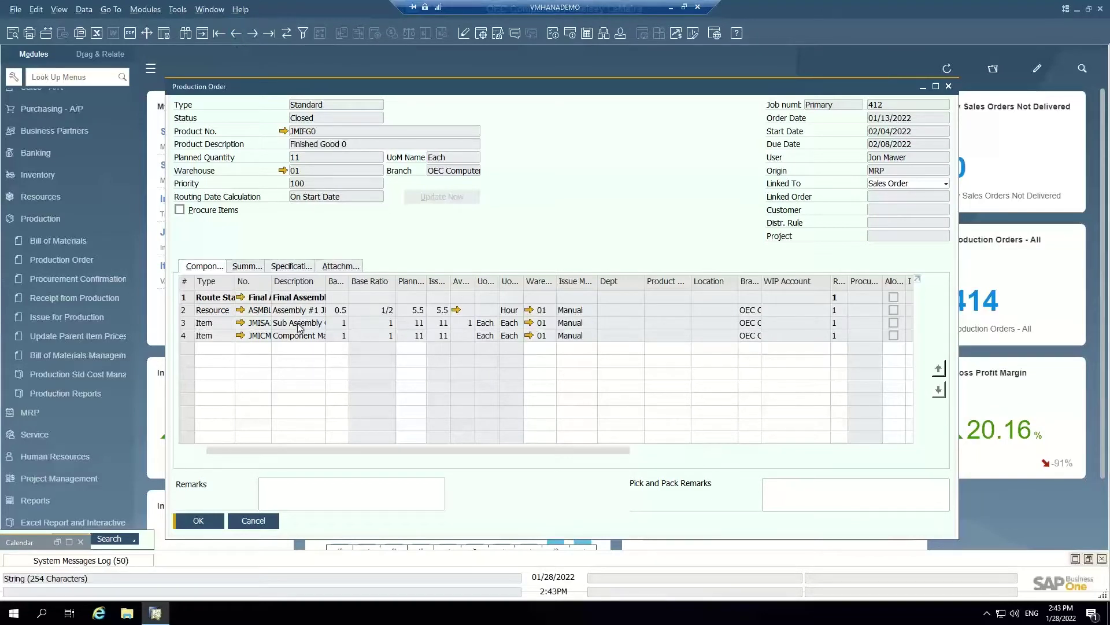
Step: Find the bill of materials for product VMM_RODE and view the master data of its white marble item
left_click(45, 241)
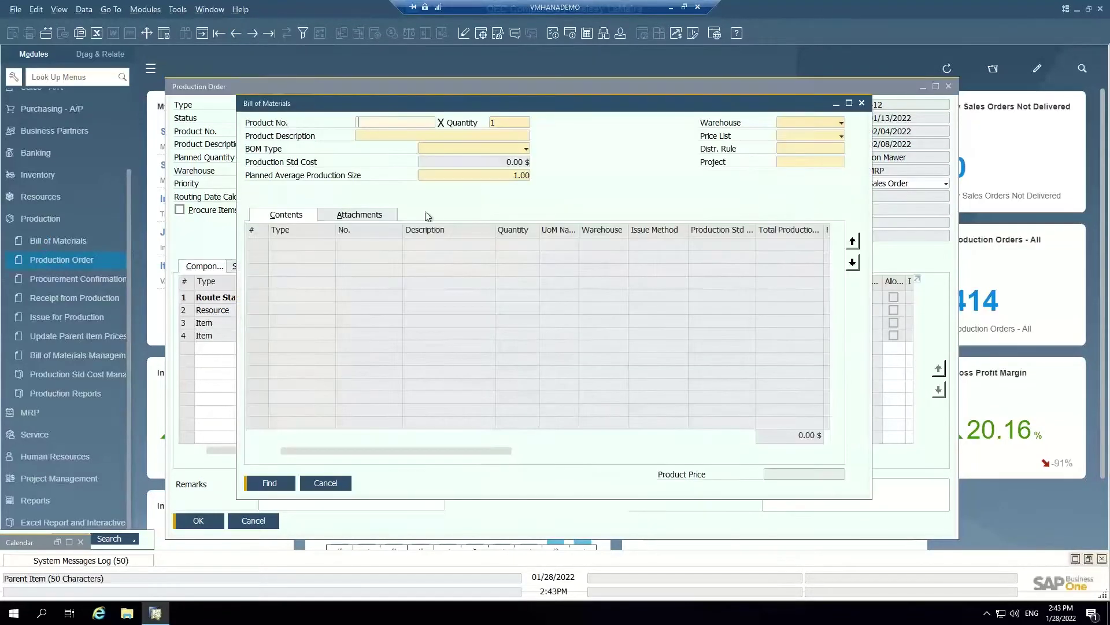
left_click_drag(335, 108, 305, 107)
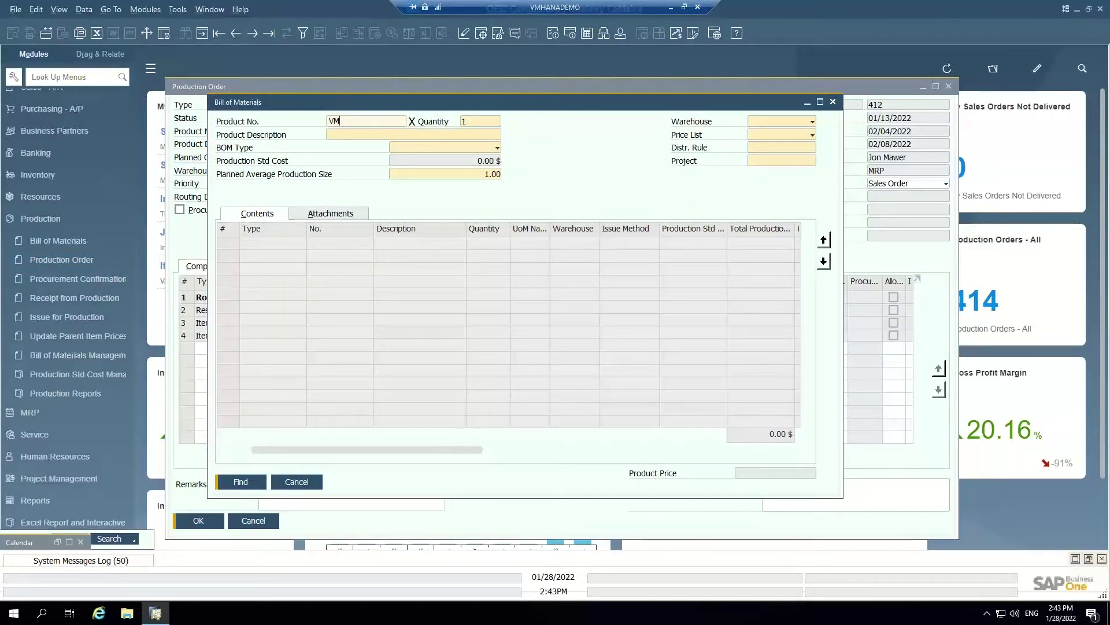
key("Return")
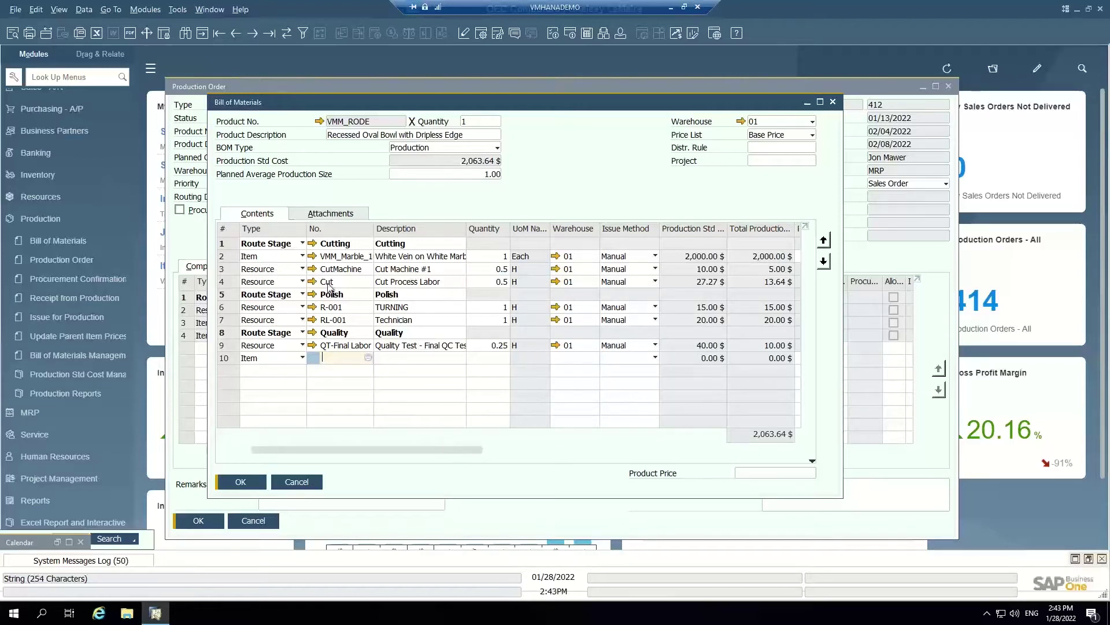
left_click(311, 256)
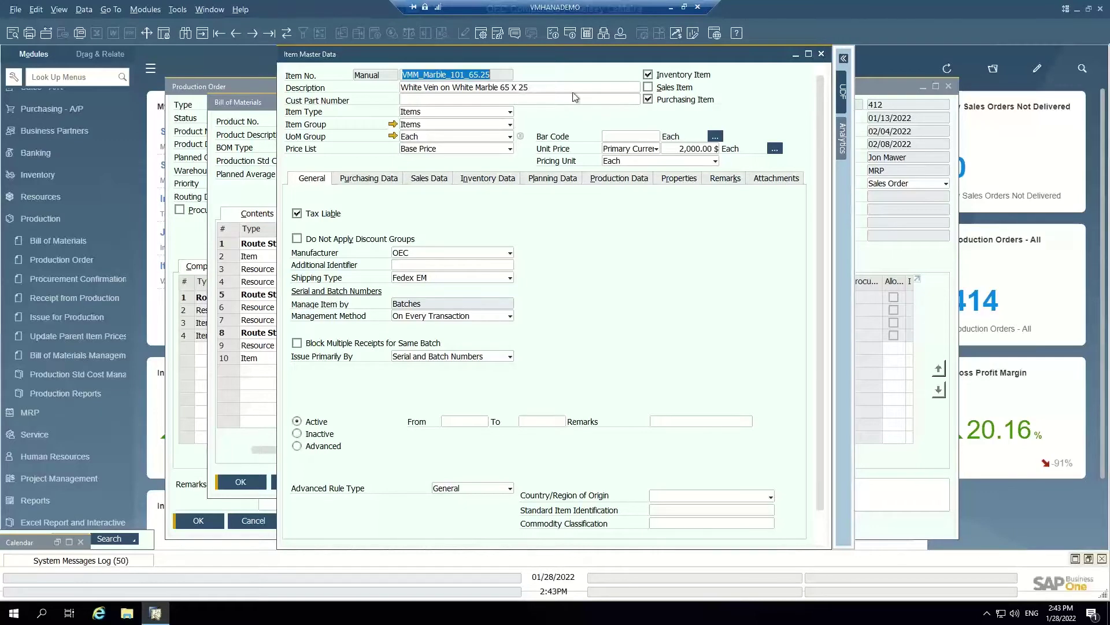
key("Escape")
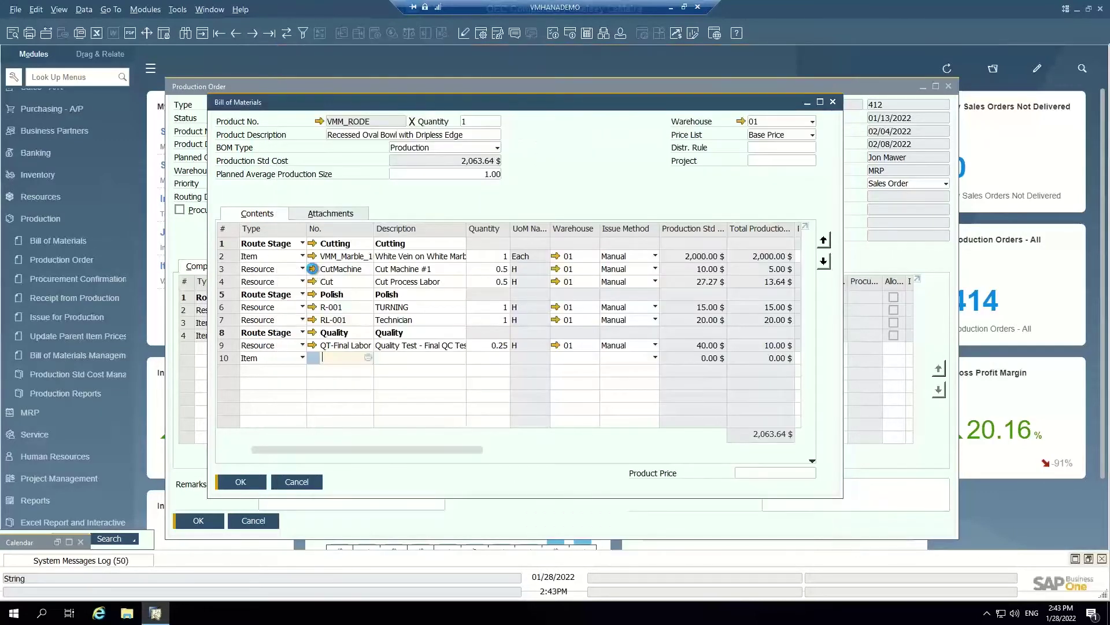
Step: Review the CutMachine resource's costs, fixed assets, planning data and capacity data from the bill of materials
left_click(313, 269)
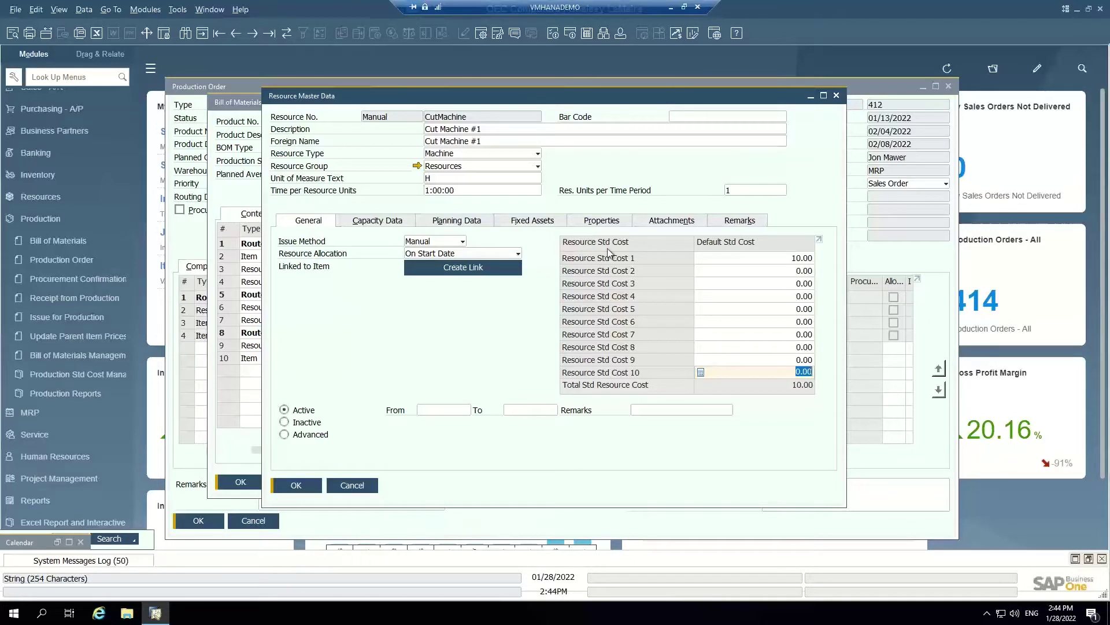
left_click(533, 224)
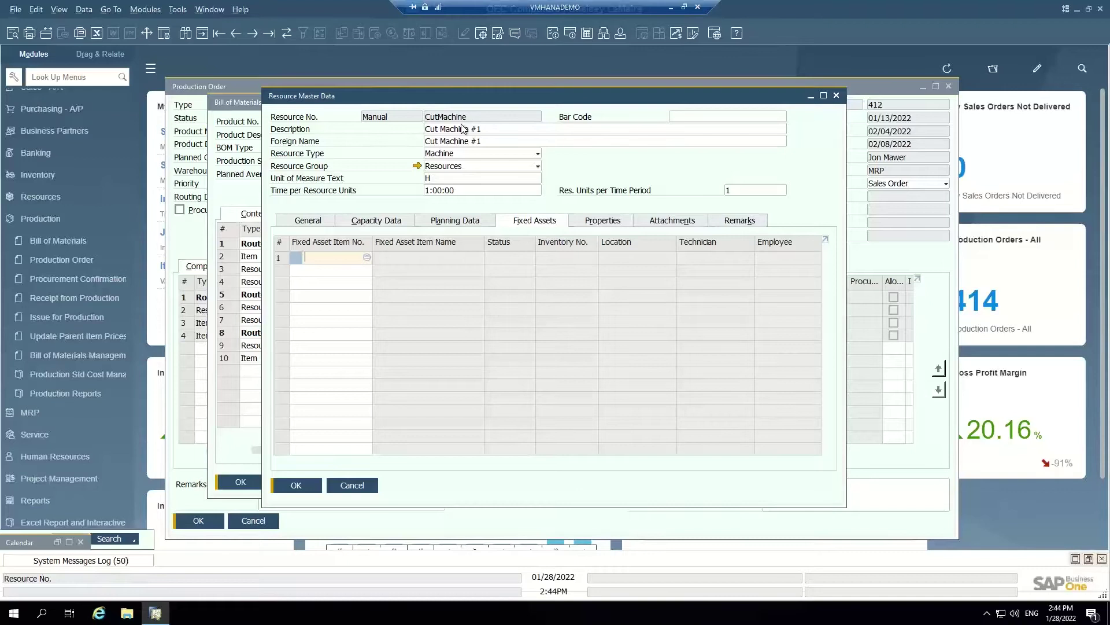
left_click(468, 223)
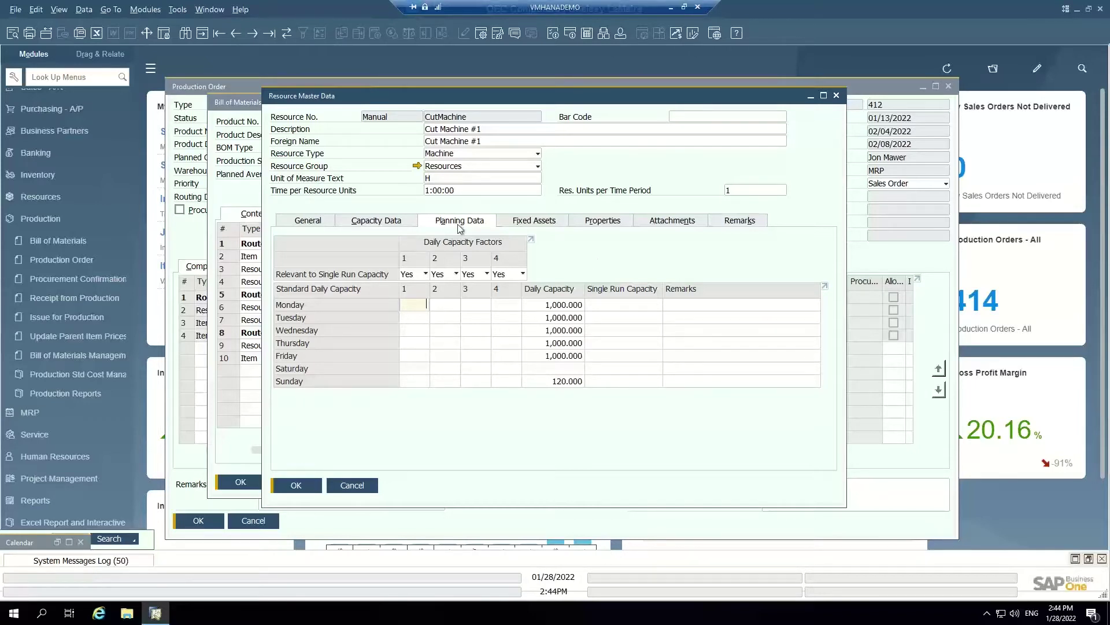
key("alt+c")
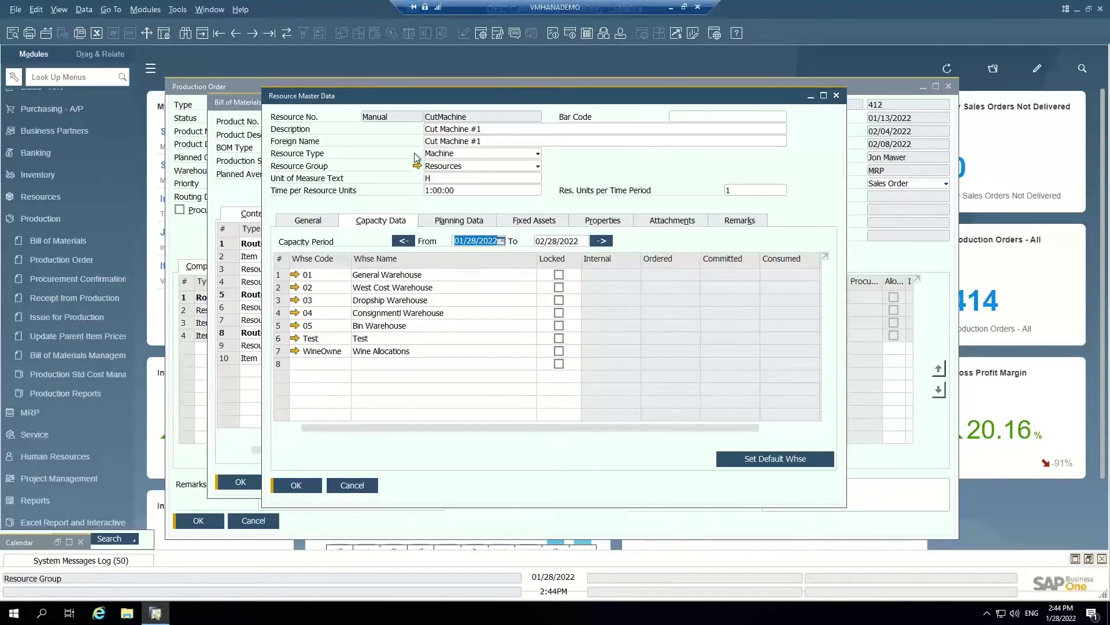
left_click(836, 95)
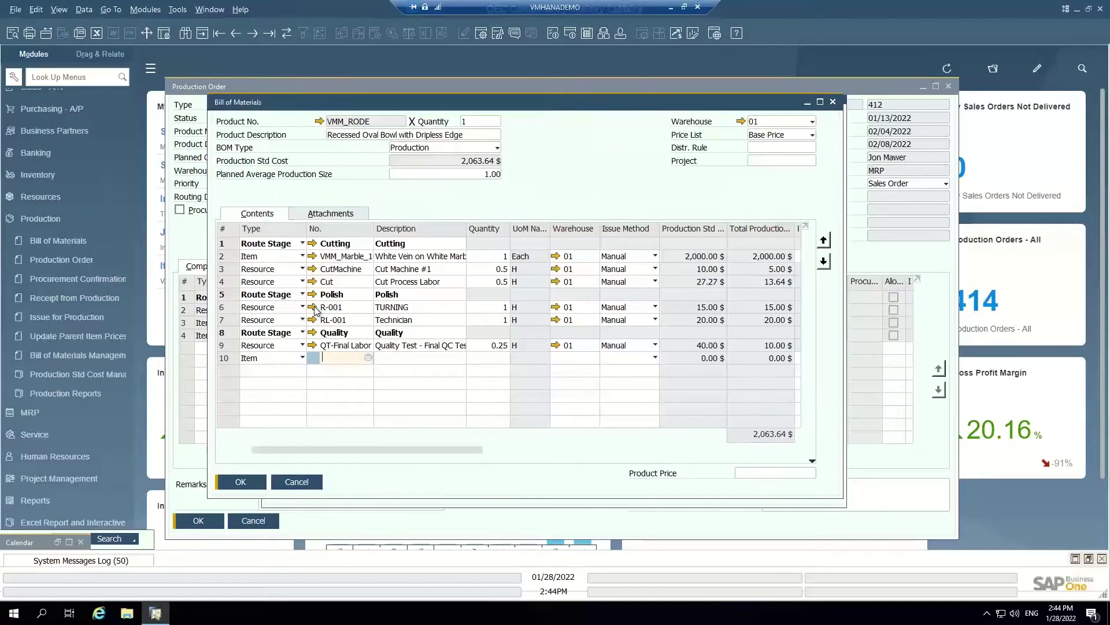
Step: Review the Cut labor resource's general, capacity and planning data, and close the bill of materials
left_click(313, 282)
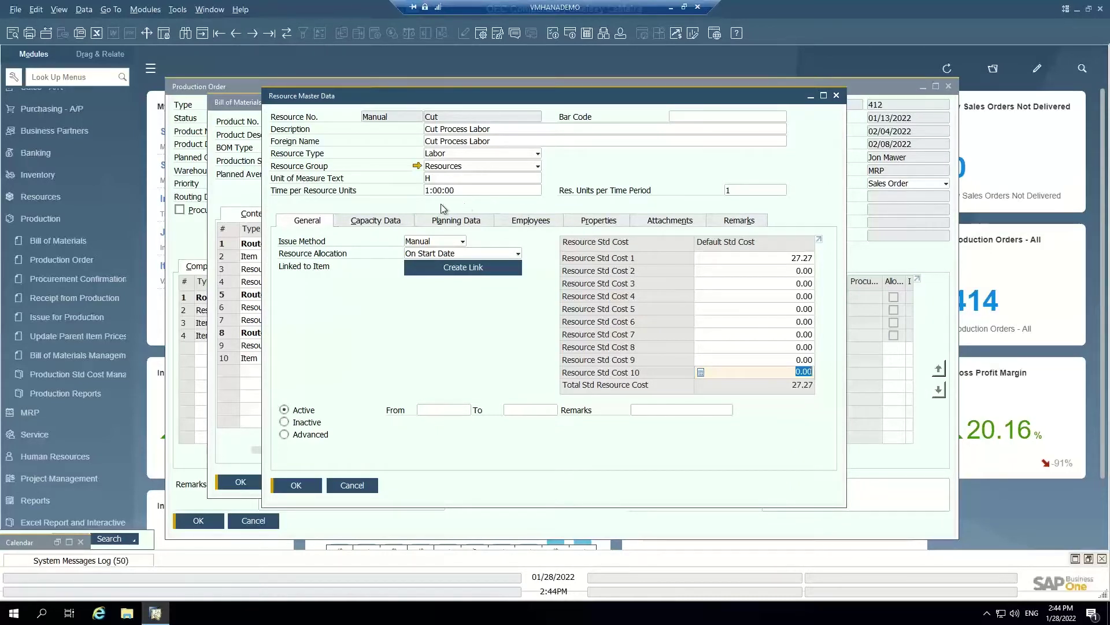
key("ctrl+Tab")
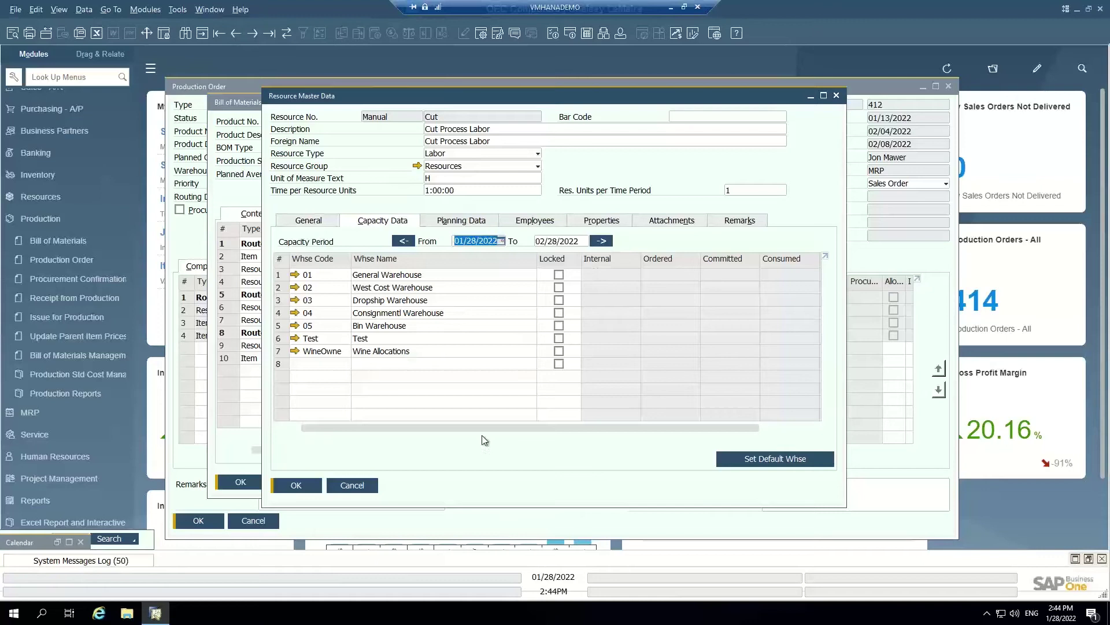
key("ctrl+Tab")
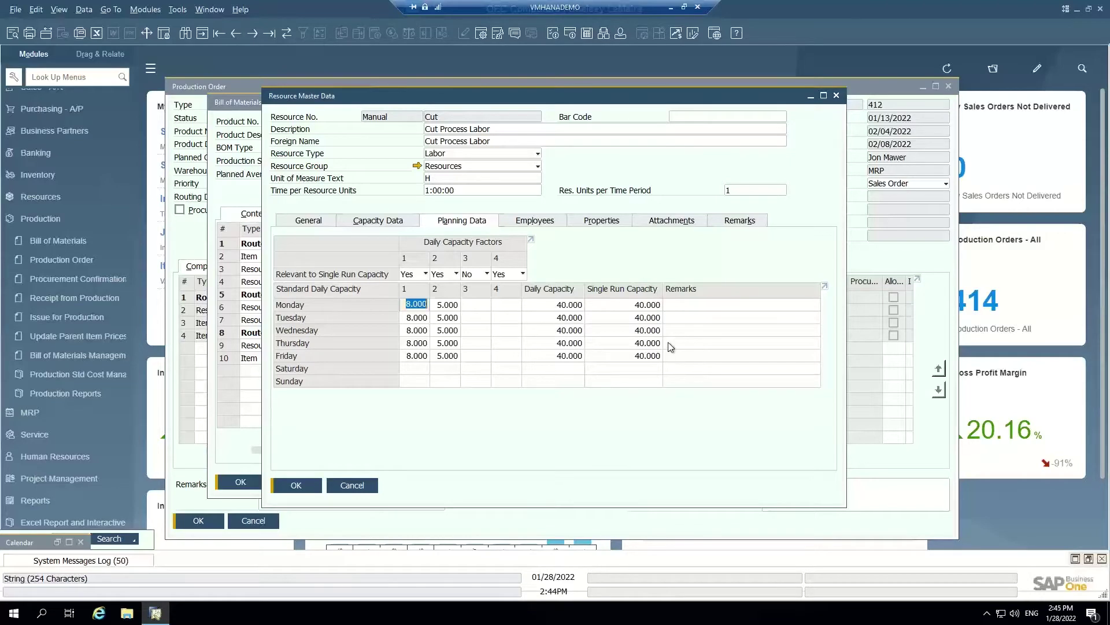
left_click(836, 96)
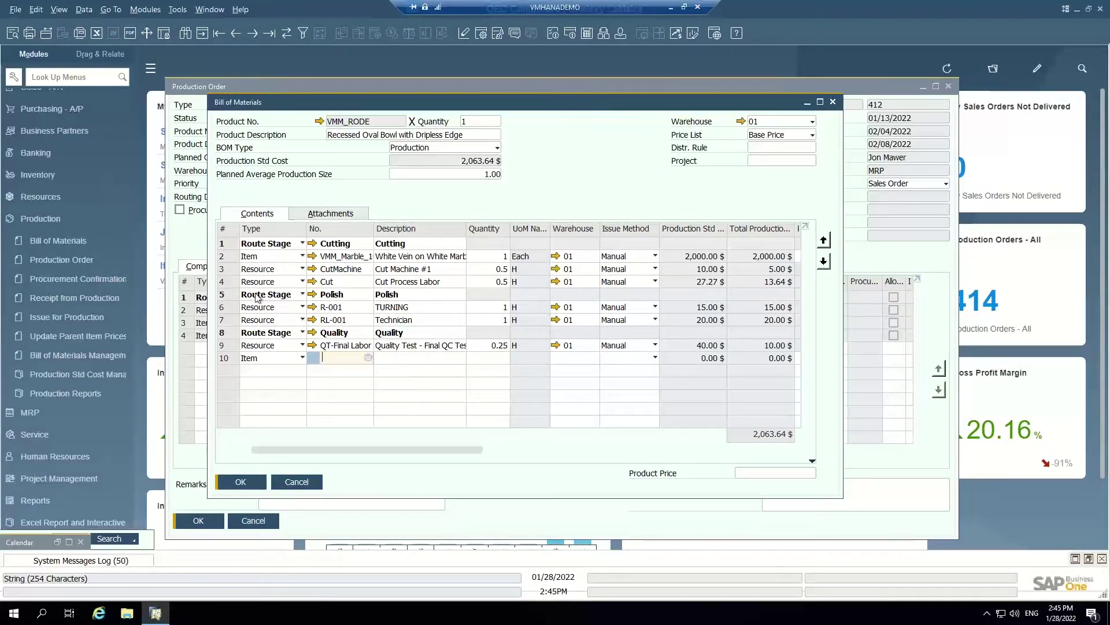
left_click(833, 103)
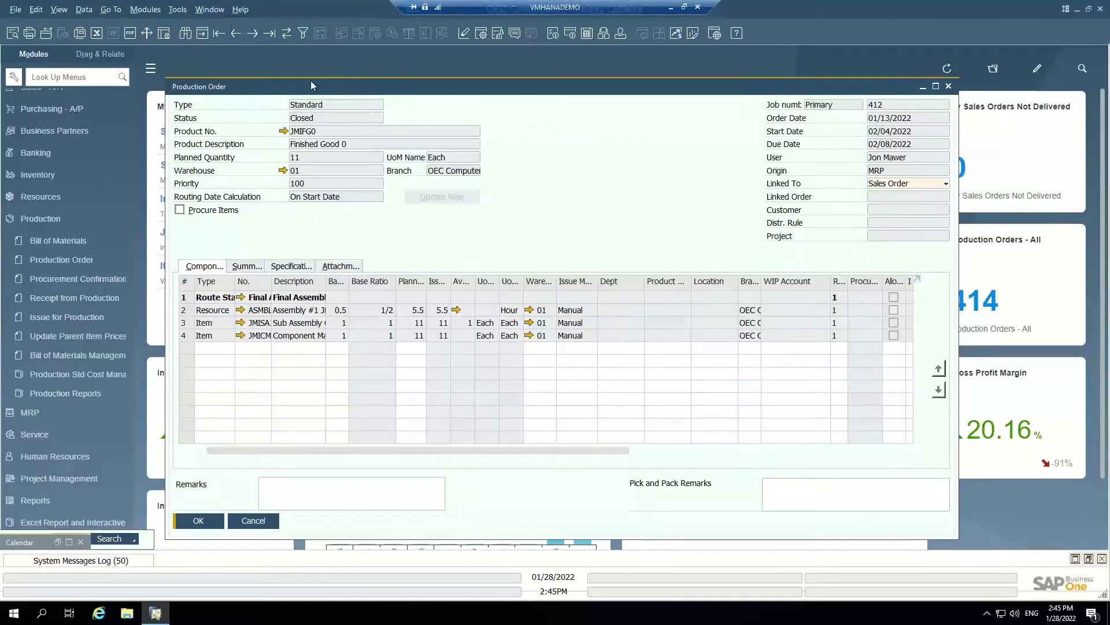
Step: Start a new standard production order for product VMM_RODE, loading its bill of materials components
left_click(203, 34)
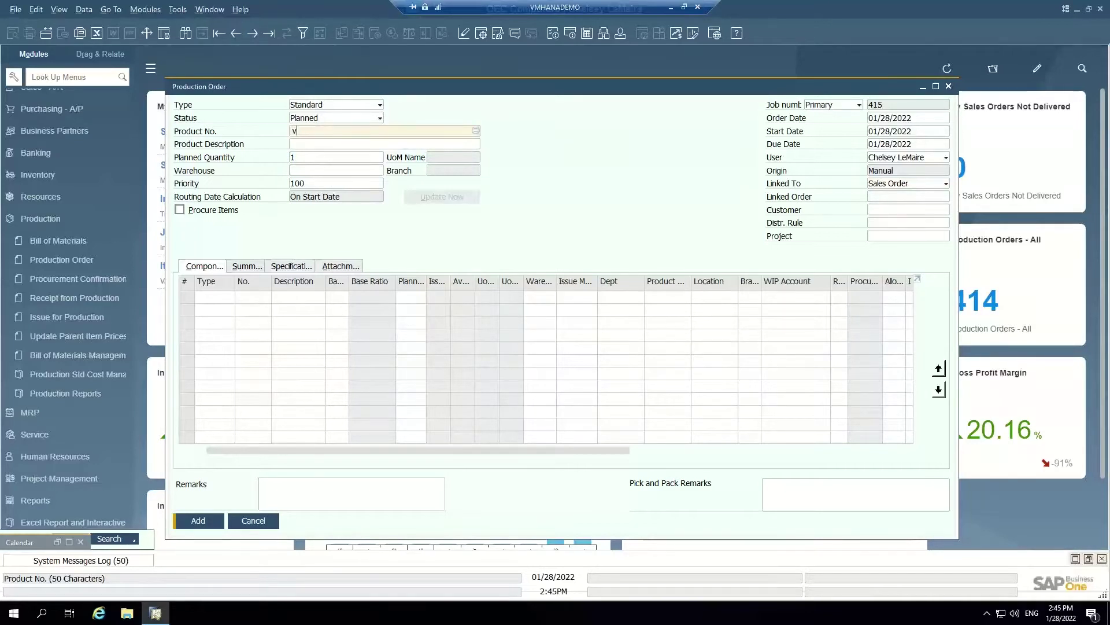
key("Tab")
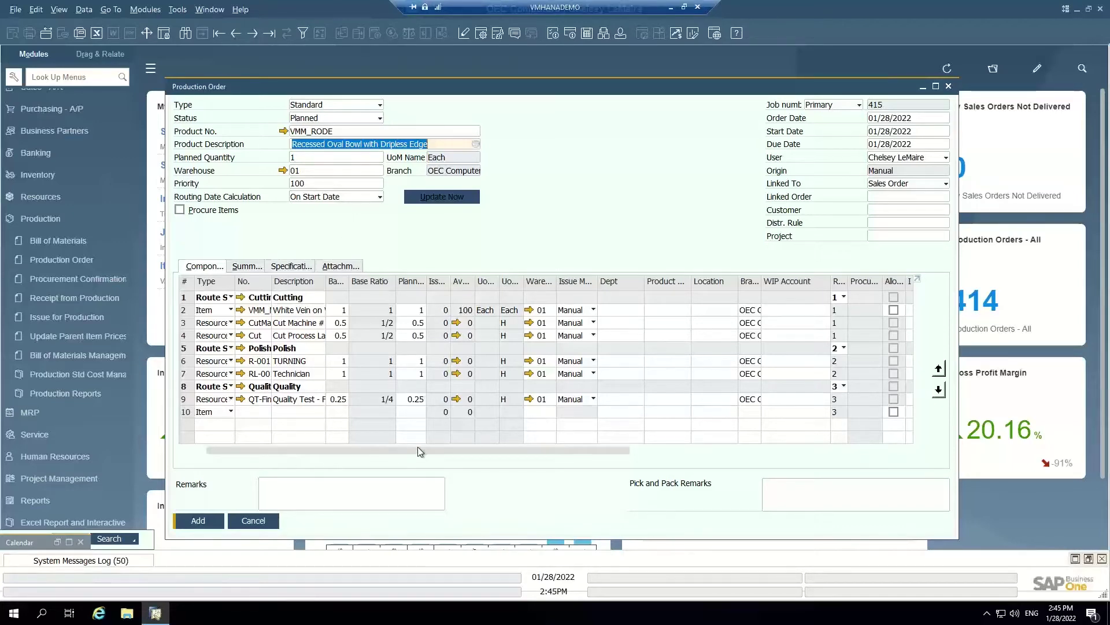
left_click_drag(364, 81, 346, 65)
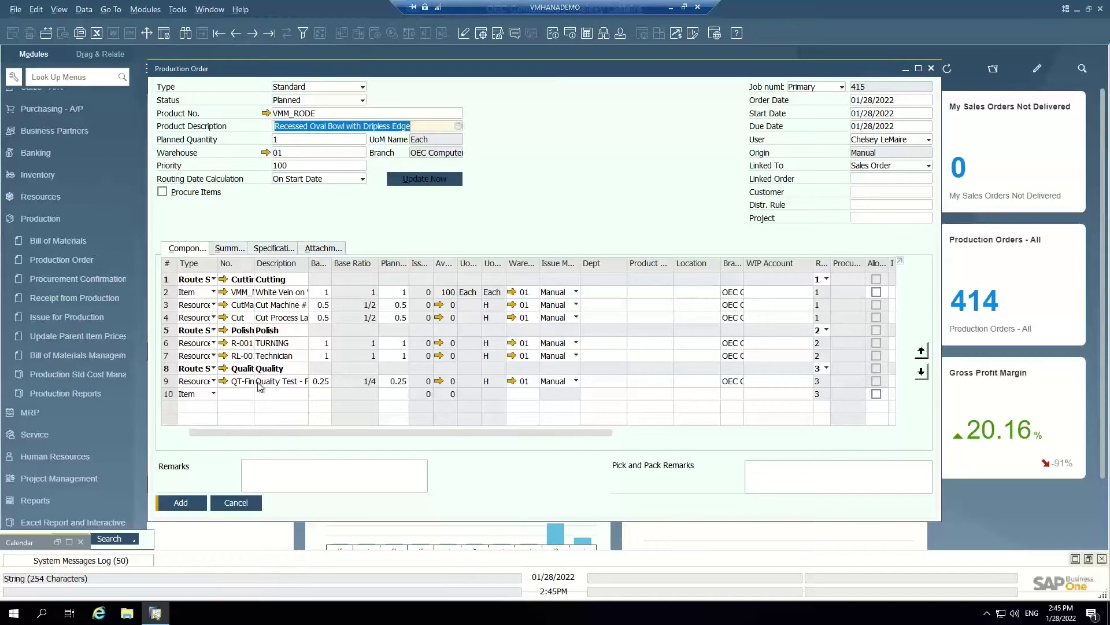
Step: Add item 1080TIRTX16GB as an extra component in the empty row after the Quality stage
left_click(236, 394)
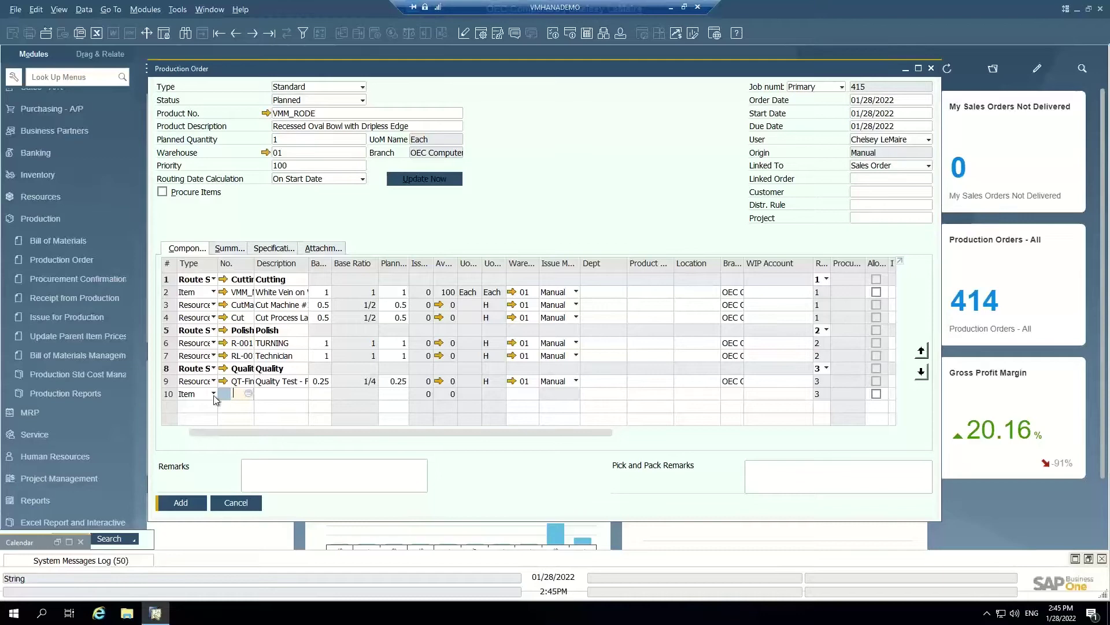
left_click(249, 394)
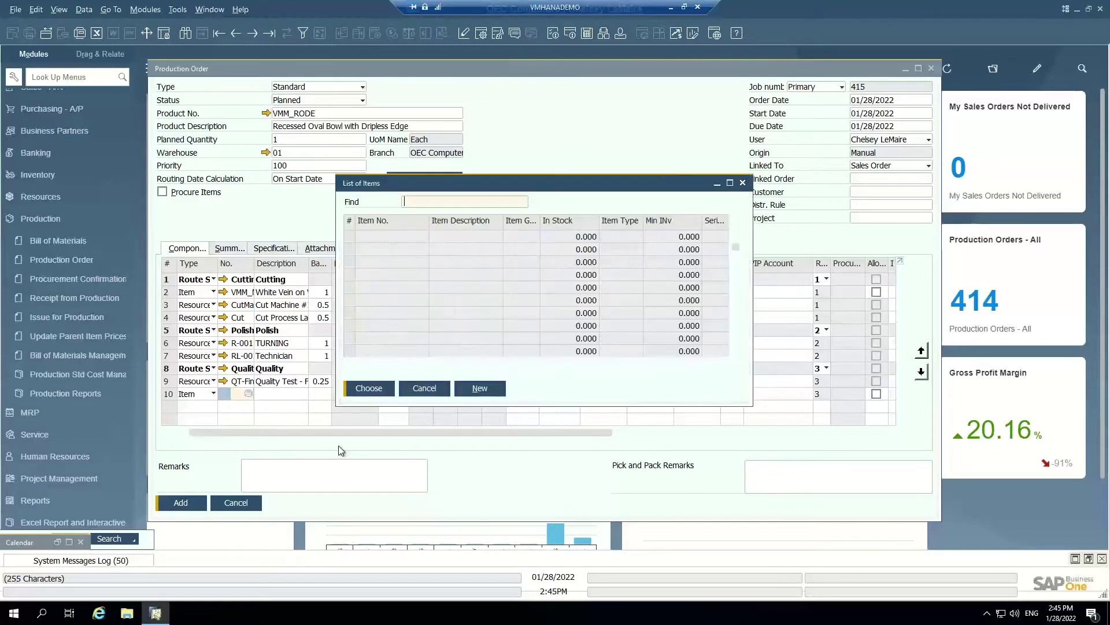
left_click(463, 339)
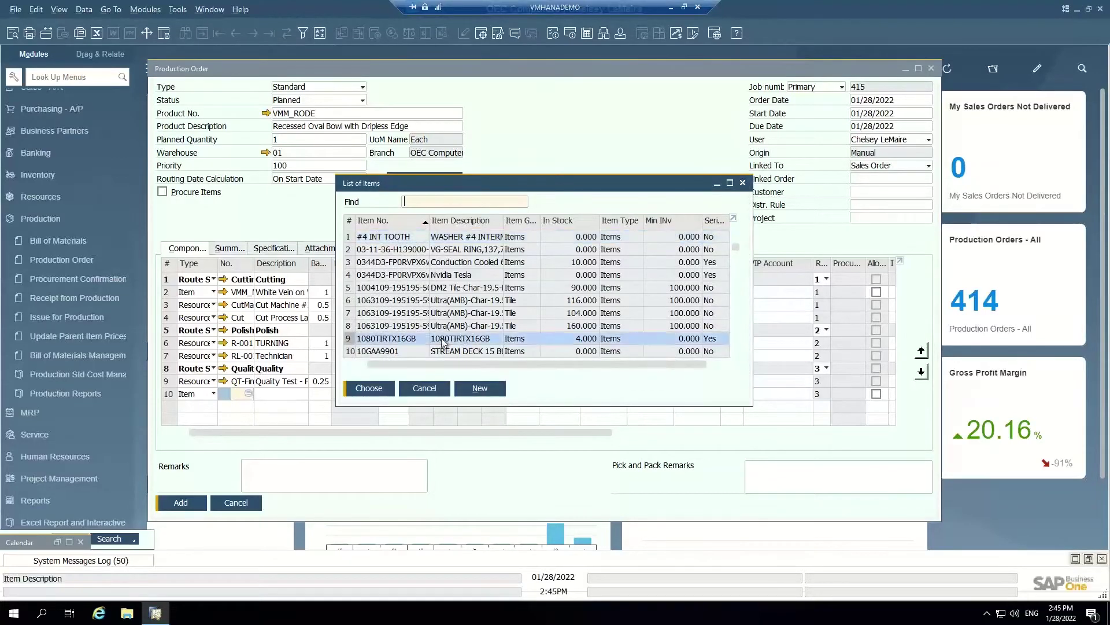
key("Return")
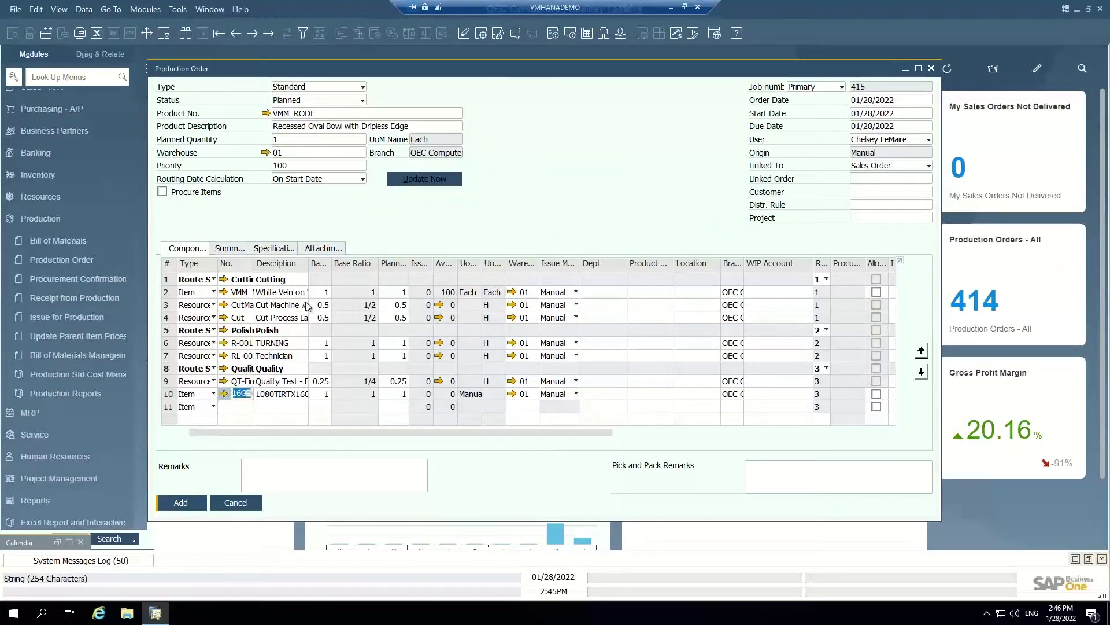
Step: Set the base quantity of the white marble item in the Cutting stage to 2
left_click(327, 293)
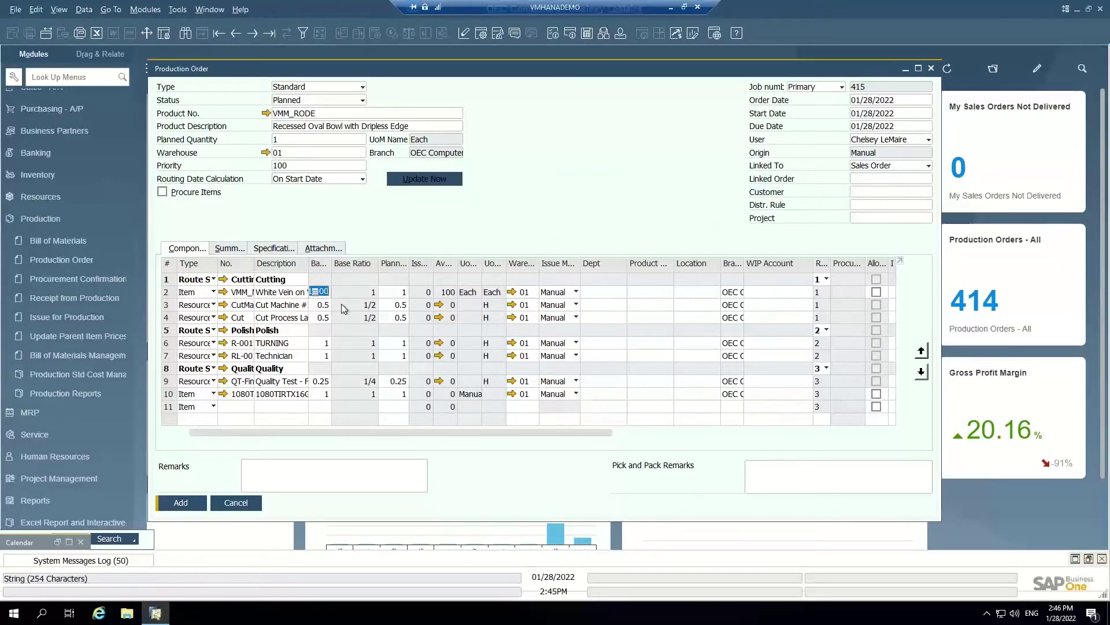
type("2")
key("Tab")
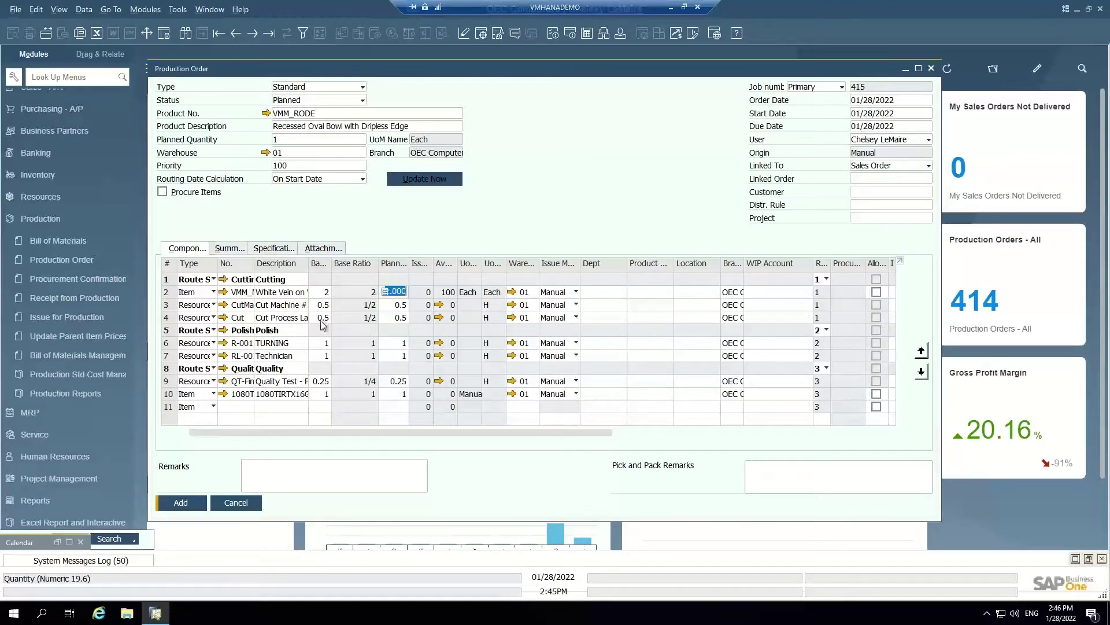
left_click(323, 343)
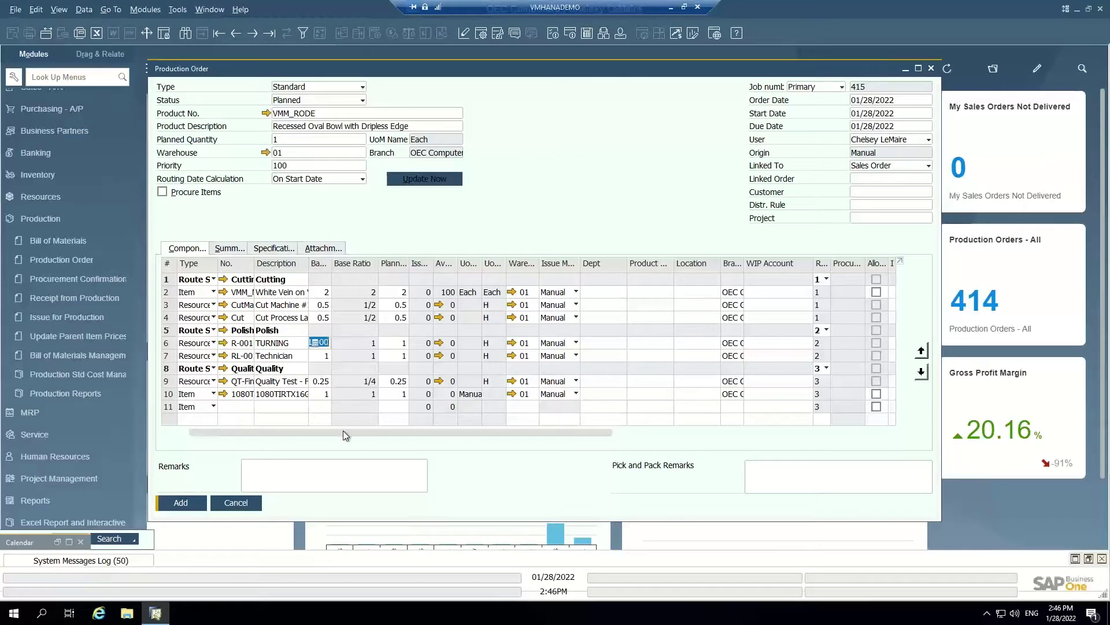
Step: Set the production order's header planned quantity to 2 and check the marble component's planned quantity
left_click(292, 139)
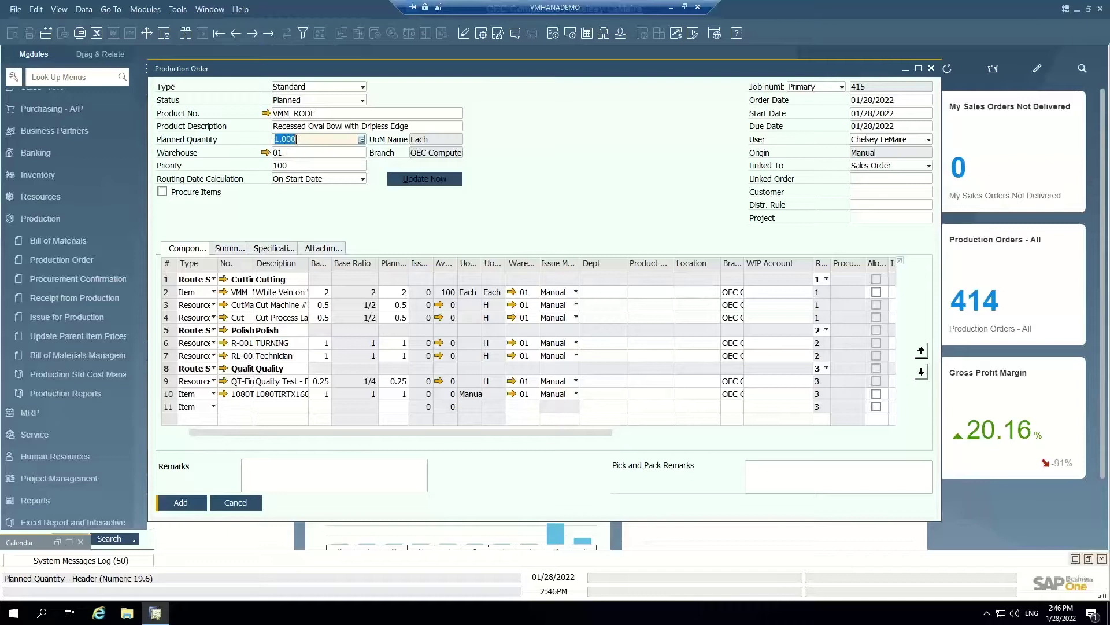
type("2")
key("Tab")
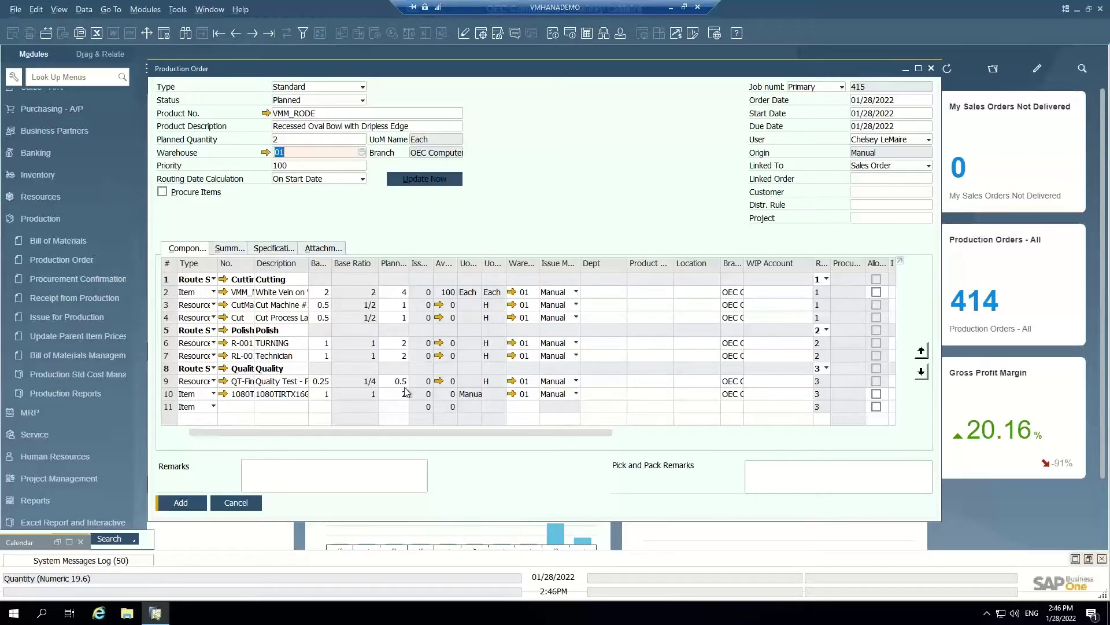
left_click(394, 295)
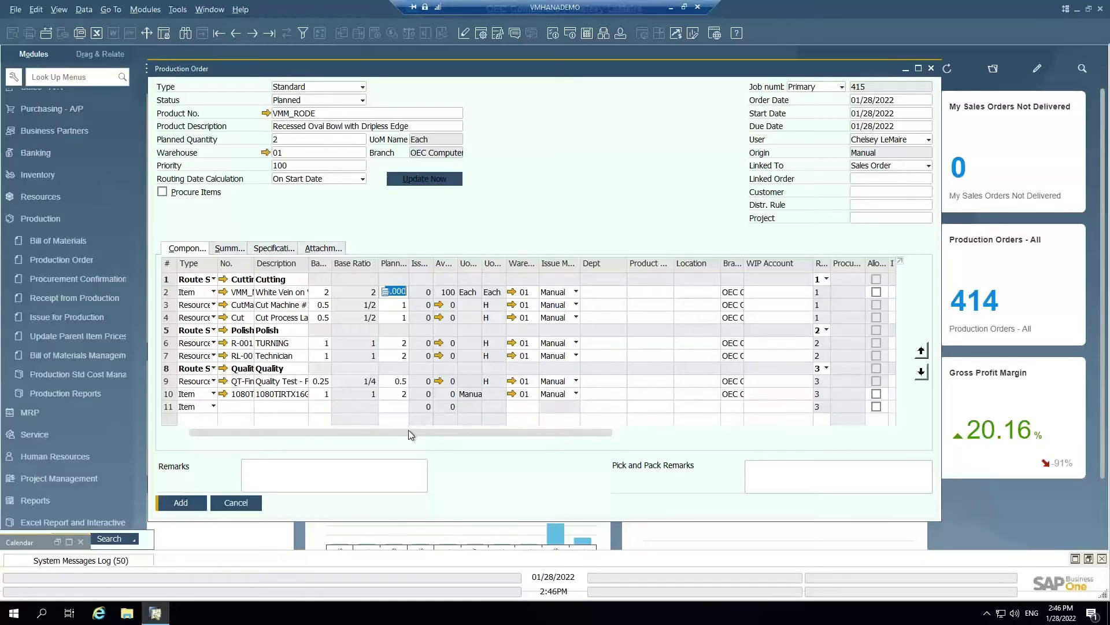
Step: Examine the production order's specification fields, such as length, width and bowl type, and return to the components list
left_click(267, 249)
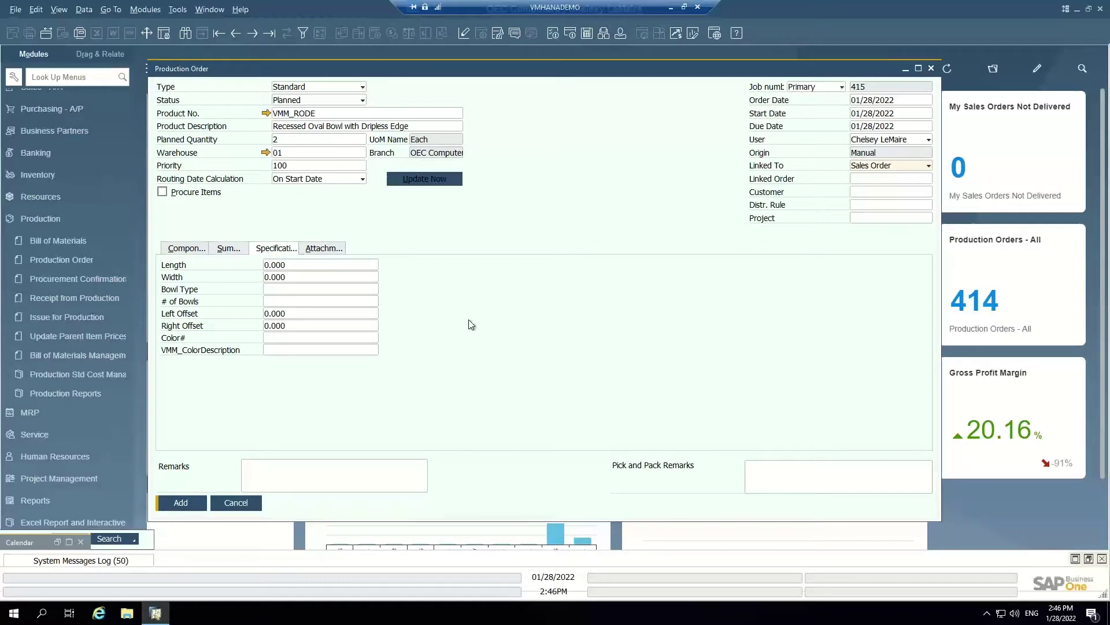
left_click(293, 266)
left_click(189, 247)
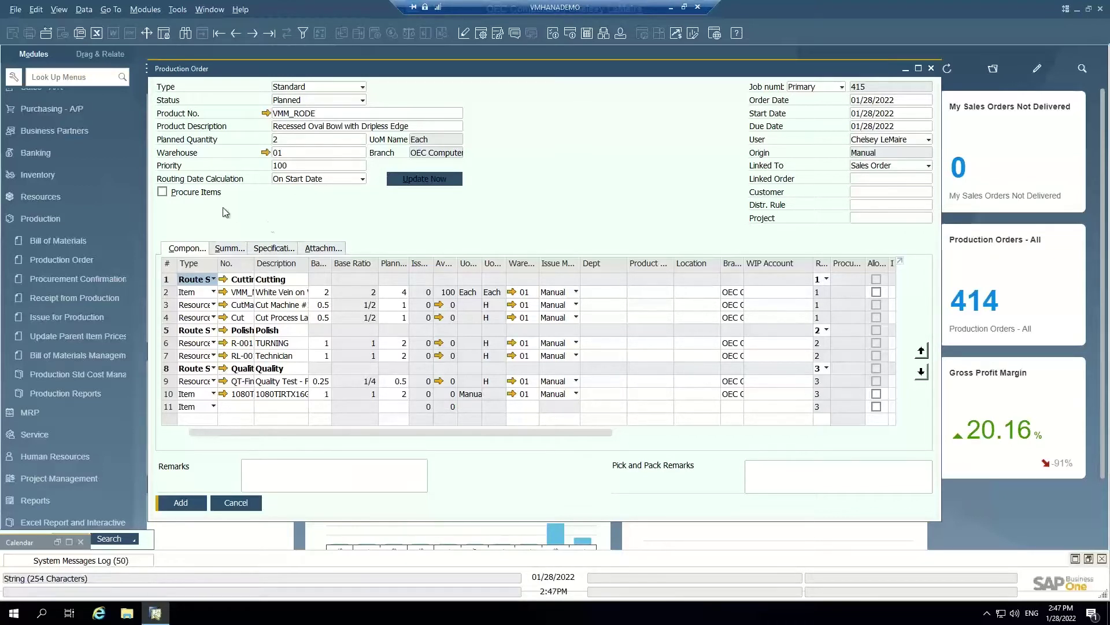
Step: Review the specifications, add the VMM_RODE production order, then display the saved order and close it
left_click(274, 248)
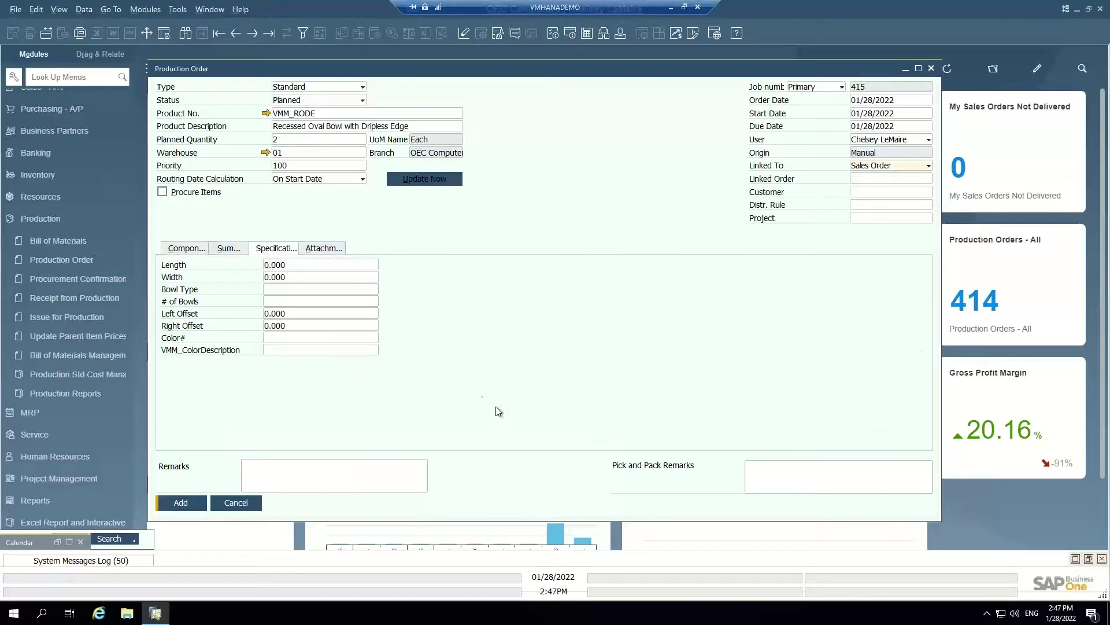
left_click(183, 502)
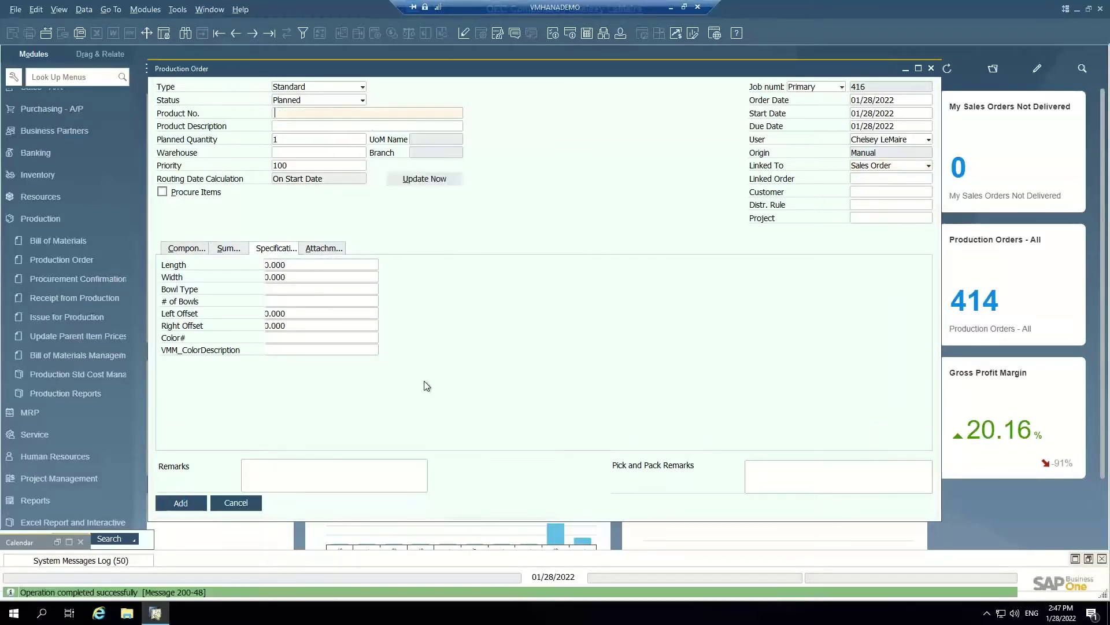
left_click(270, 33)
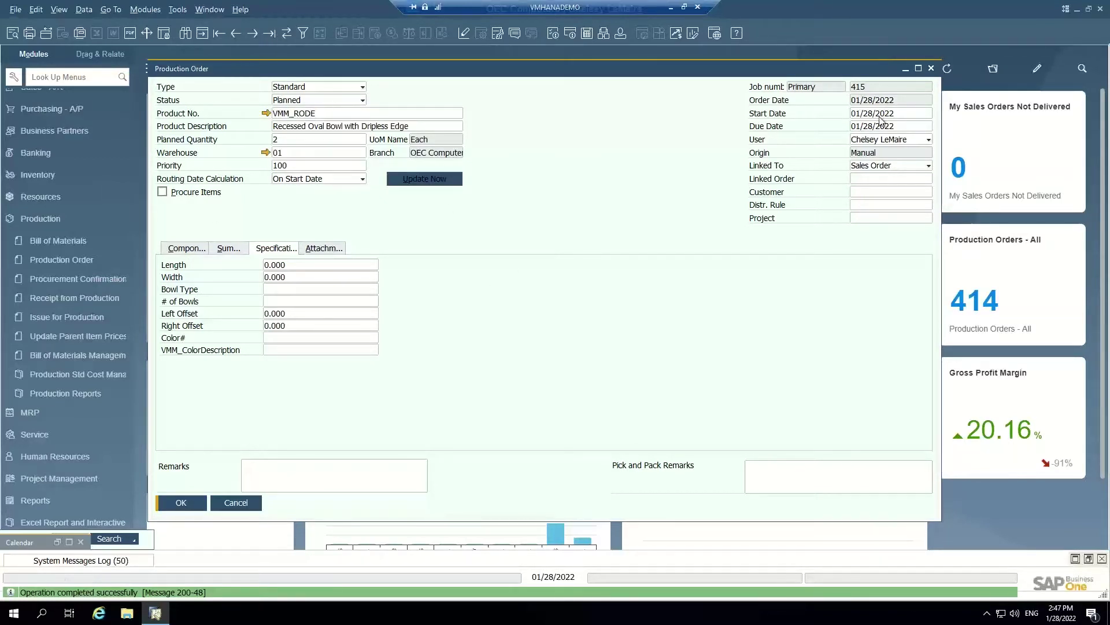
left_click(931, 70)
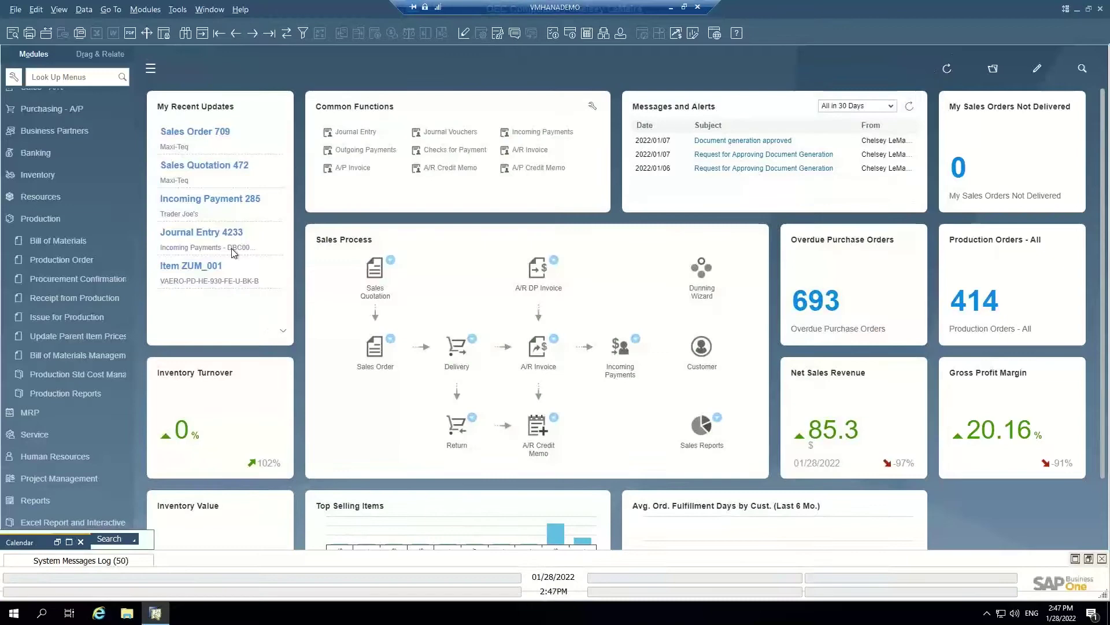
Step: Start the MRP Wizard and open the existing scenario VMM Demo
left_click(37, 220)
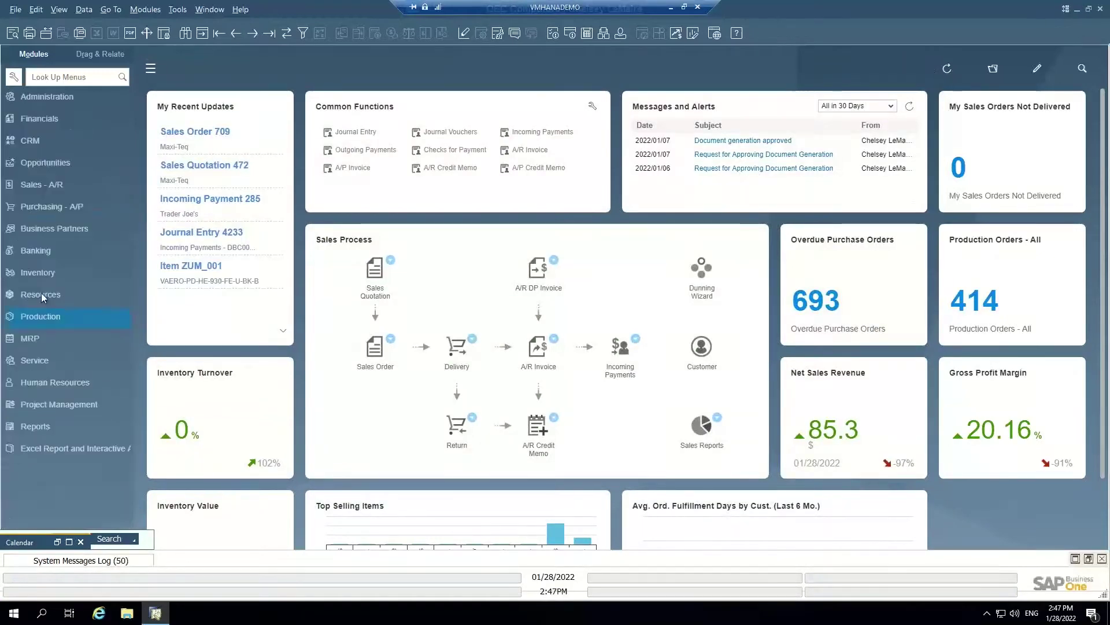
left_click(37, 341)
left_click(52, 384)
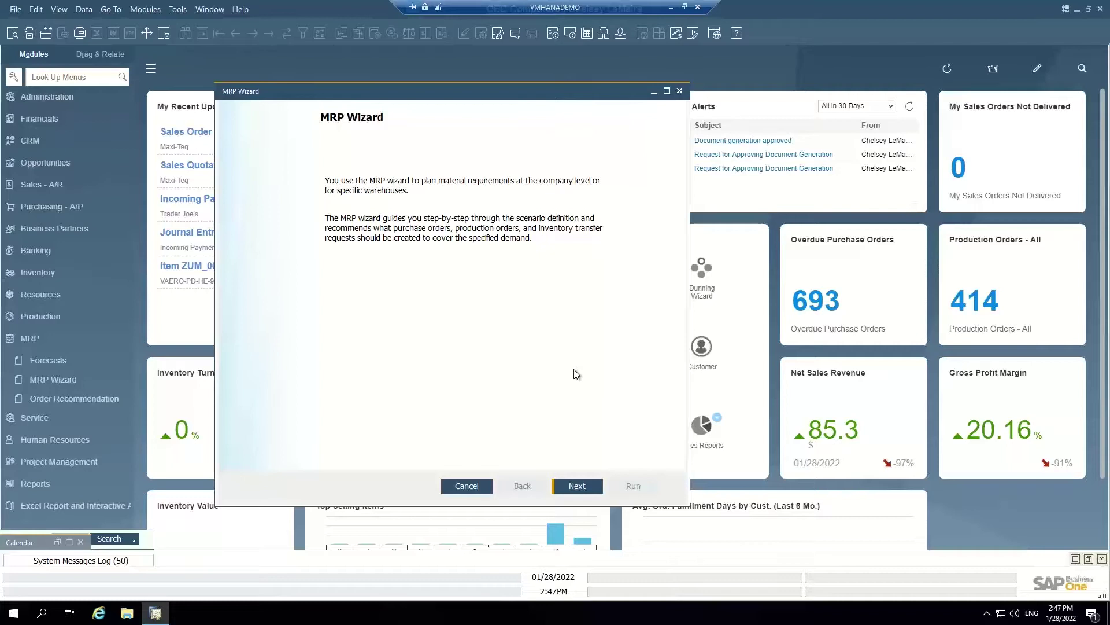
left_click(576, 486)
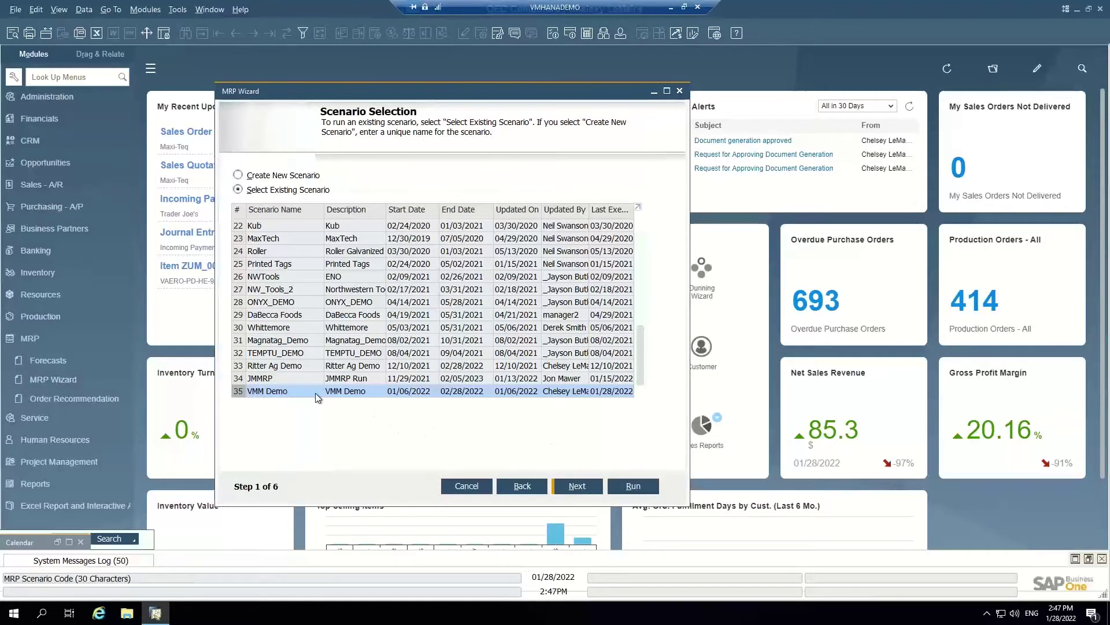
left_click(577, 486)
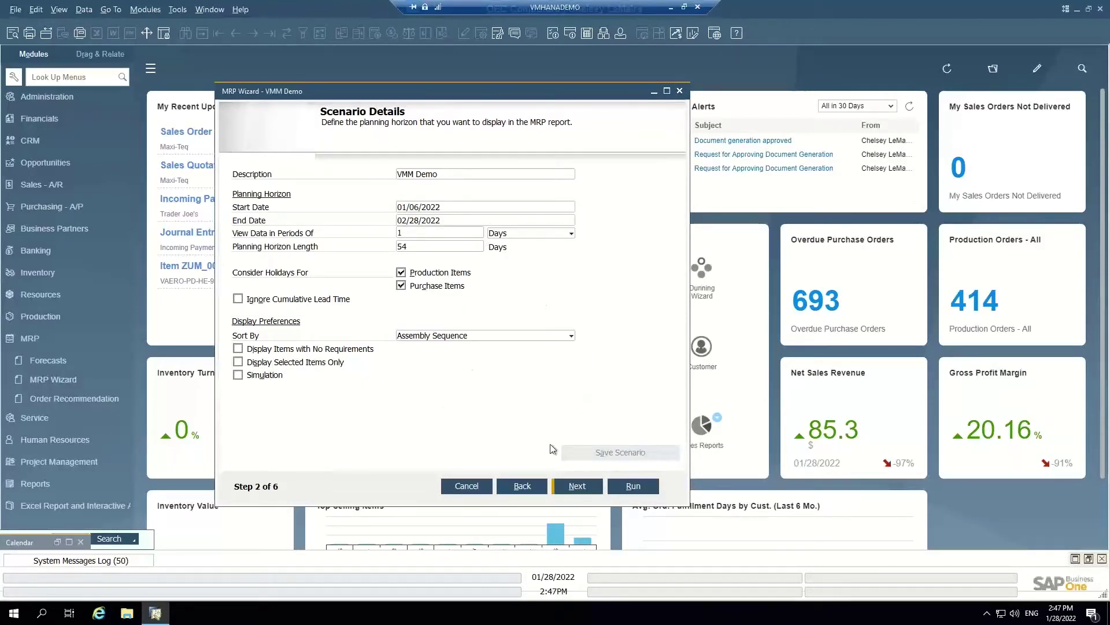
Step: Keep the scenario's planning horizon, item selection, inventory and document data sources as they are, and run the MRP calculation
left_click(577, 485)
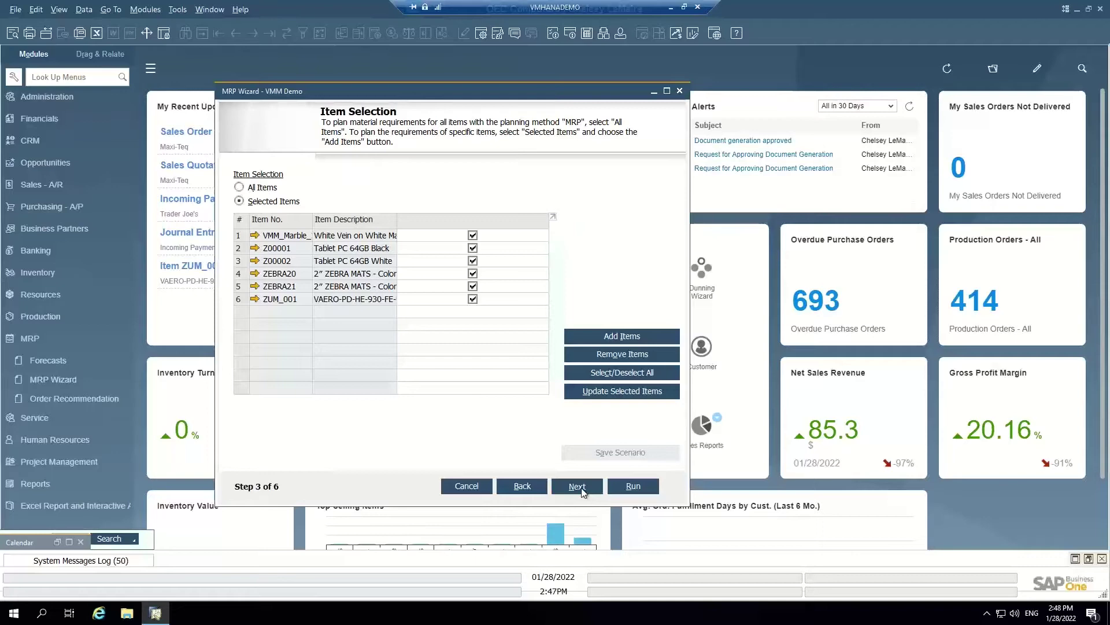
left_click(578, 487)
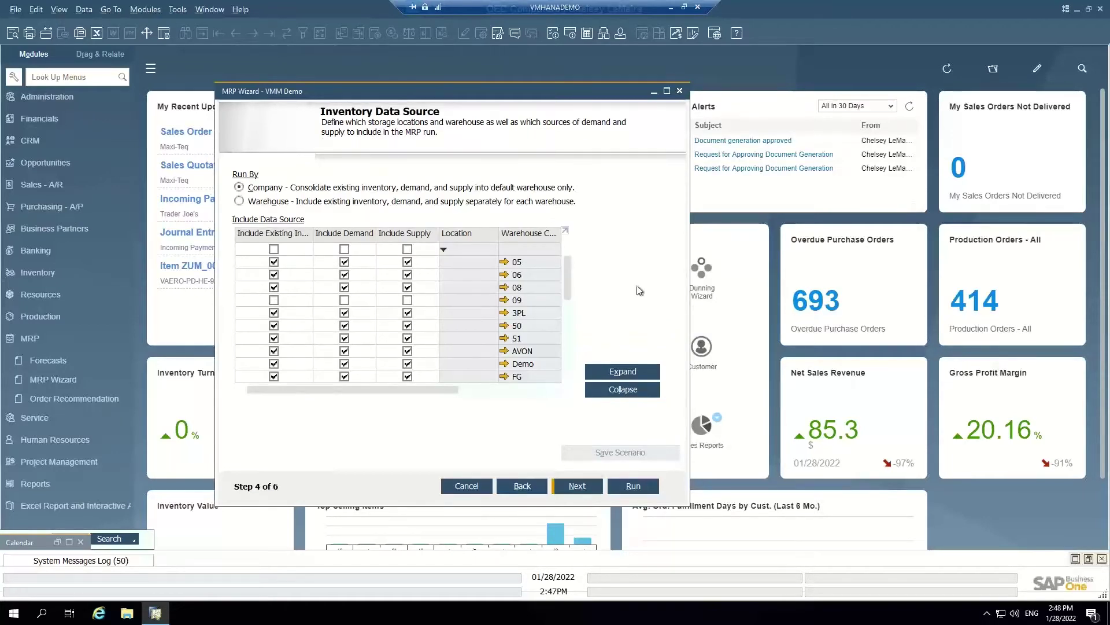
left_click(578, 485)
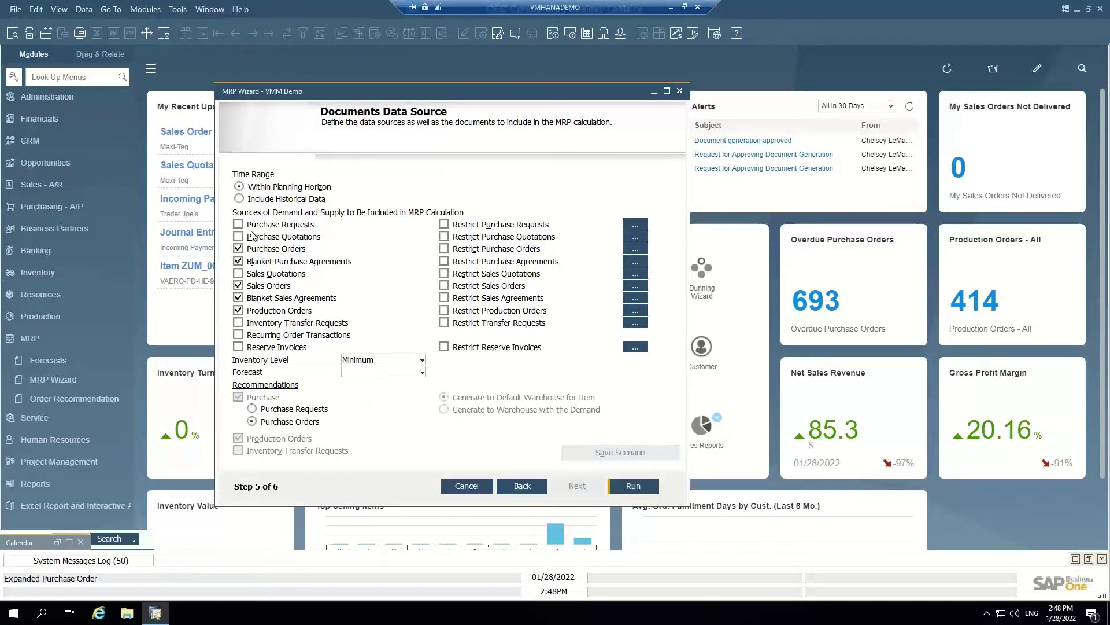
left_click(632, 486)
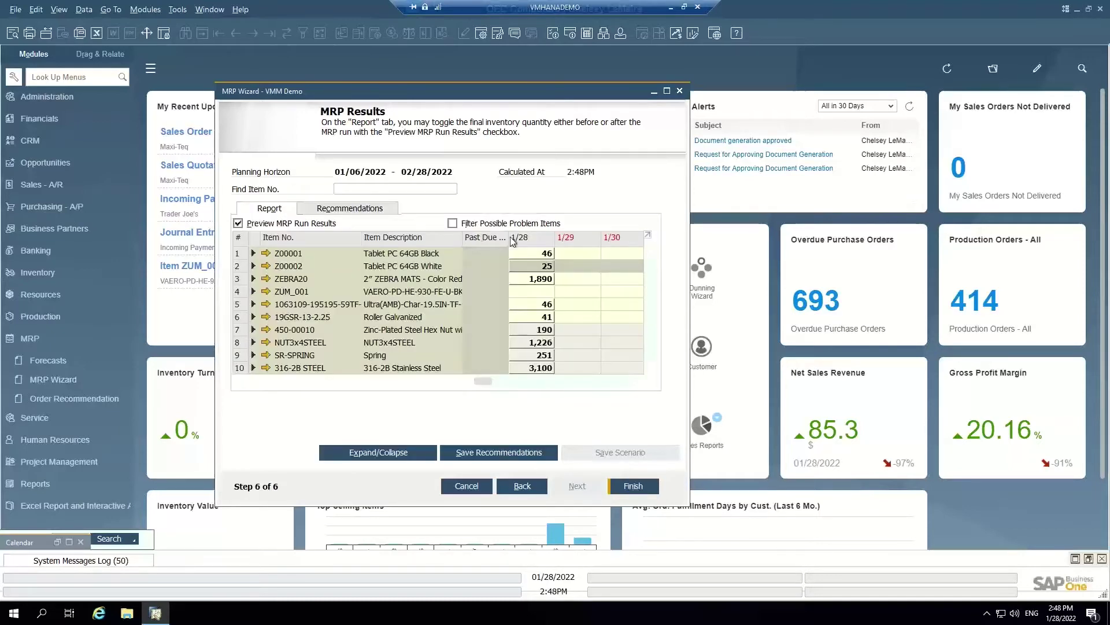
Step: Review the MRP recommendations in an enlarged window and finish the wizard, saving them over the scenario's previous recommendations
left_click(347, 210)
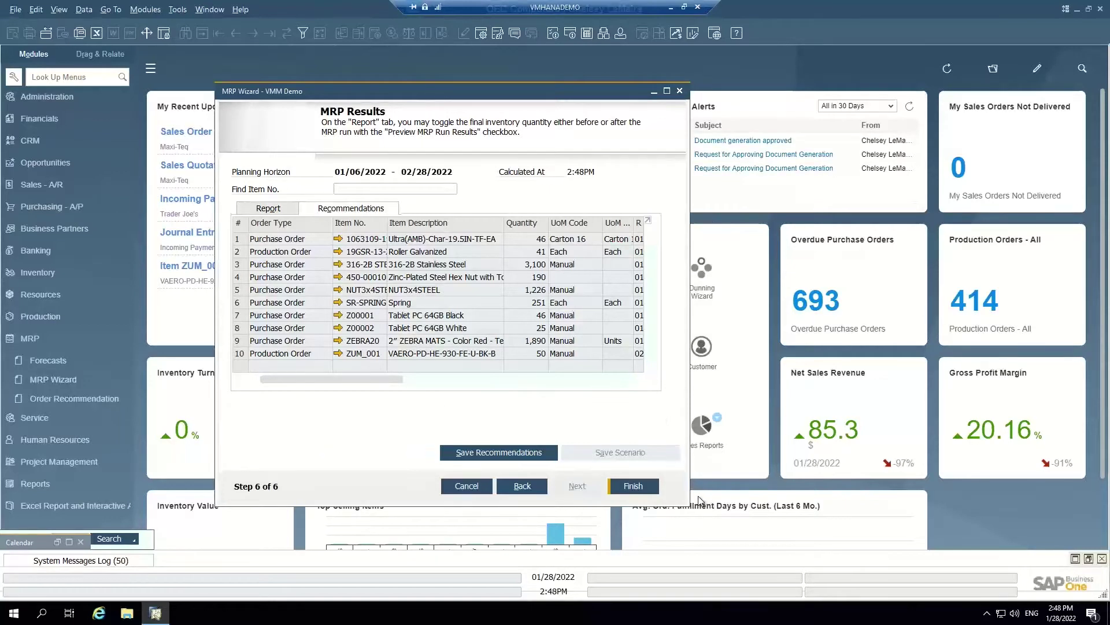
left_click_drag(700, 507, 932, 543)
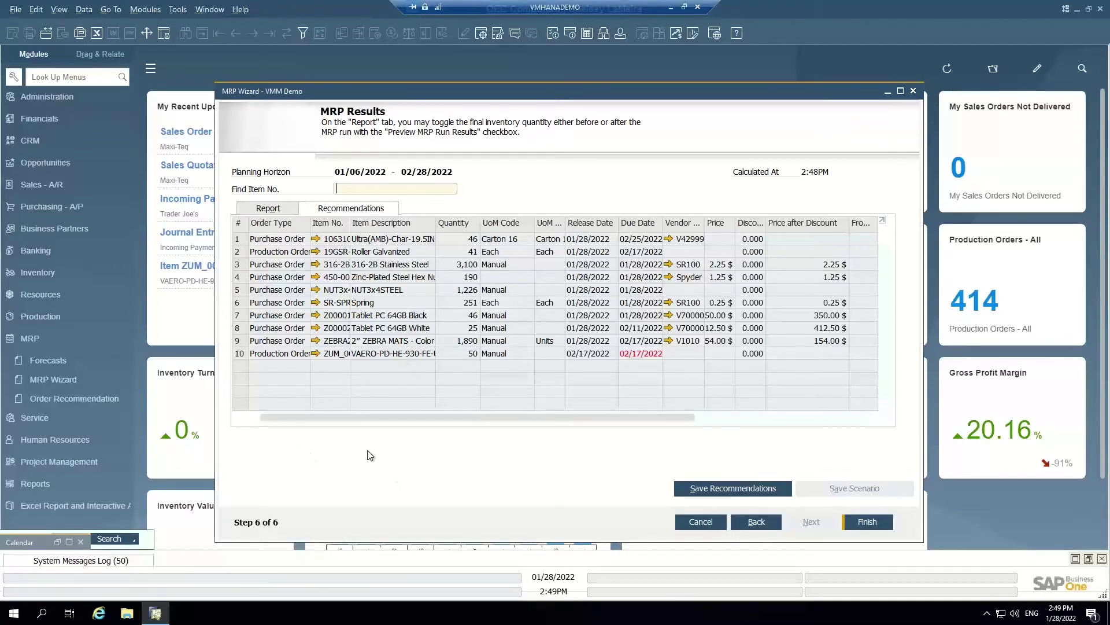
left_click(869, 523)
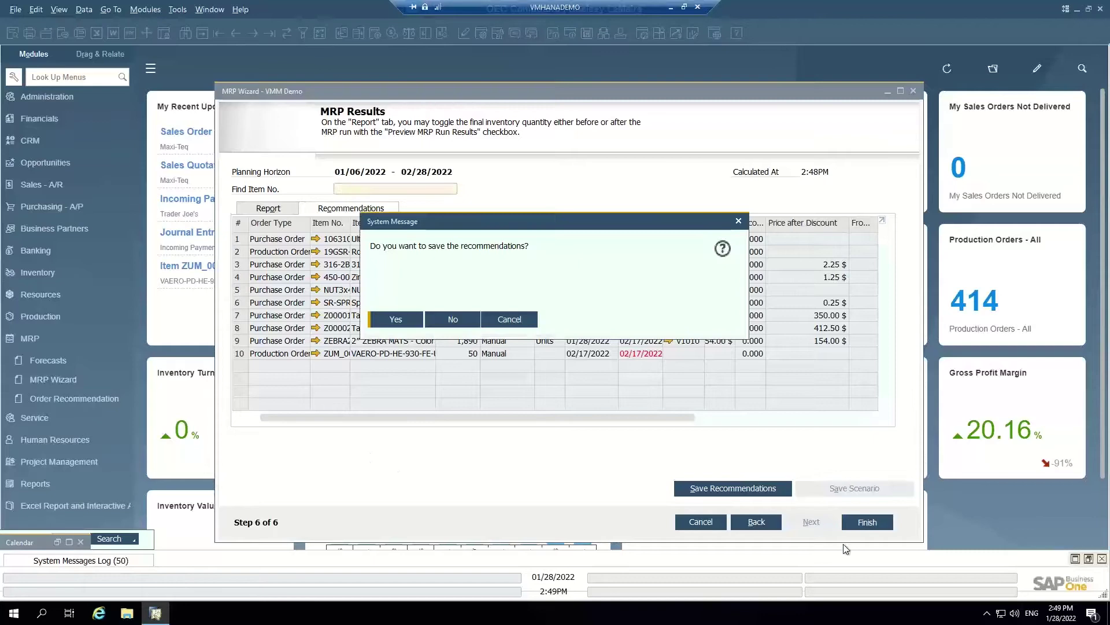
left_click(396, 320)
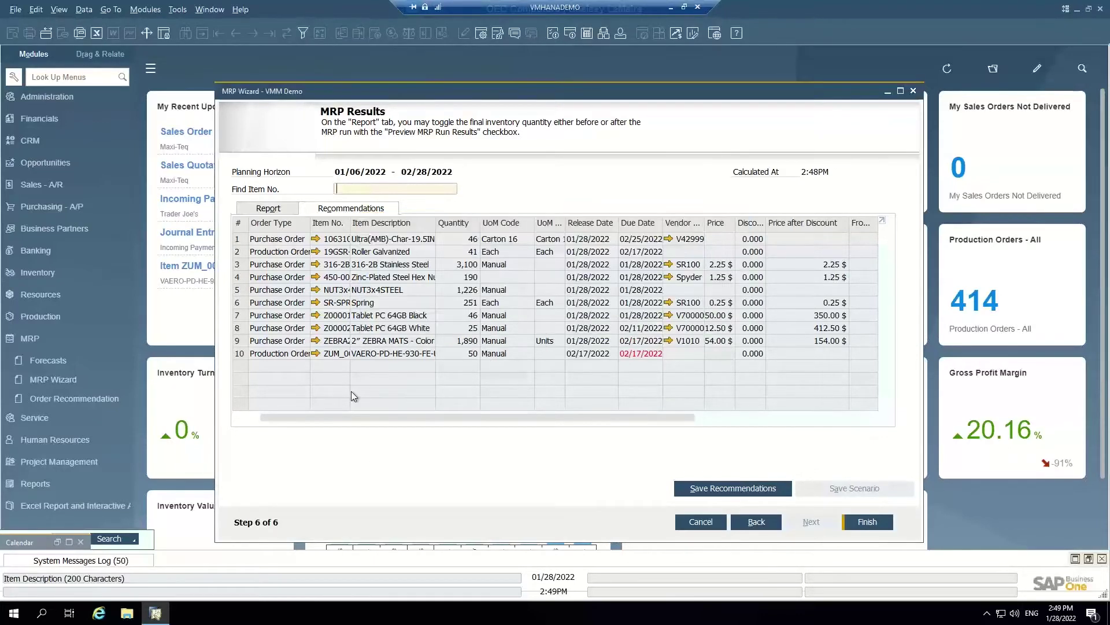
left_click(407, 323)
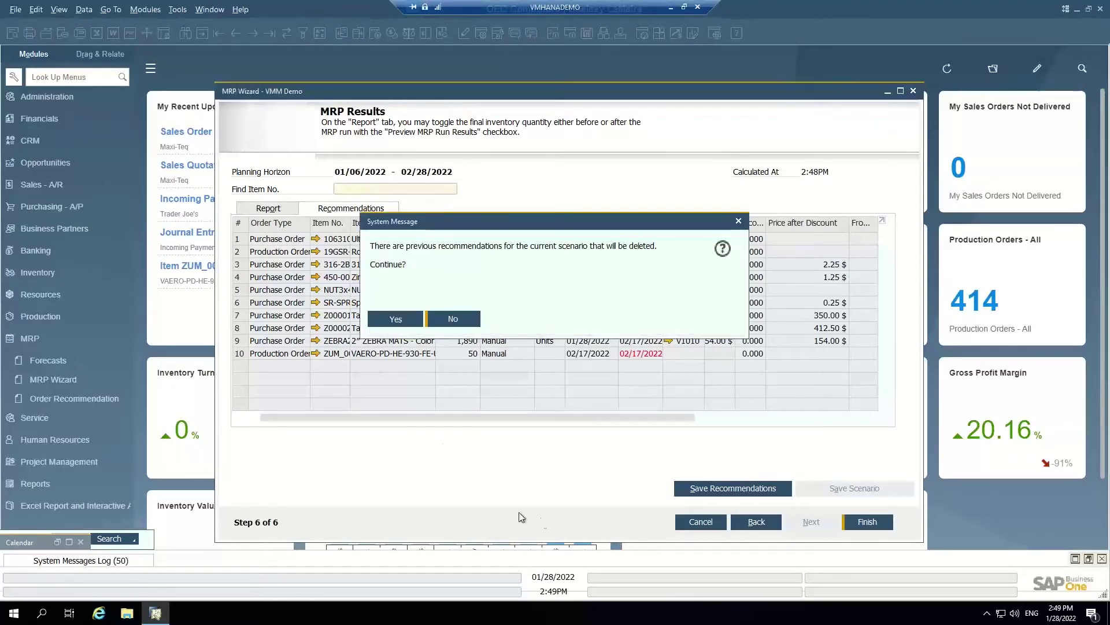
Step: Open the order recommendations for order type Production Orders in the VMM Demo scenario
left_click(81, 399)
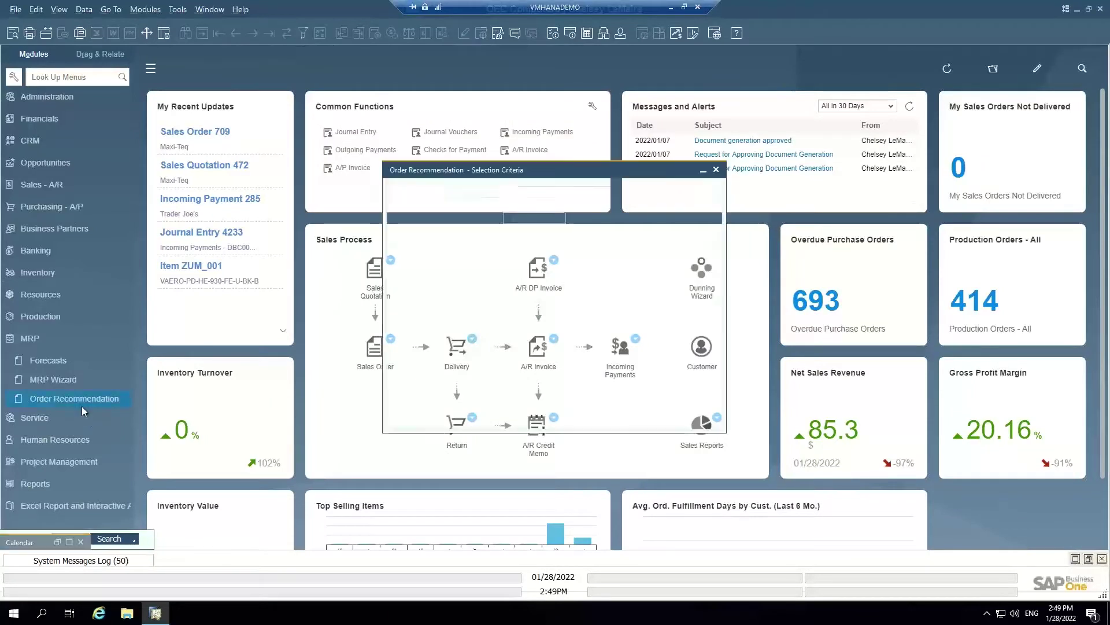
left_click(521, 193)
left_click(528, 219)
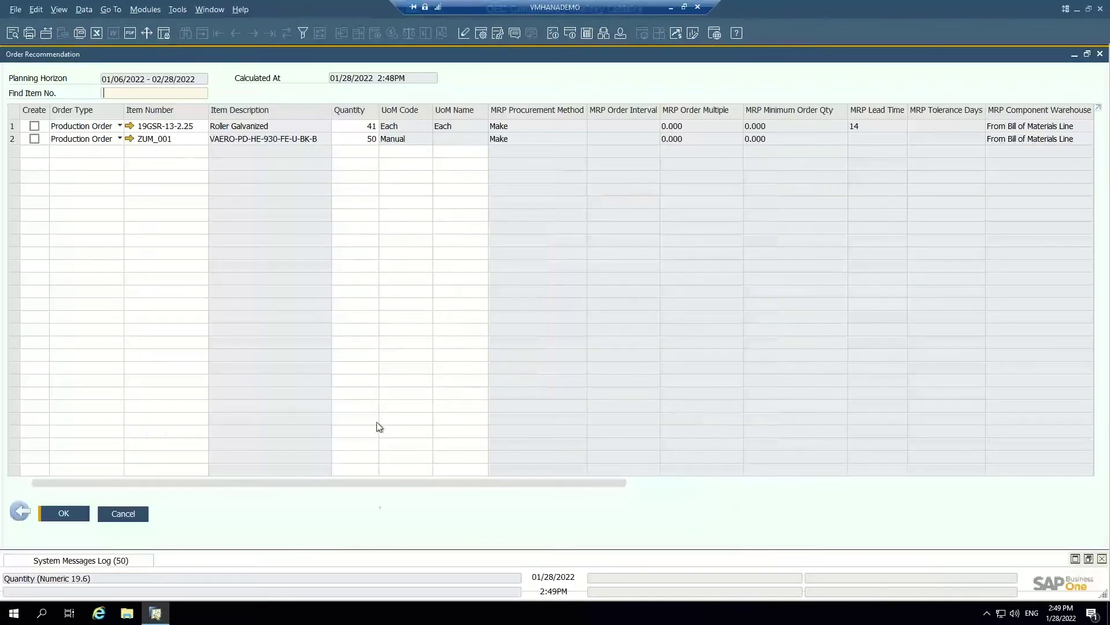
Step: Confirm the Roller Galvanized recommendation's release date to update its due date to 02/11/2022
left_click_drag(321, 482, 64, 210)
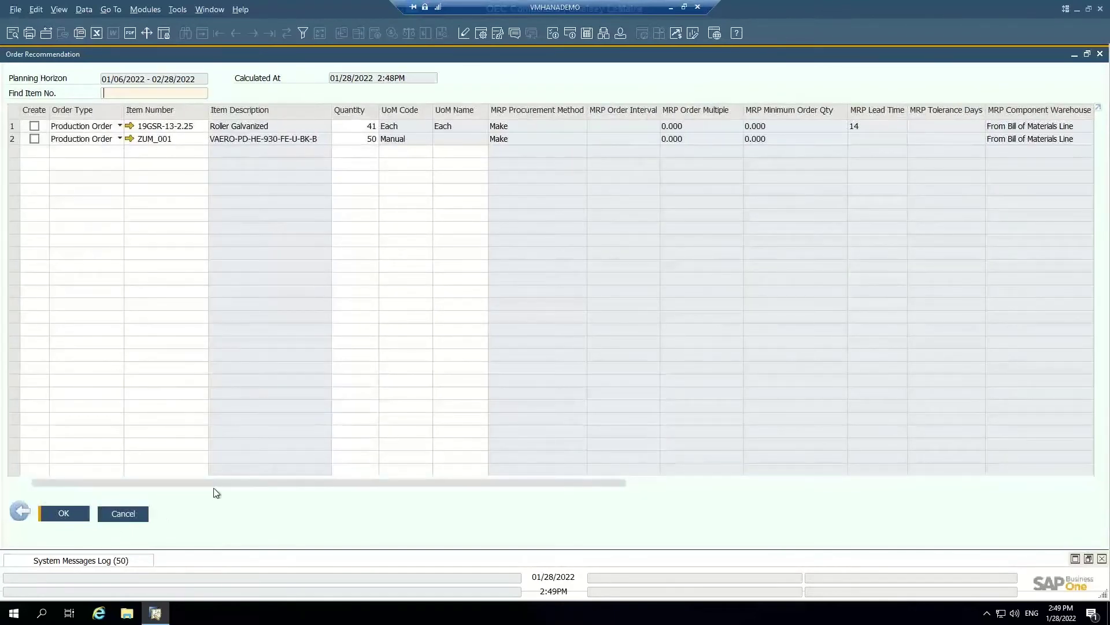
left_click_drag(215, 480, 627, 446)
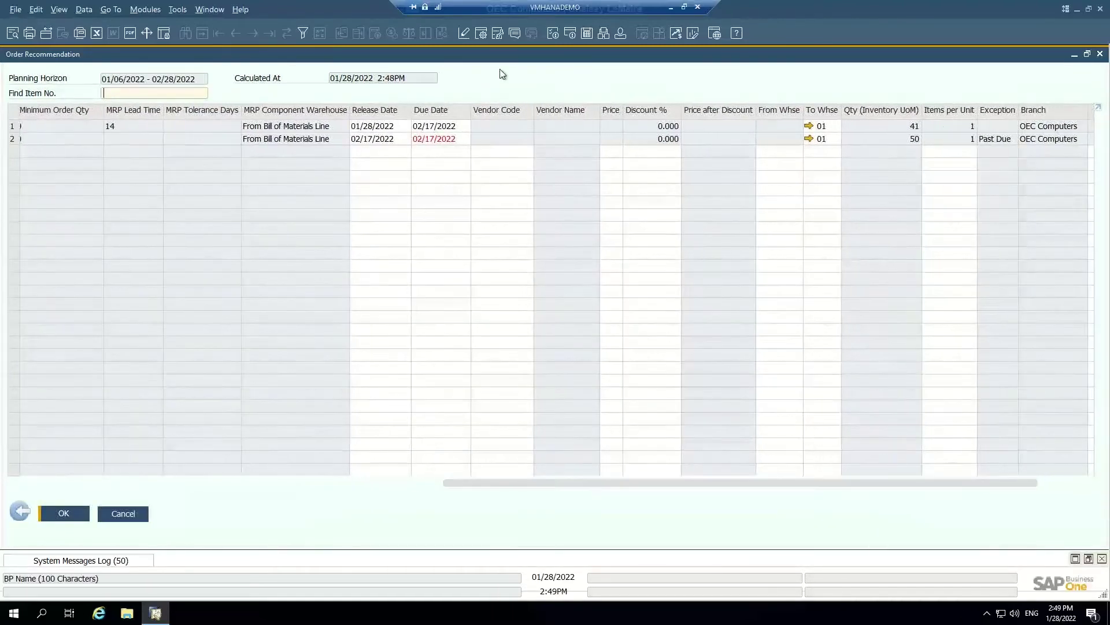
left_click(382, 129)
key("Tab")
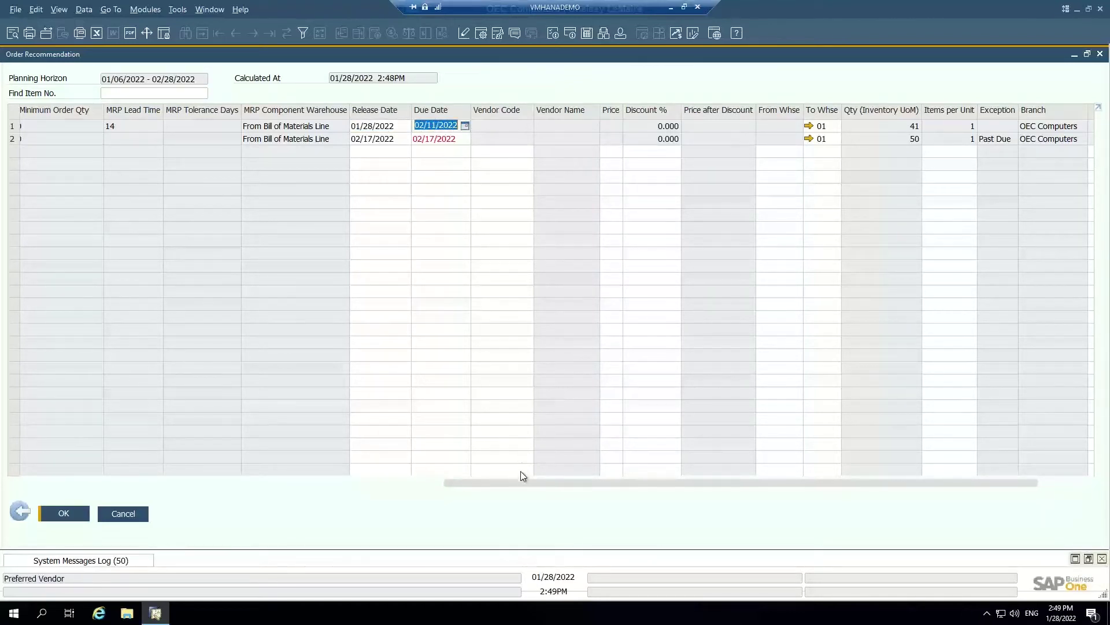
Step: Mark all recommendations for creation, generate the production orders and close the recommendation list
left_click_drag(519, 488, 95, 294)
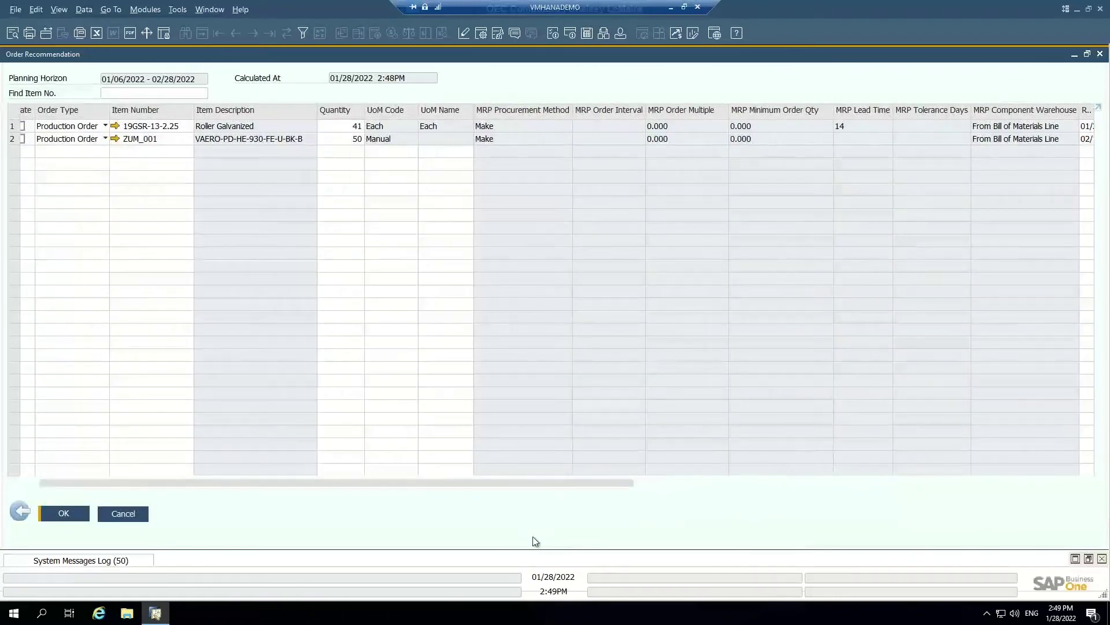
left_click_drag(262, 488, 67, 174)
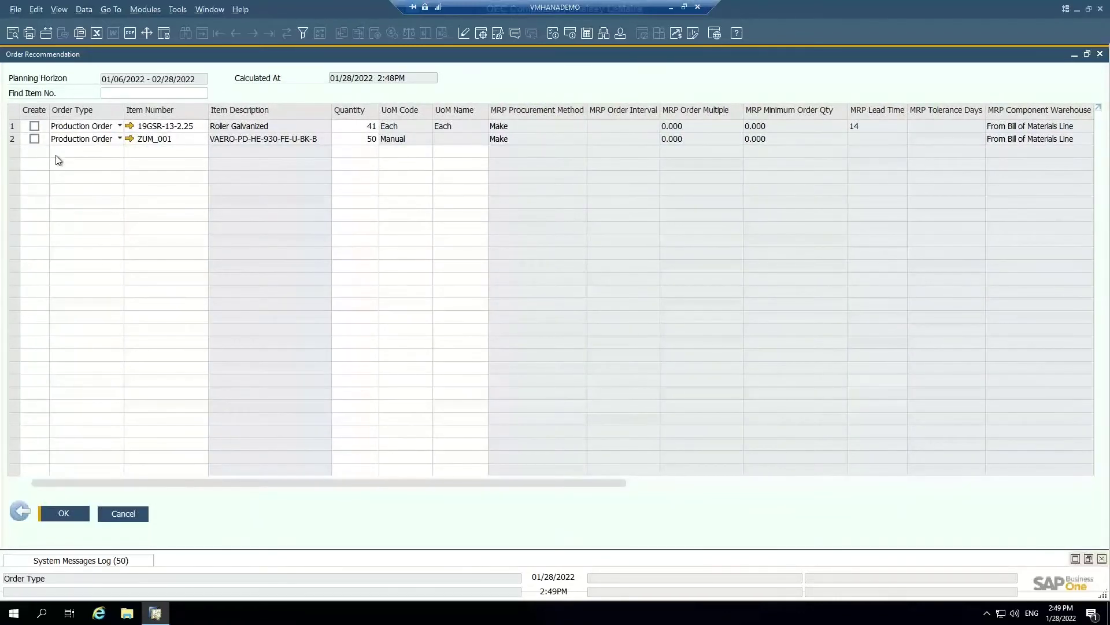
left_click(26, 111)
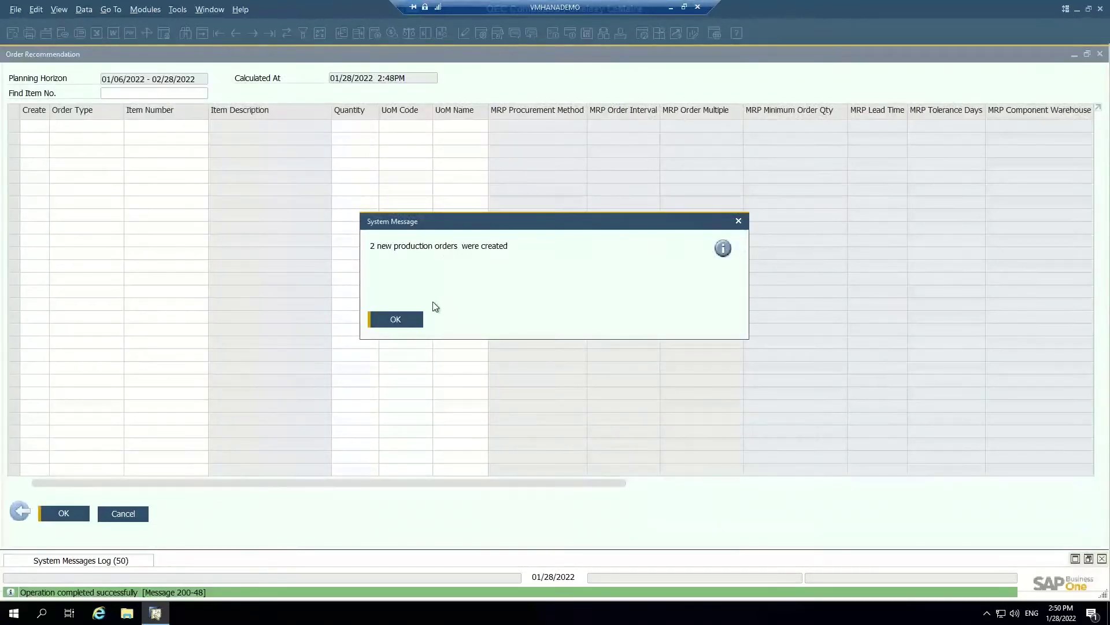
left_click(396, 320)
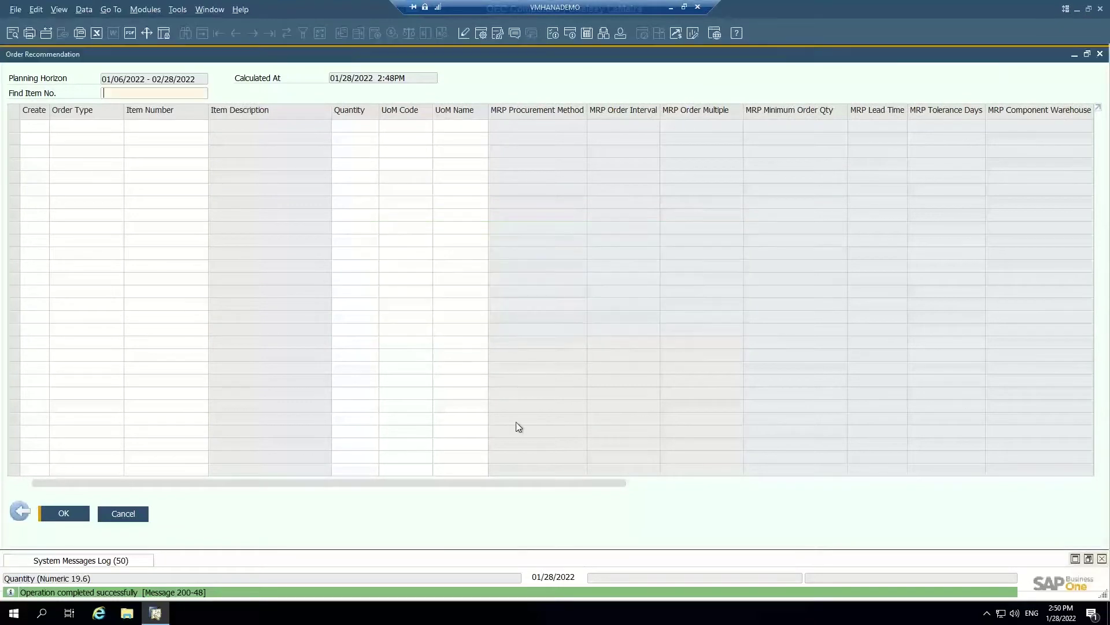
left_click(1099, 54)
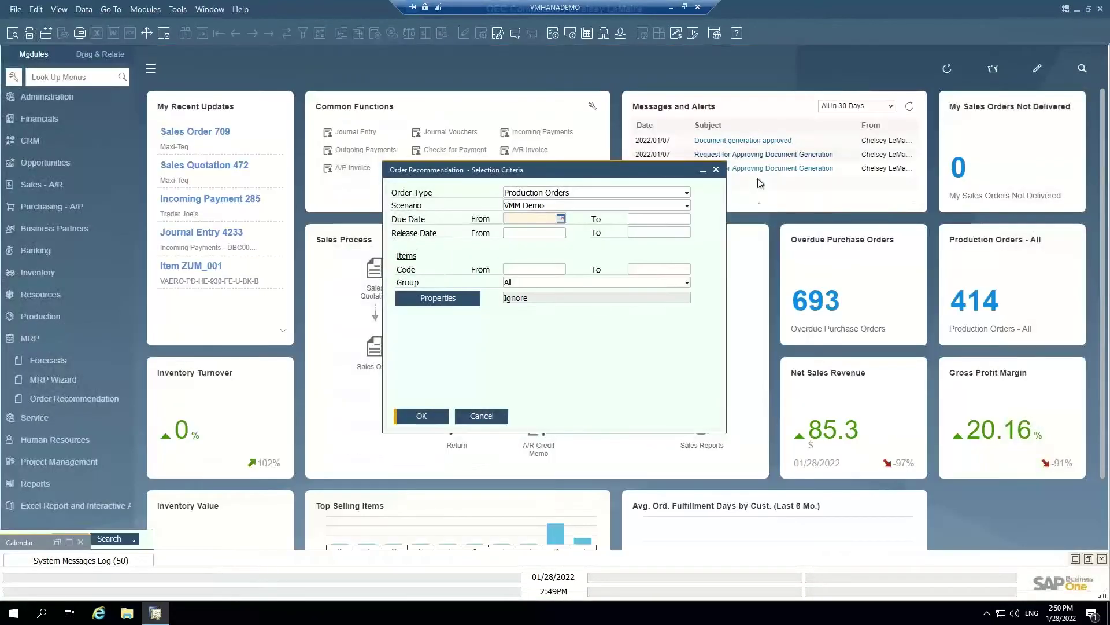
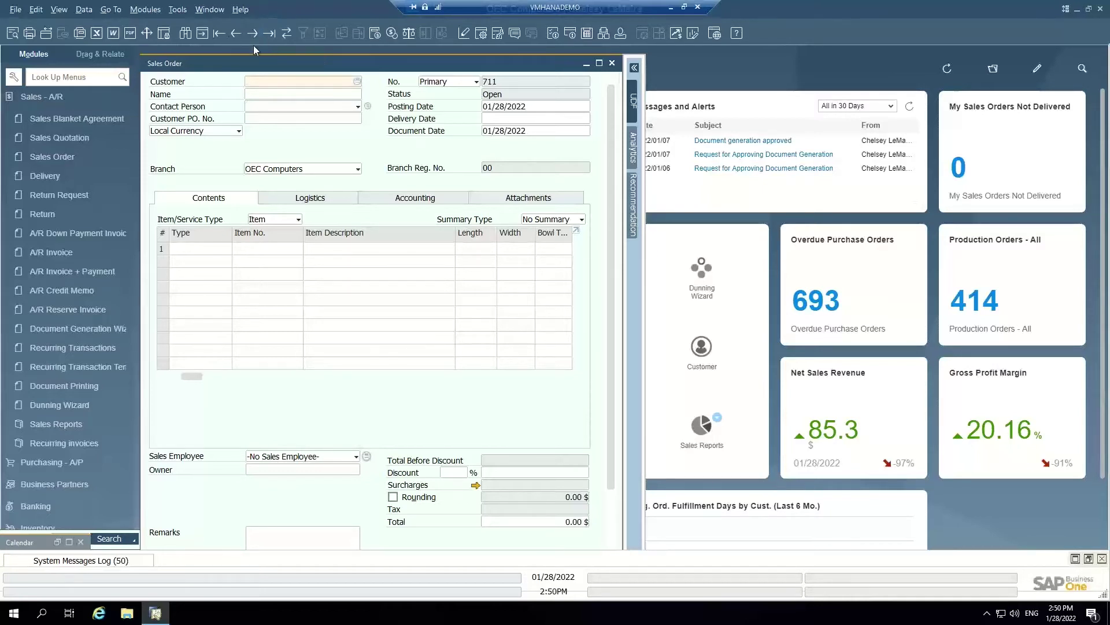
Step: Browse back through the most recent sales orders and check their line items
key("ctrl+Page_Down")
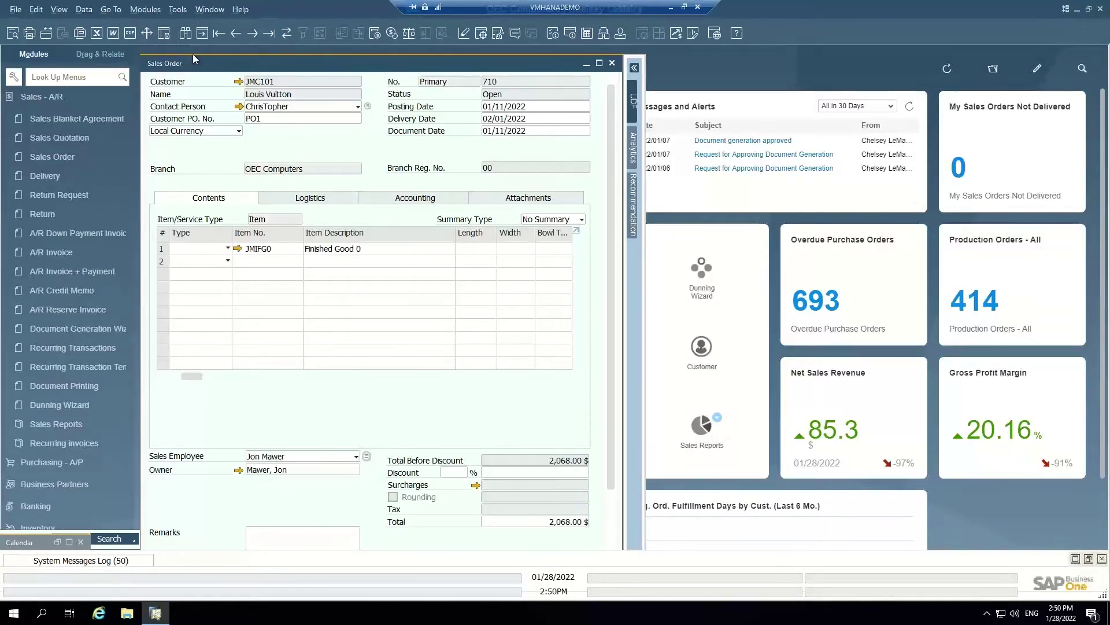
left_click(237, 37)
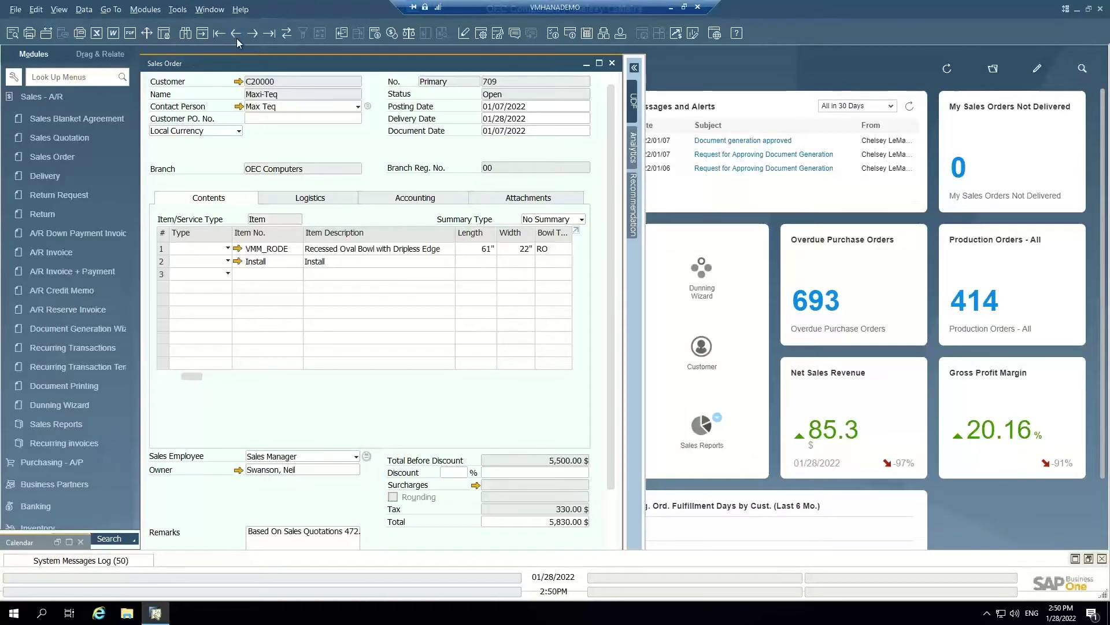
left_click(236, 35)
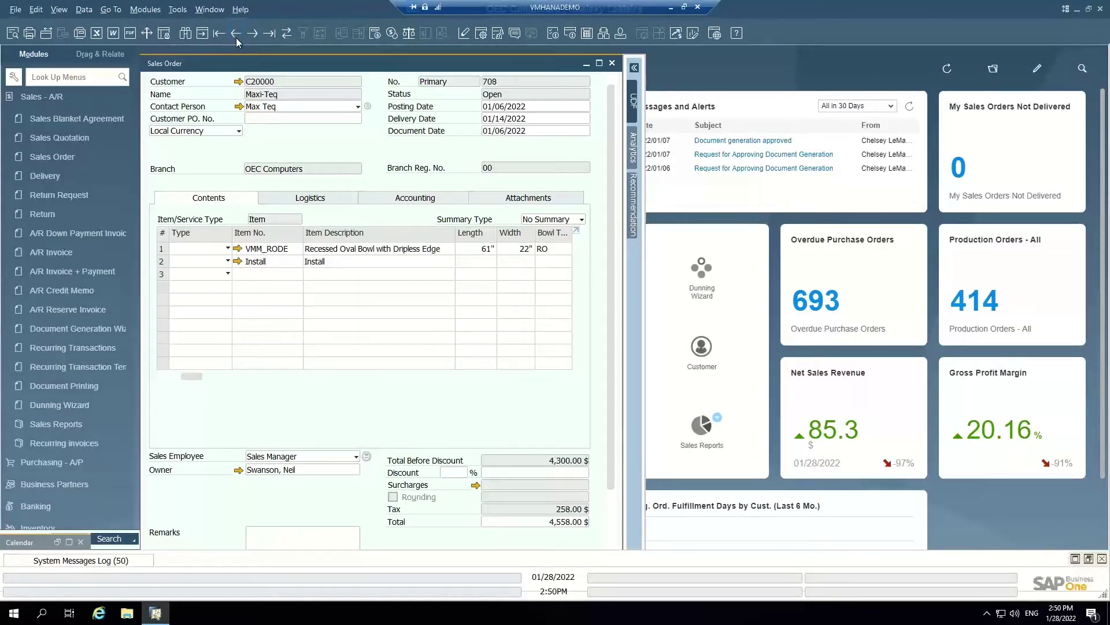
left_click(236, 34)
Step: Search the sales orders for the customer name vmm
left_click(186, 33)
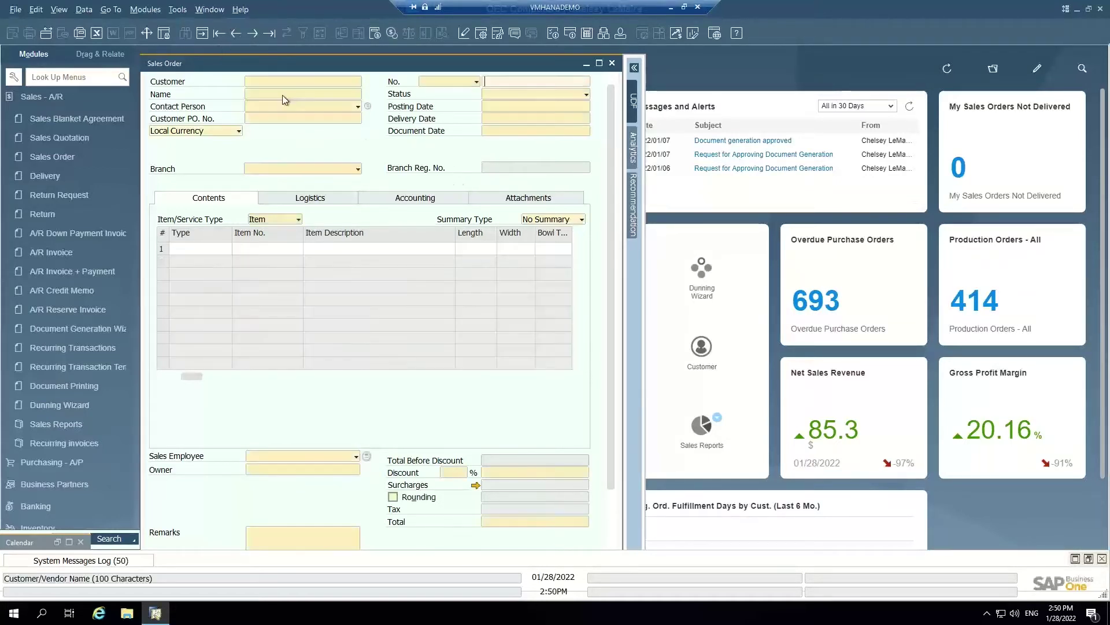
left_click(282, 94)
type("vmm")
key("Return")
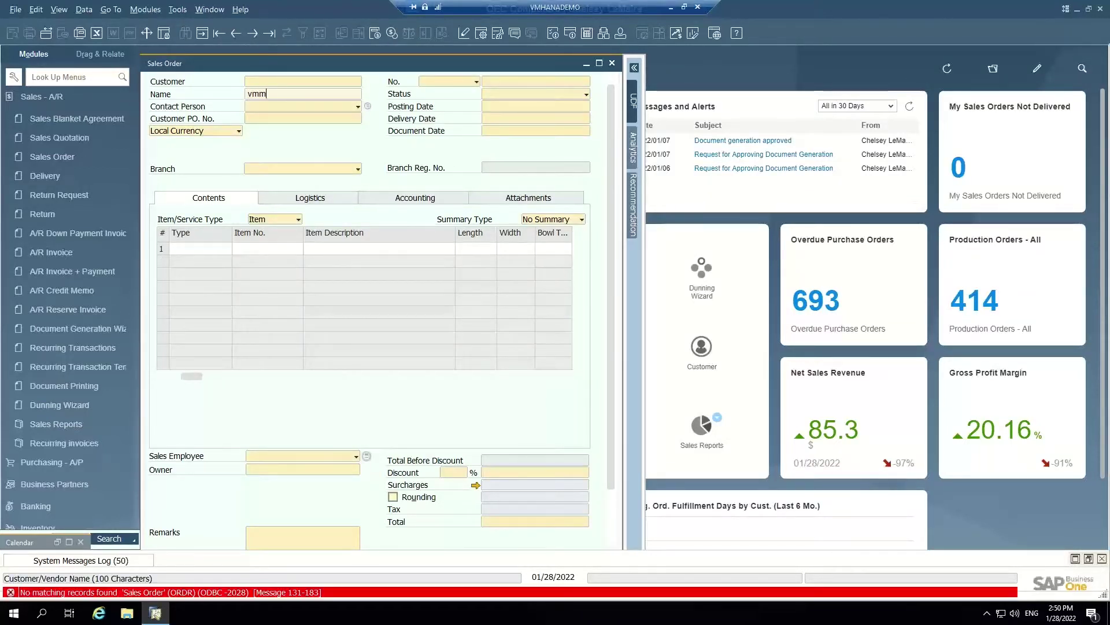
Step: Clear the vmm search value from the sales order's customer name
double_click(260, 93)
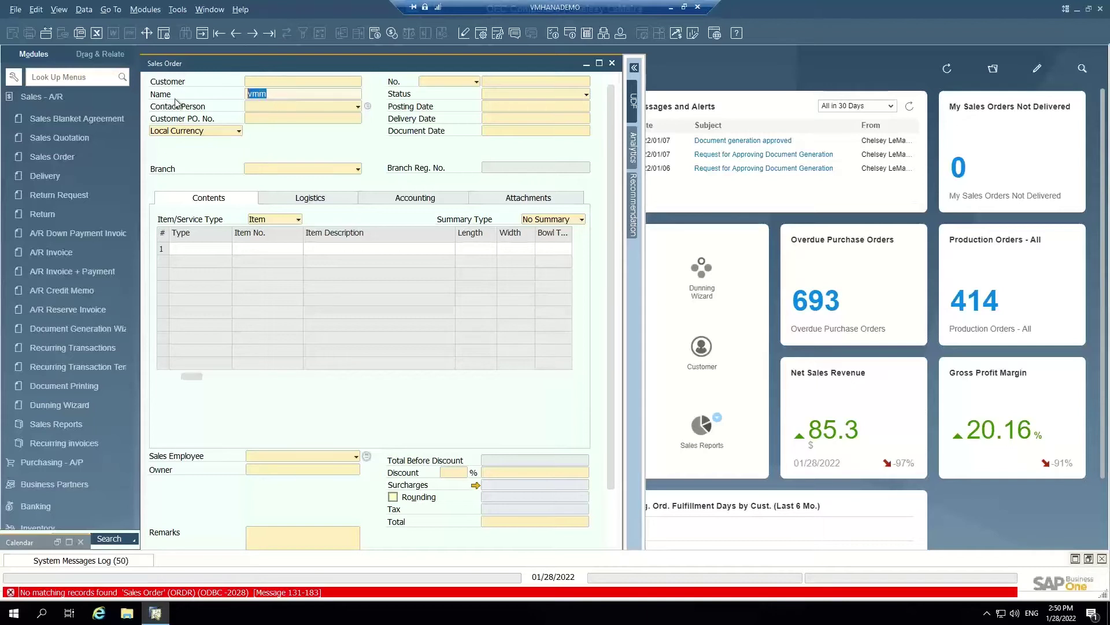
key("BackSpace")
left_click(266, 81)
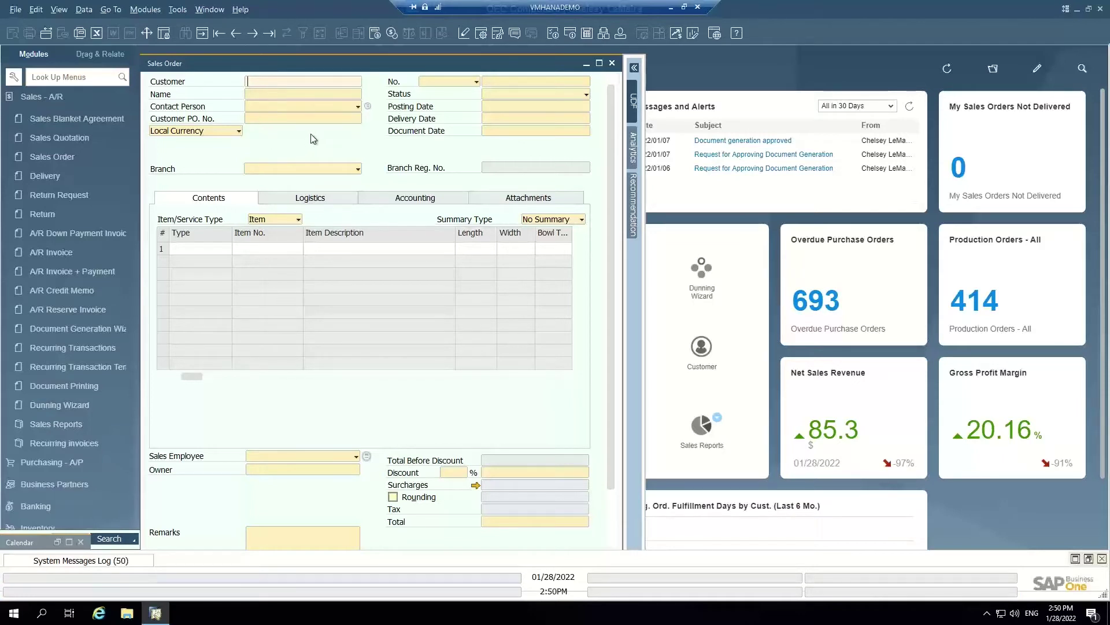
type("c20")
key("BackSpace")
key("BackSpace")
key("BackSpace")
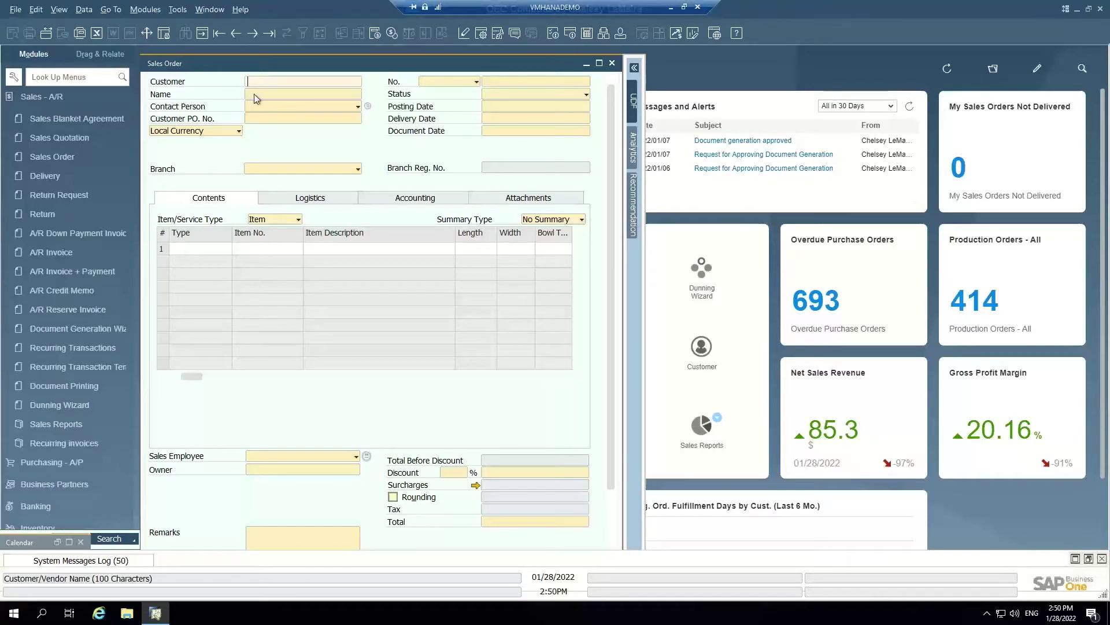
Step: Search the sales orders for the customer name maxi and open the last listed match, dated 01/07/2022
left_click(281, 95)
type("ma")
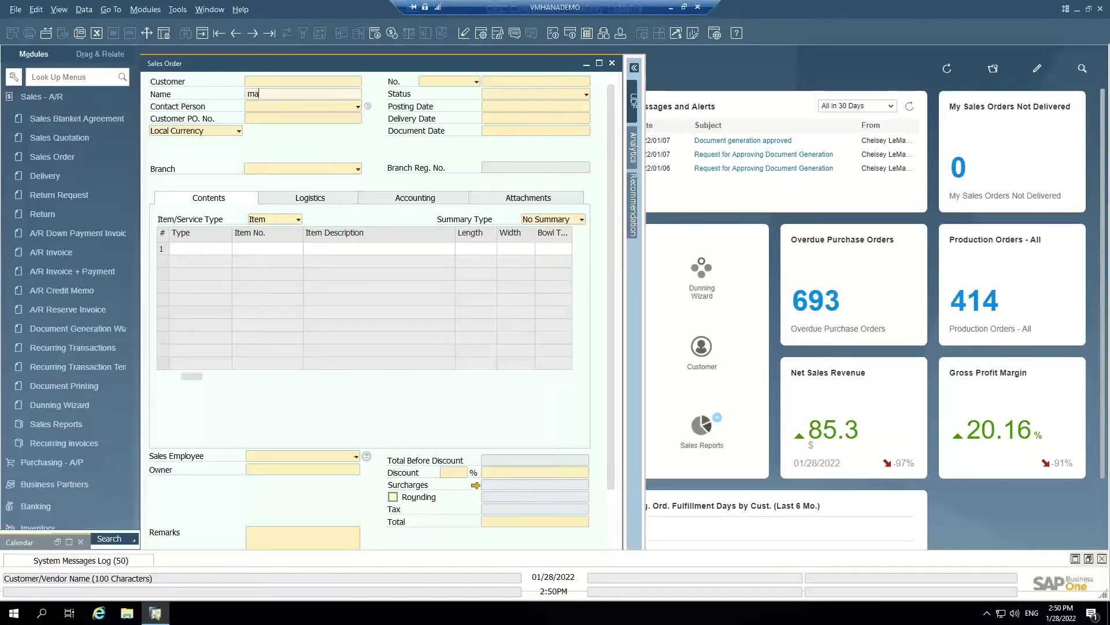
type("xi")
key("Return")
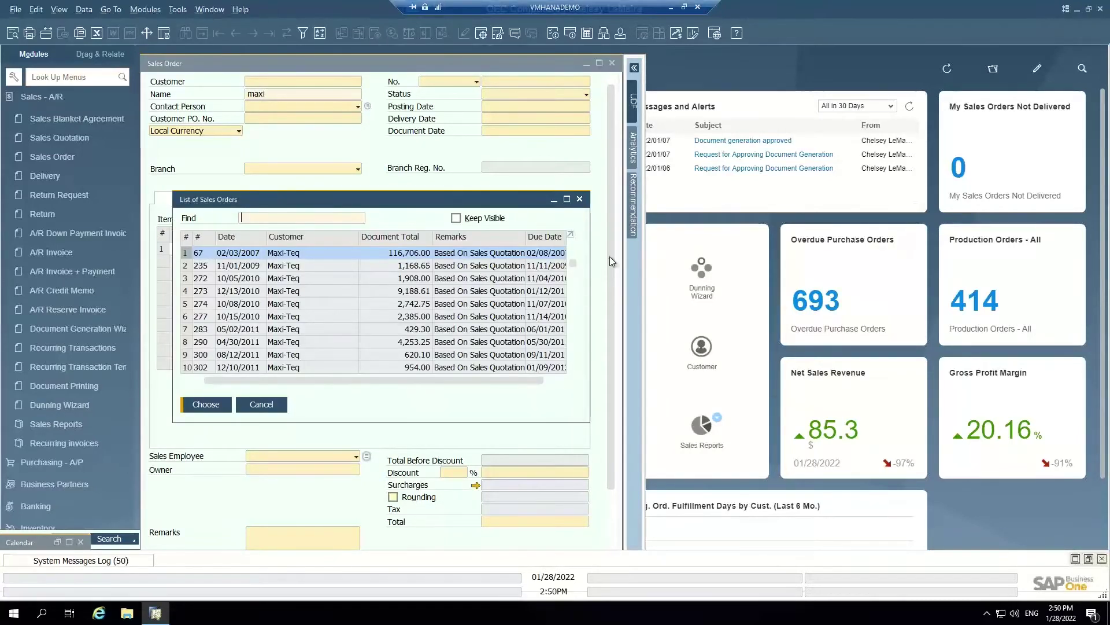
left_click_drag(574, 264, 564, 381)
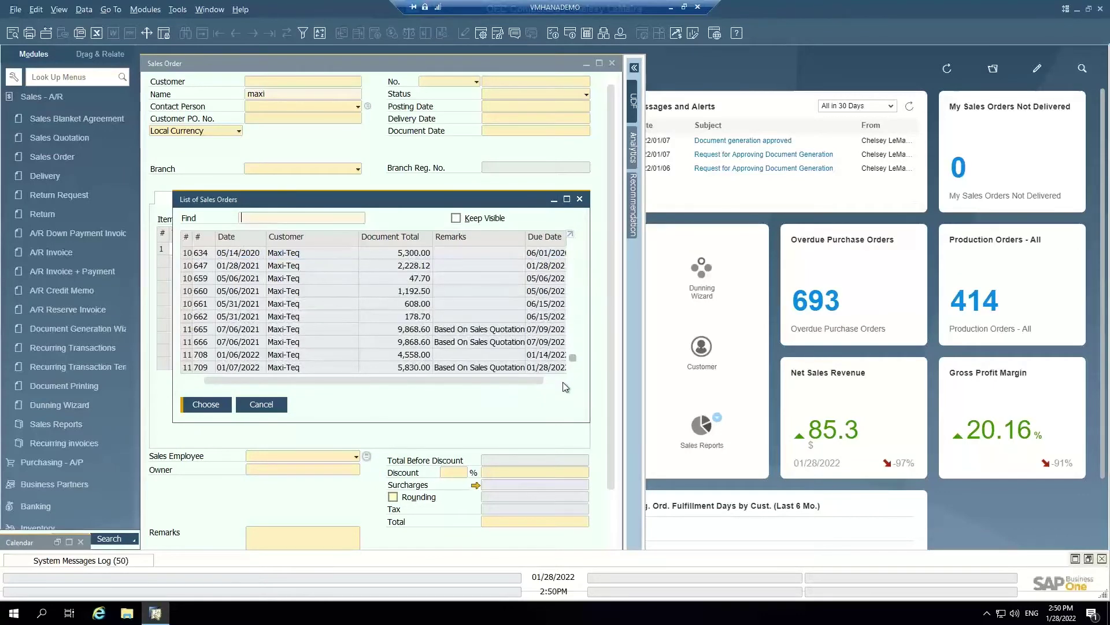
left_click(307, 369)
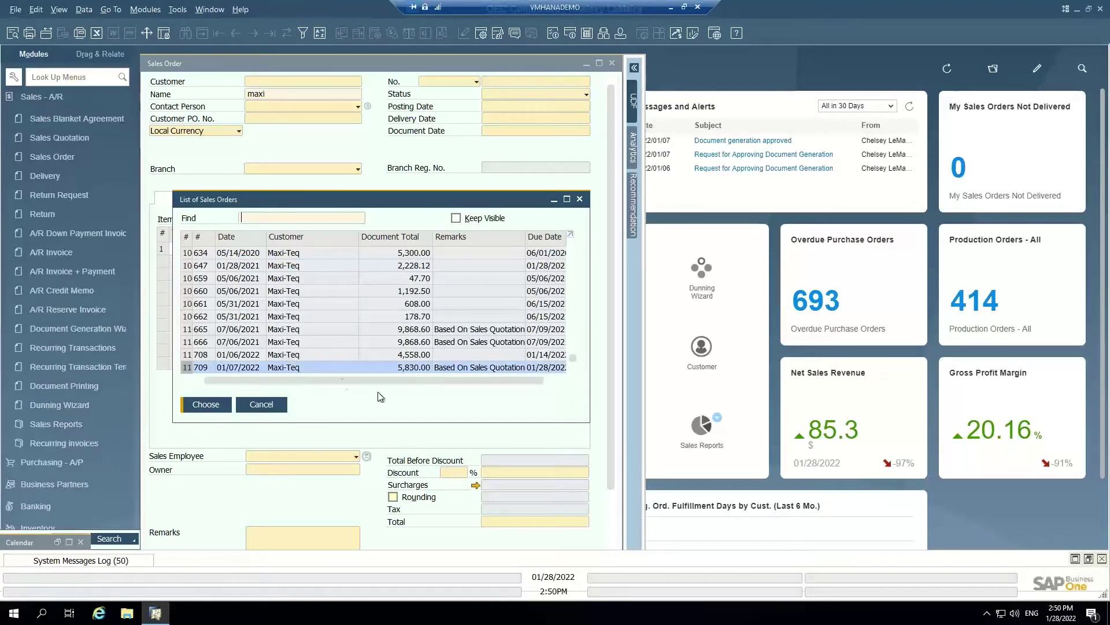
key("Return")
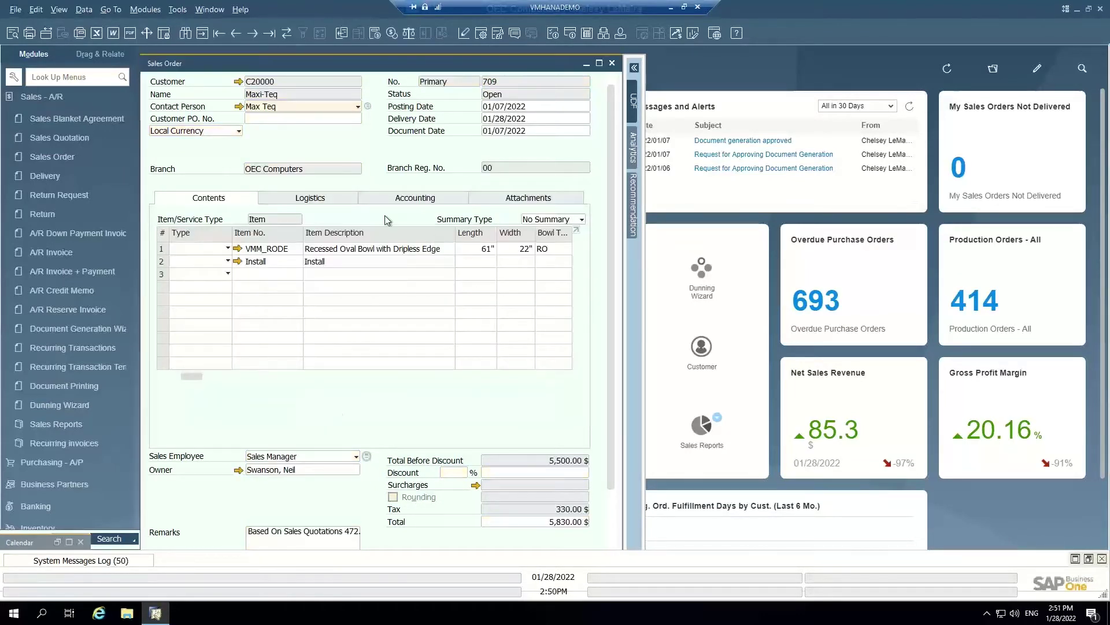
Step: Enable Procure Non Drop-Ship Items in the sales order's logistics, apply it to the existing rows, and update the order
left_click_drag(609, 220, 592, 328)
scroll(596, 220, "up", 2)
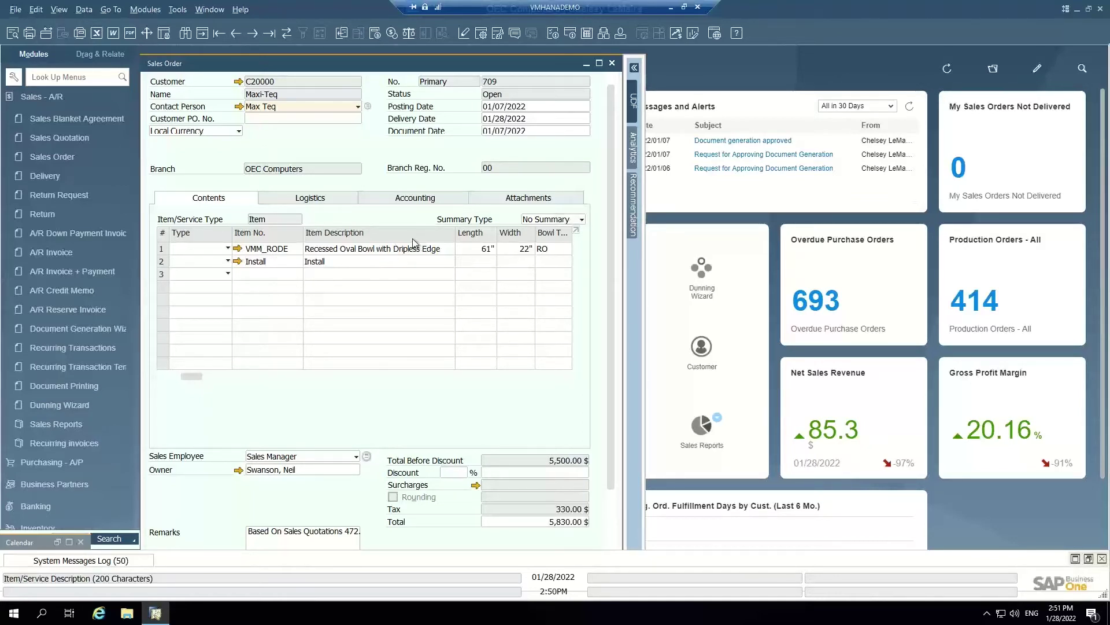
left_click(310, 197)
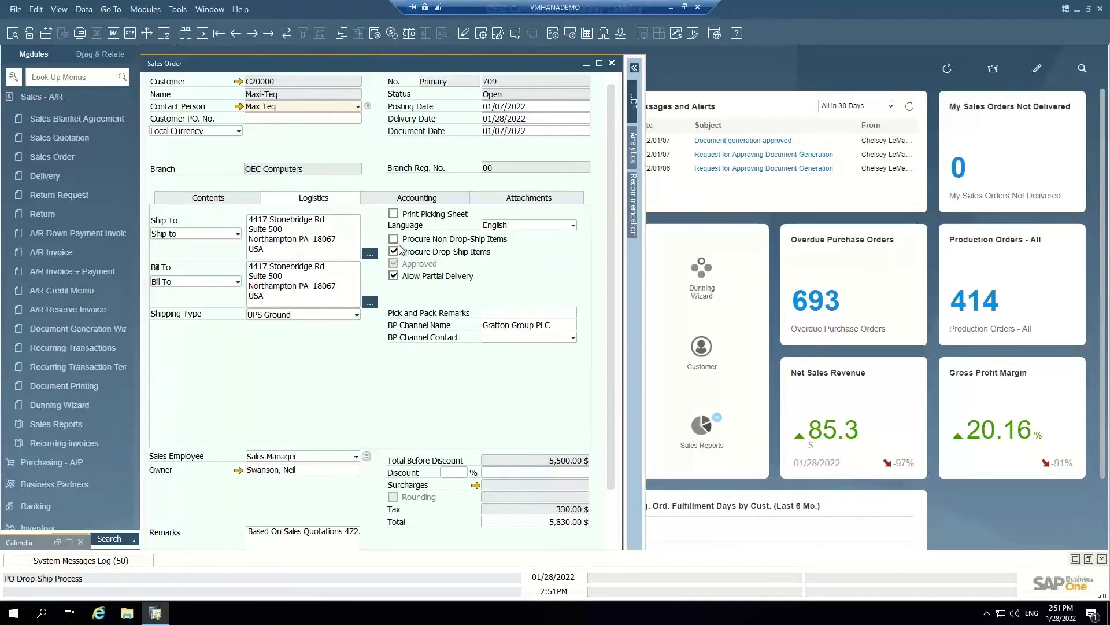
left_click(394, 263)
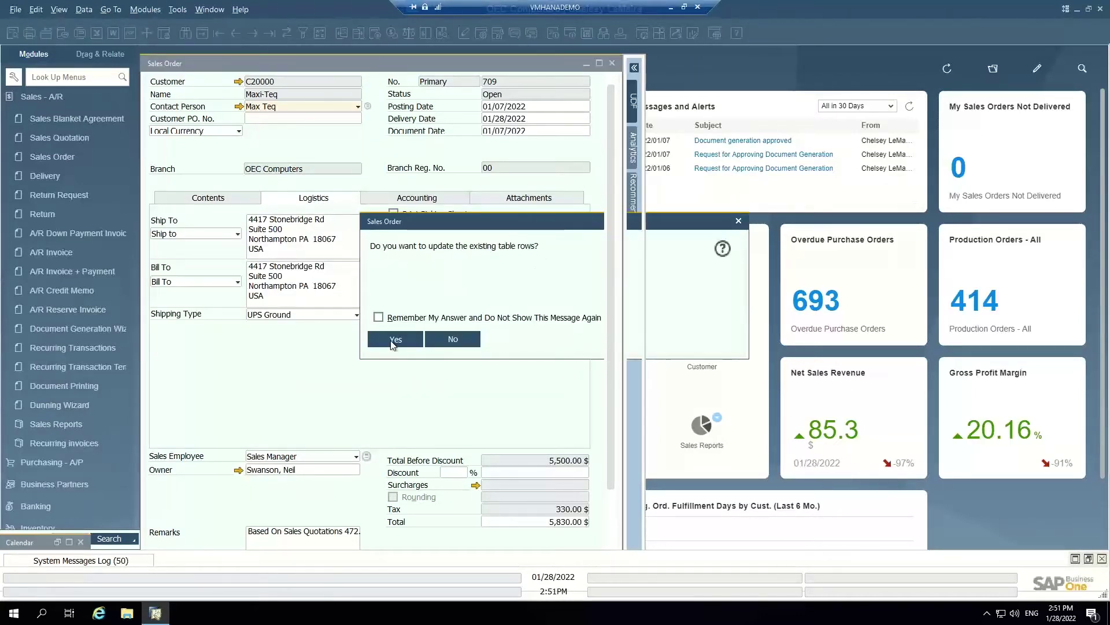
left_click(395, 340)
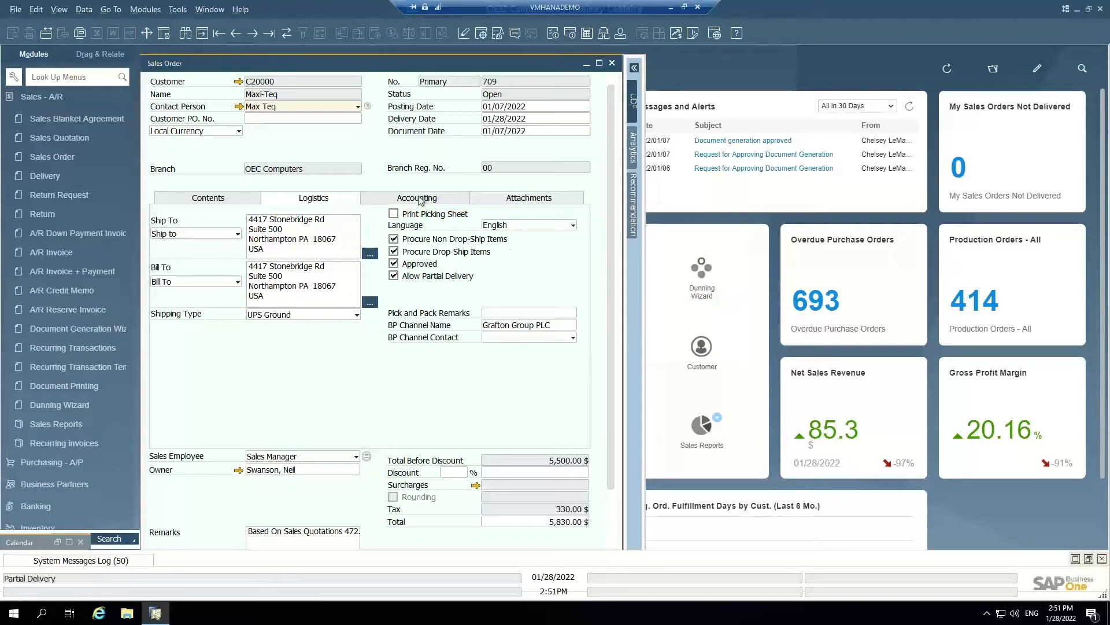
left_click(210, 198)
scroll(547, 421, "down", 1)
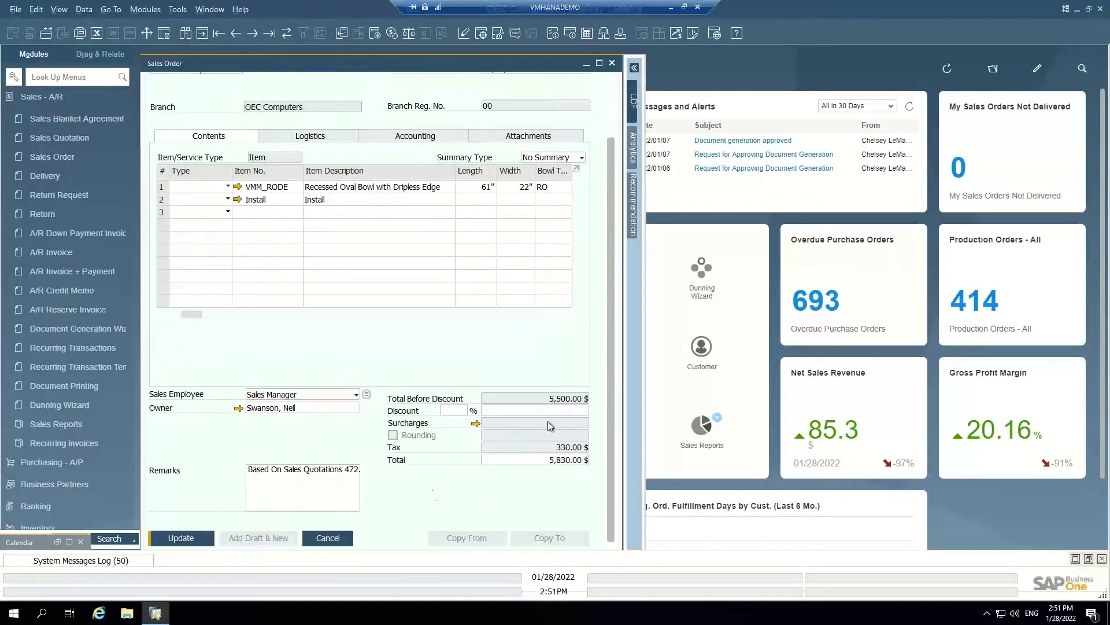
left_click(197, 538)
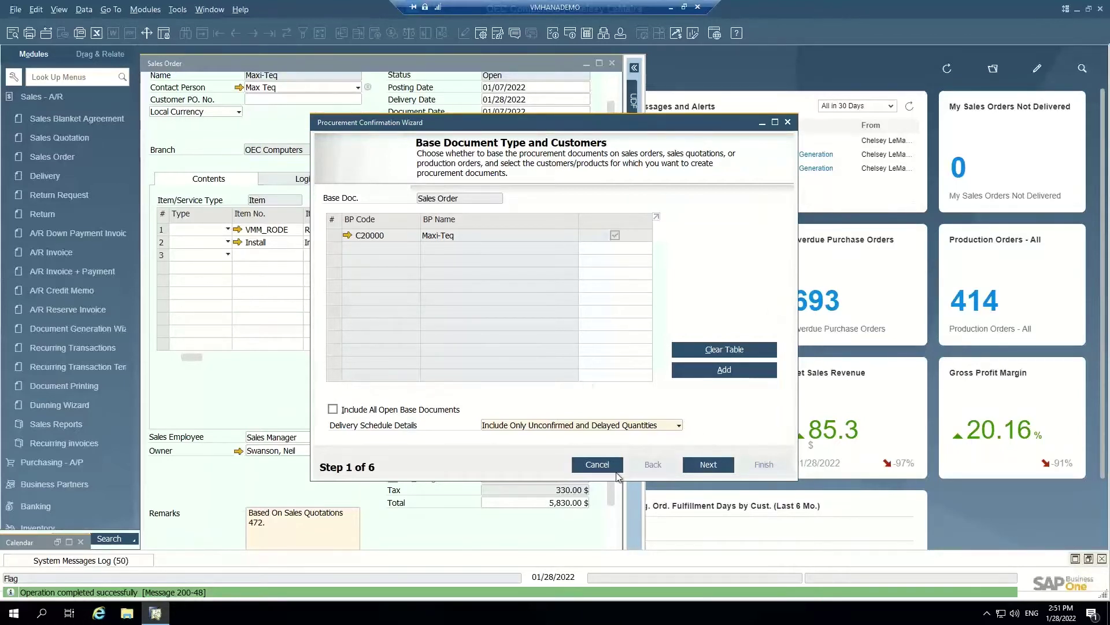
Step: Advance the Procurement Confirmation Wizard to the base document line items, keeping the Maxi-Teq sales order as base document
left_click(716, 466)
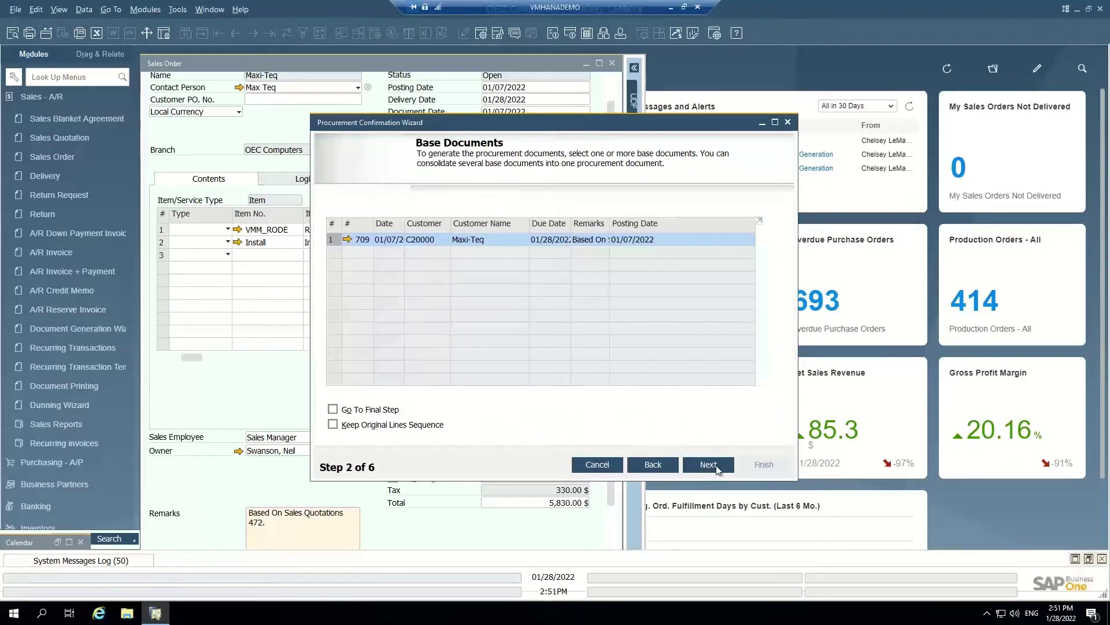
left_click(716, 466)
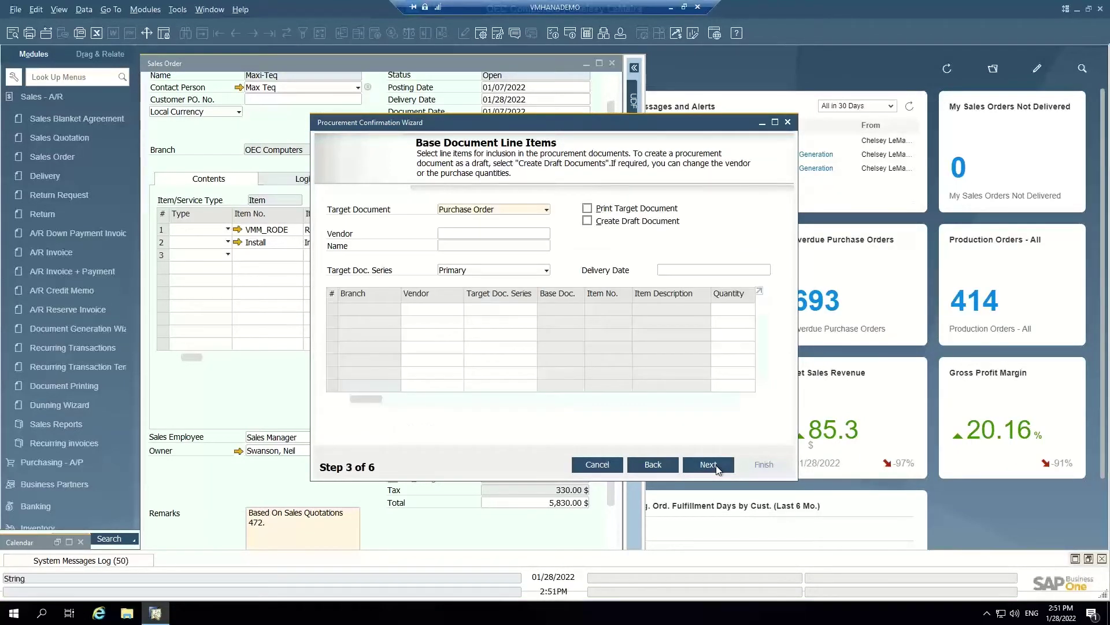
left_click(716, 466)
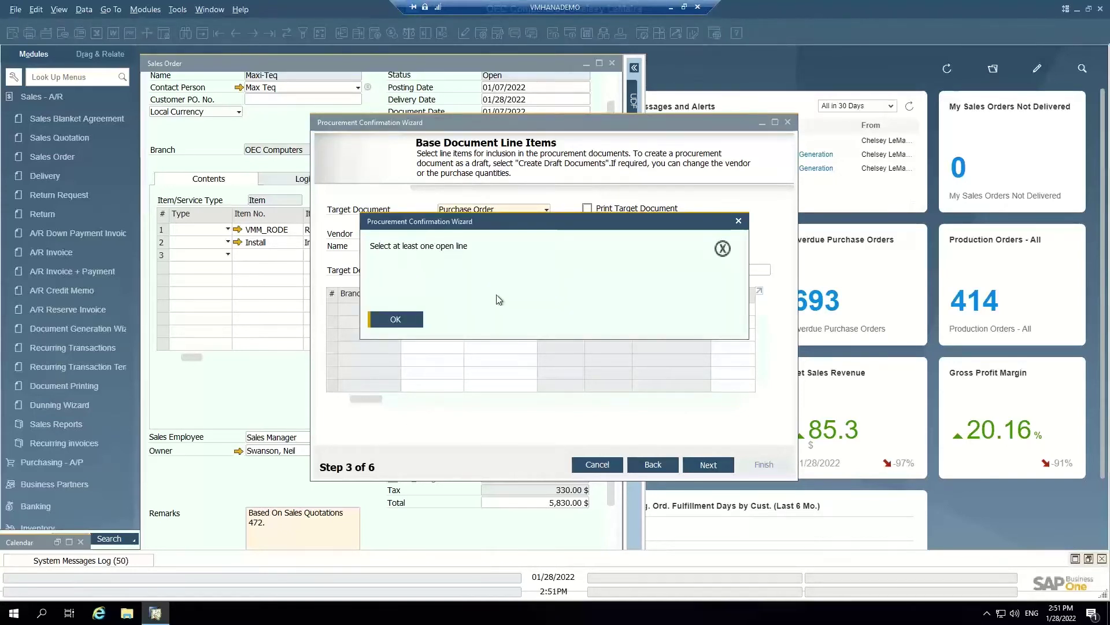
left_click(415, 318)
Step: Set the procurement target document to Production Order and generate it for the VMM_RODE line
left_click(487, 209)
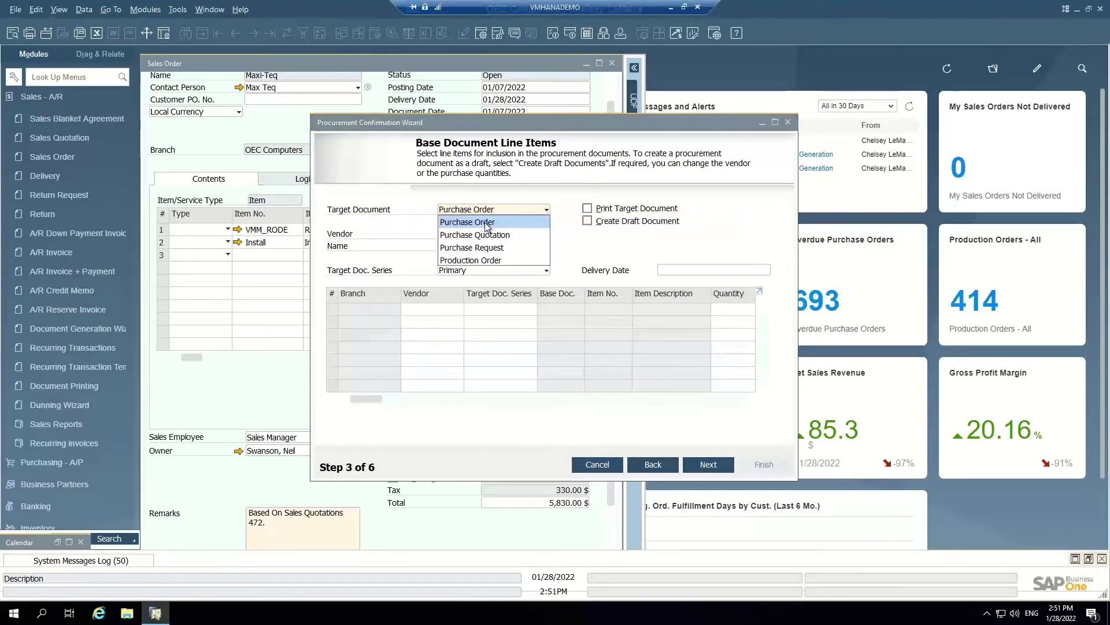
left_click(482, 261)
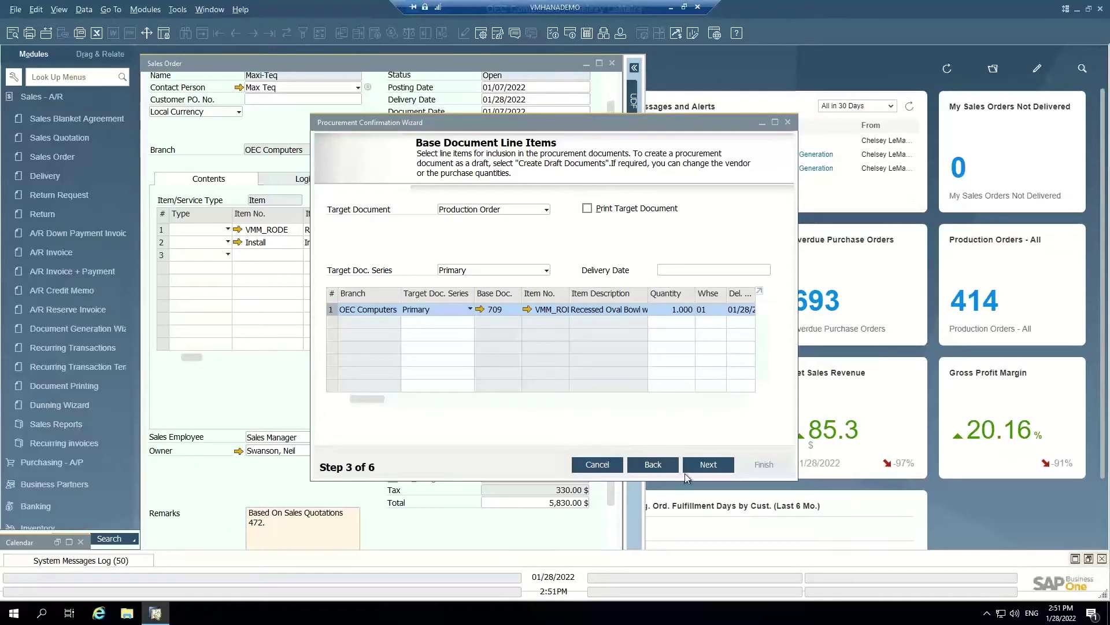
left_click(707, 466)
left_click(708, 466)
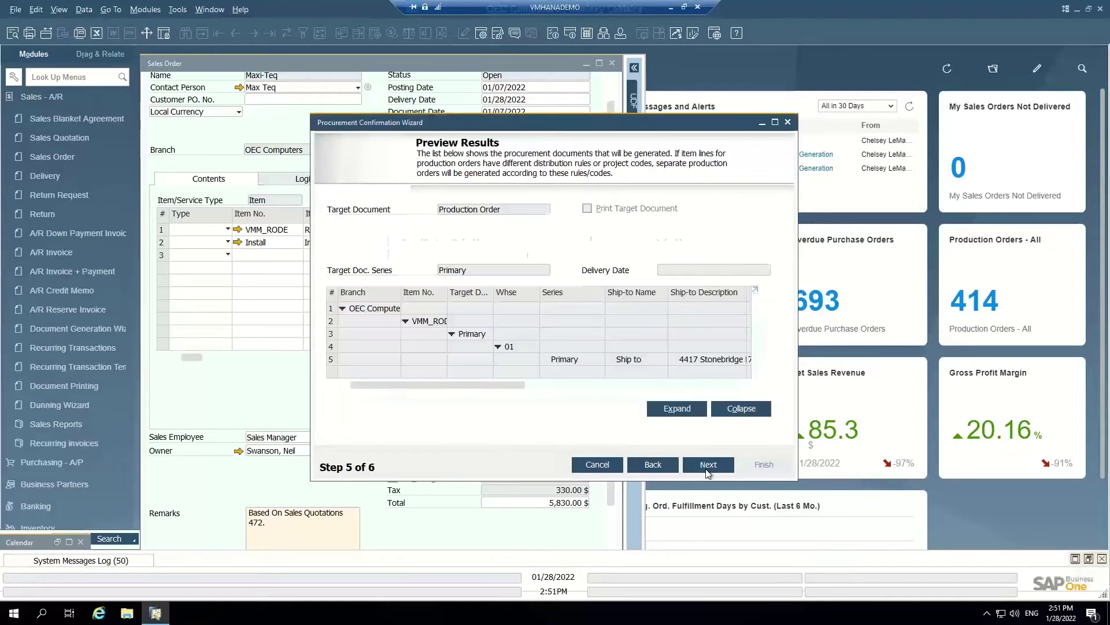
left_click(706, 468)
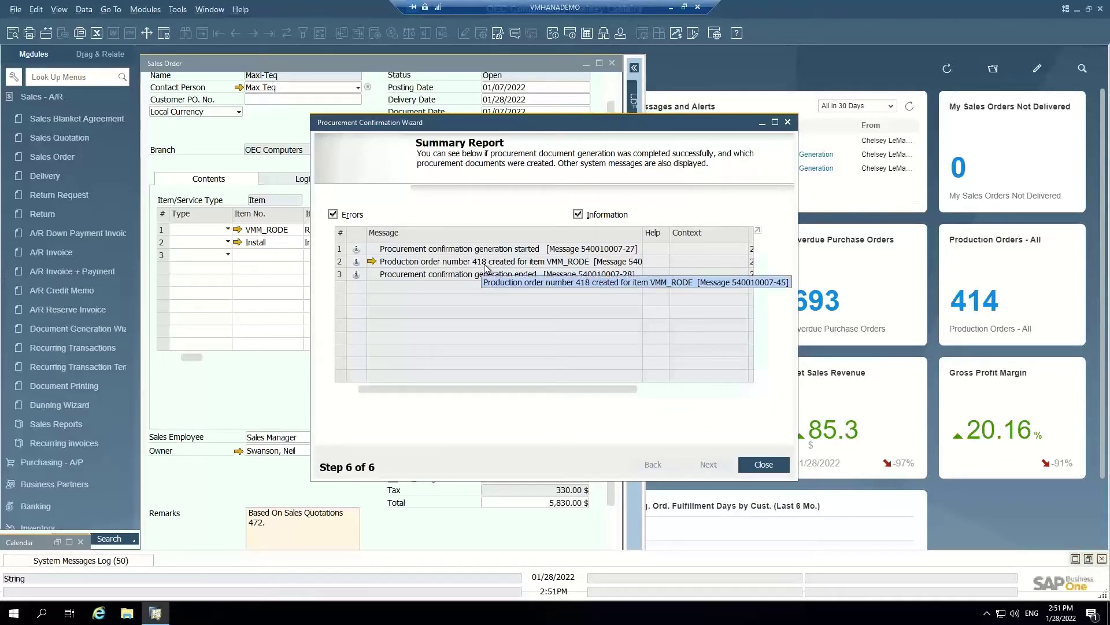
Step: Open the generated VMM_RODE production order and review its routing date calculation and status options
left_click(371, 262)
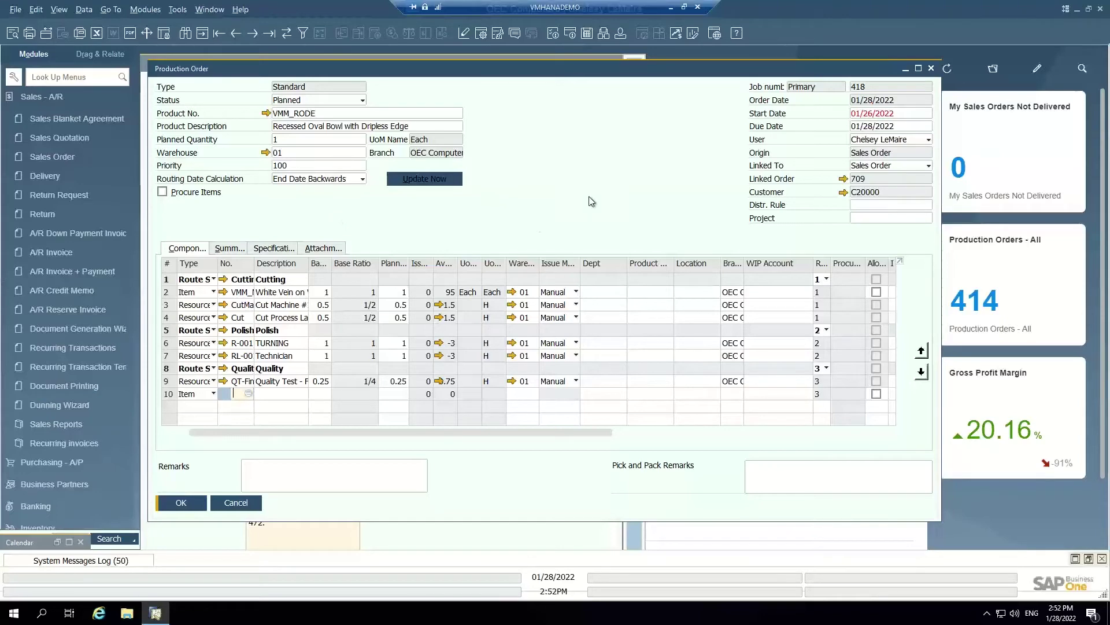
left_click_drag(318, 74, 311, 69)
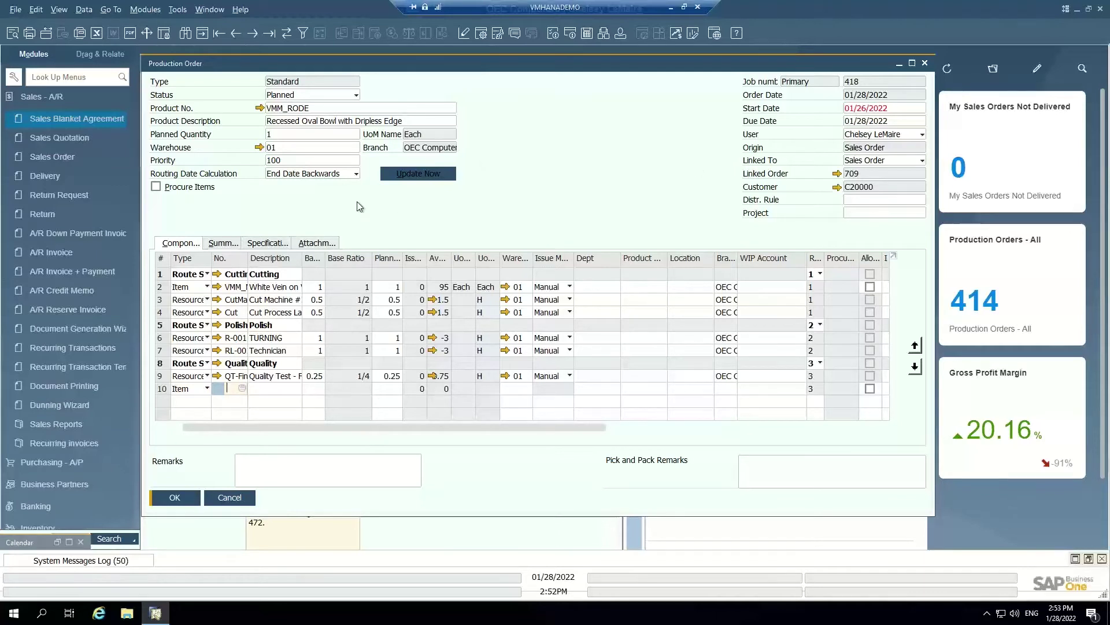
left_click(352, 174)
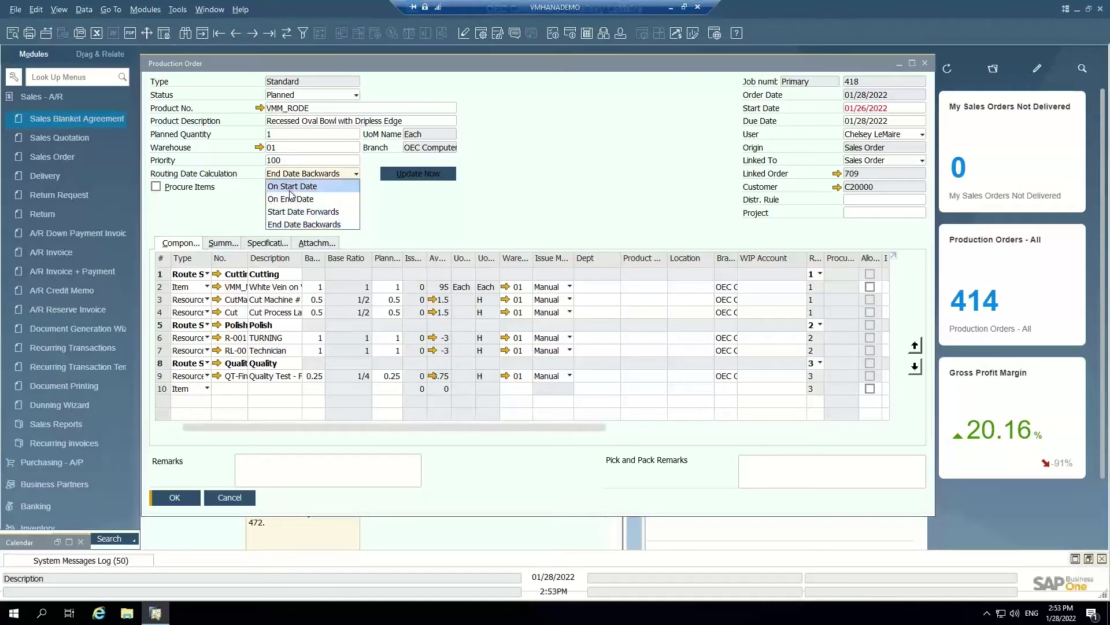
left_click(452, 228)
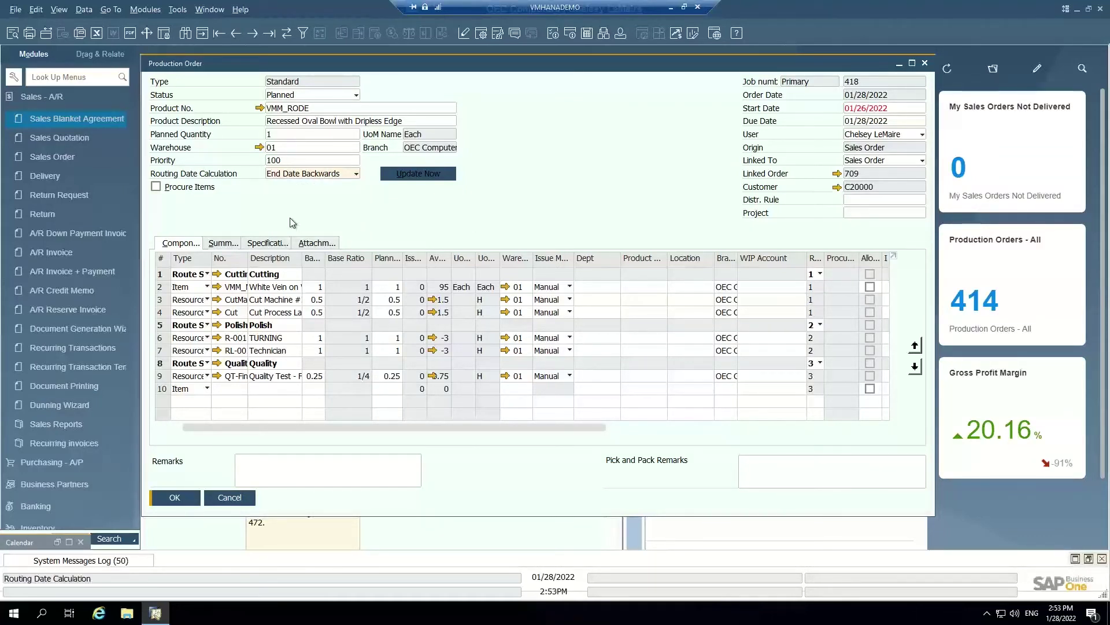
left_click(347, 97)
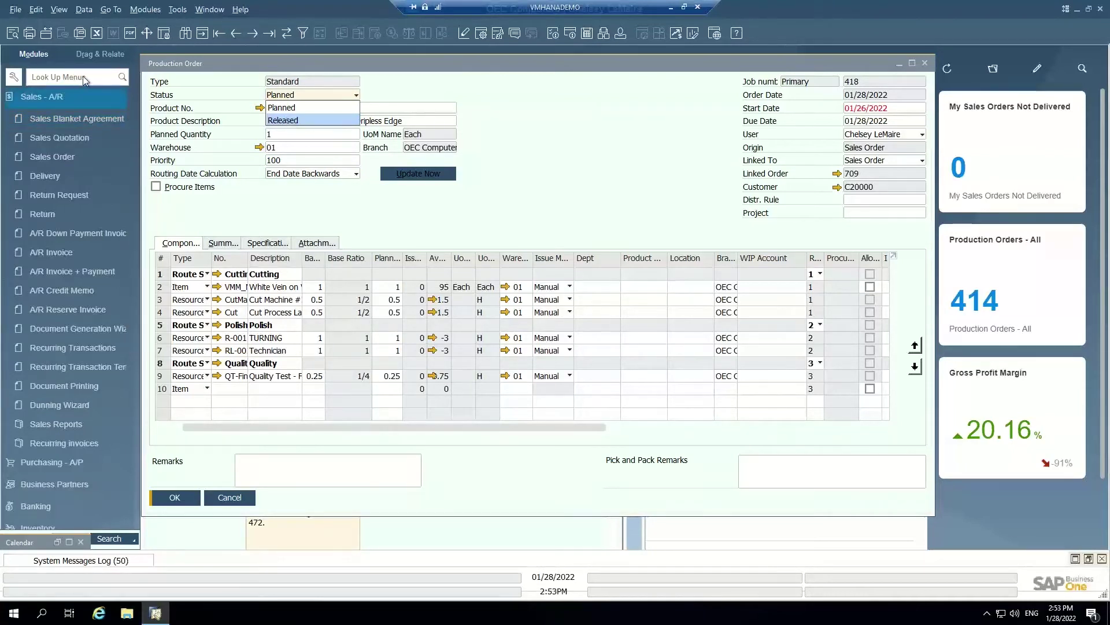
Step: Look up the production Open Items List and filter its production orders to Planned
type("Open")
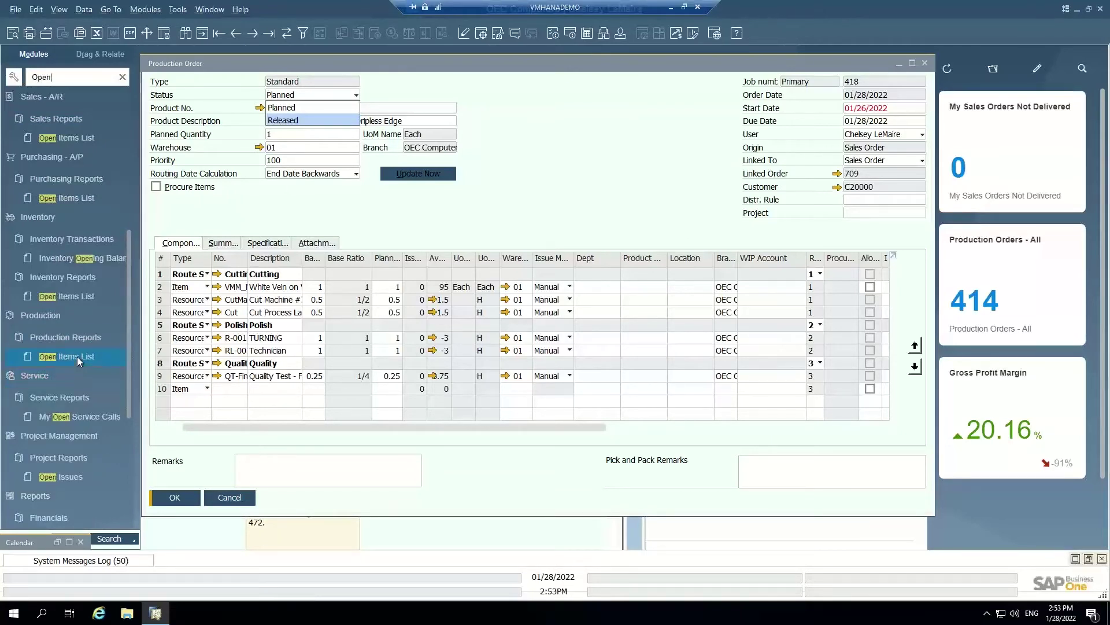
left_click(381, 213)
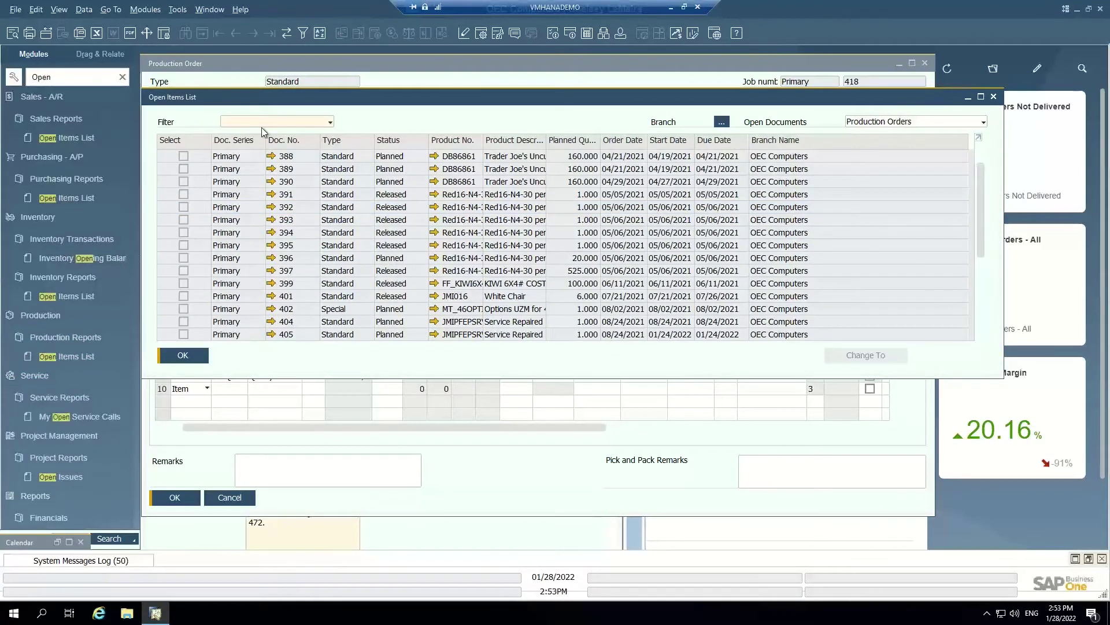
left_click(285, 123)
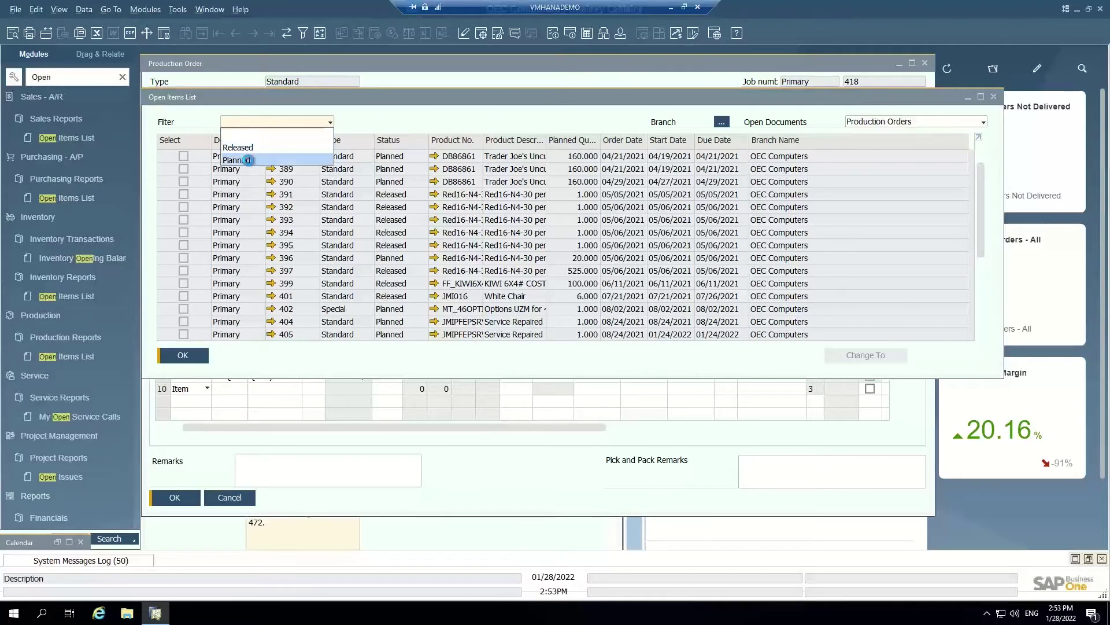
left_click(249, 161)
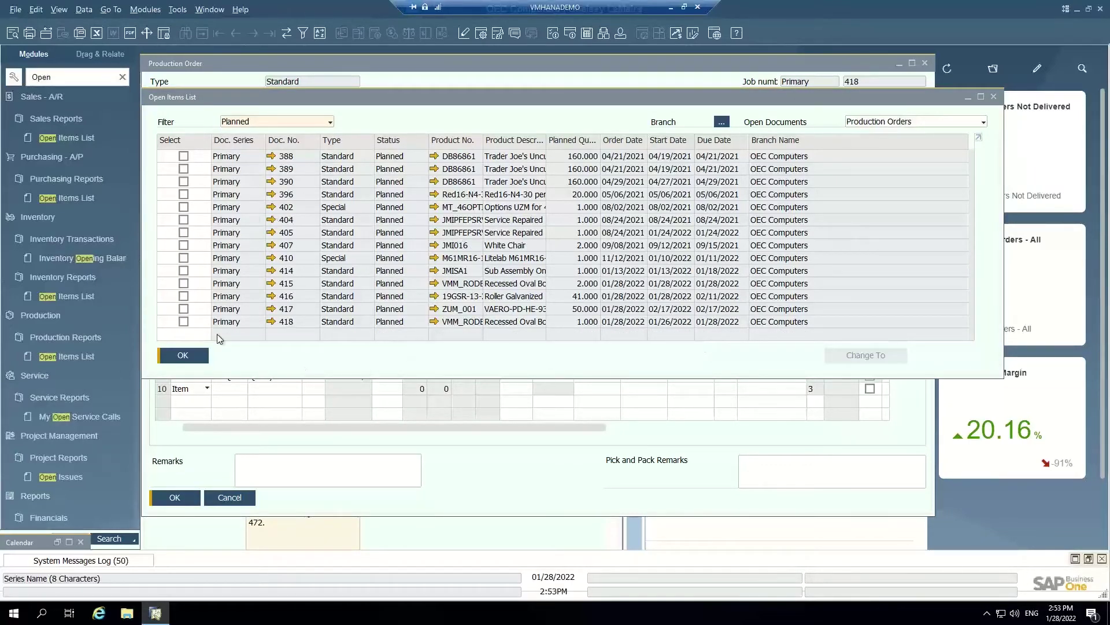
Step: Select six planned production orders, including the newest VMM_RODE one, to review the available mass status changes, then close the list
left_click(183, 168)
left_click(184, 207)
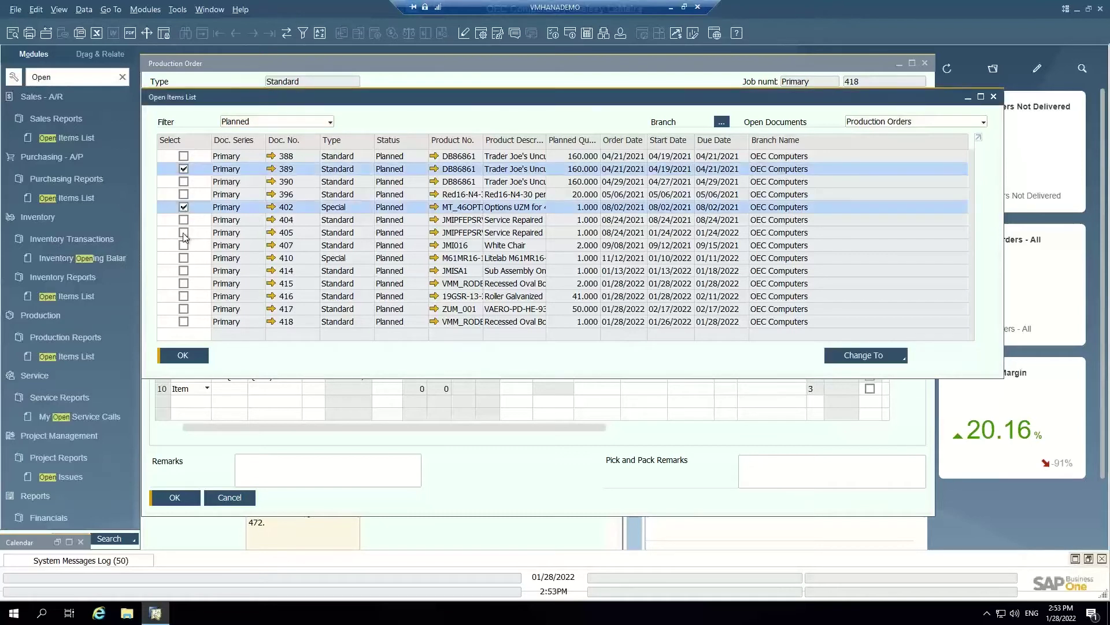
left_click(183, 232)
left_click(183, 270)
left_click(183, 296)
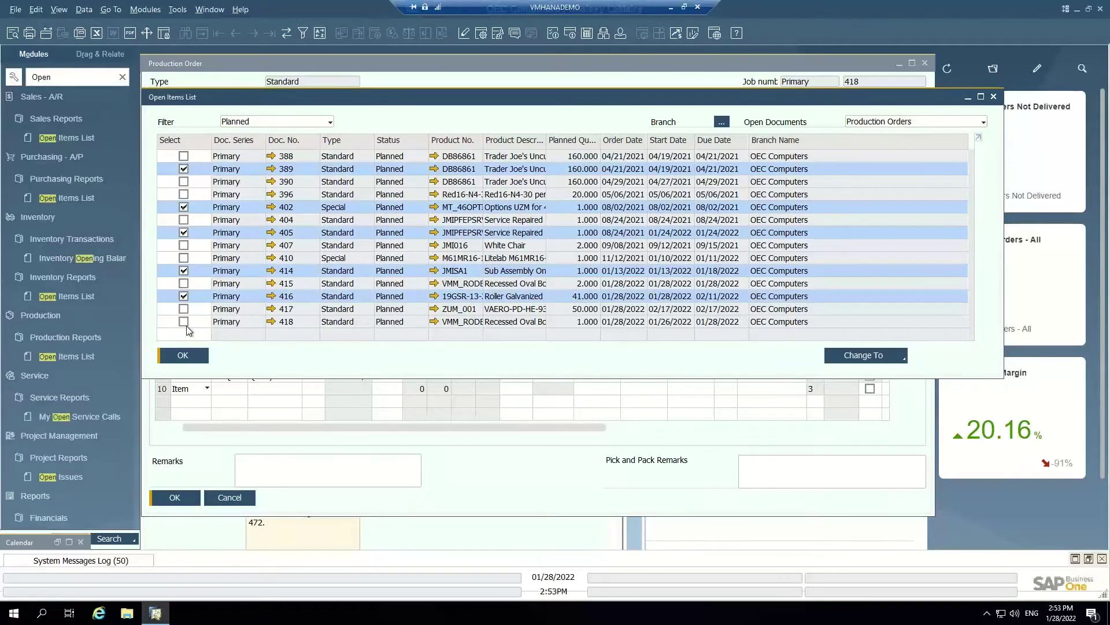
left_click(184, 322)
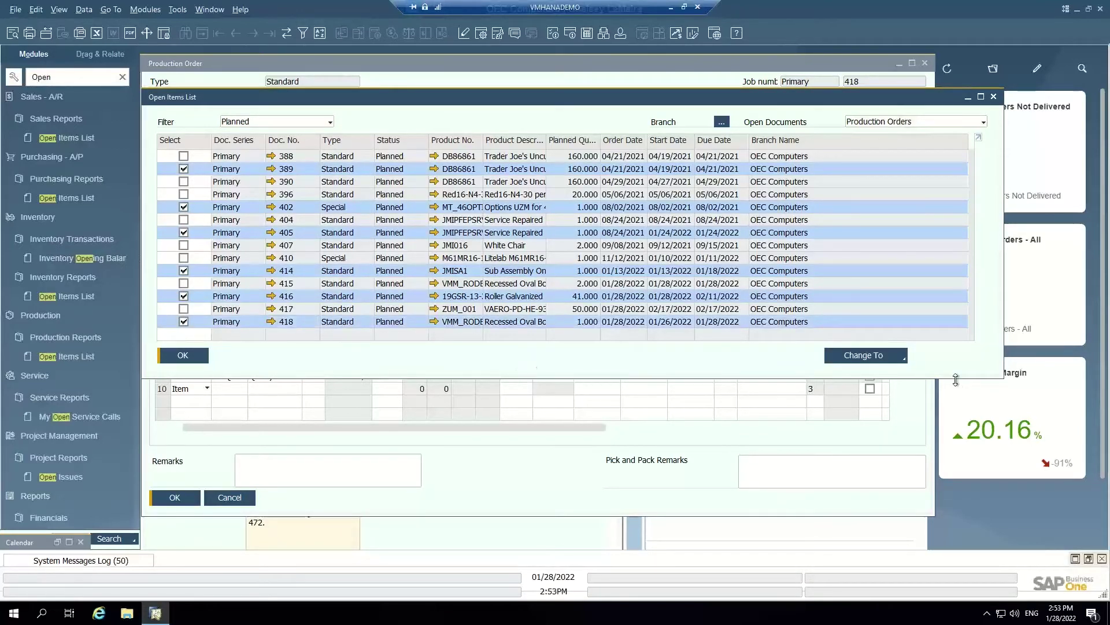
left_click(890, 357)
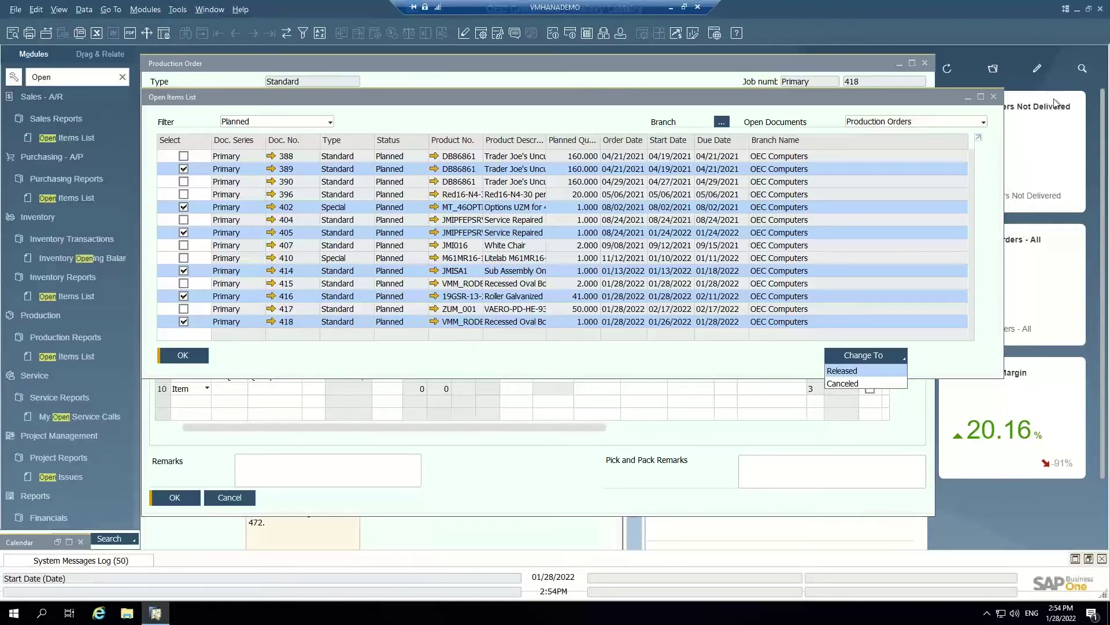
left_click(992, 102)
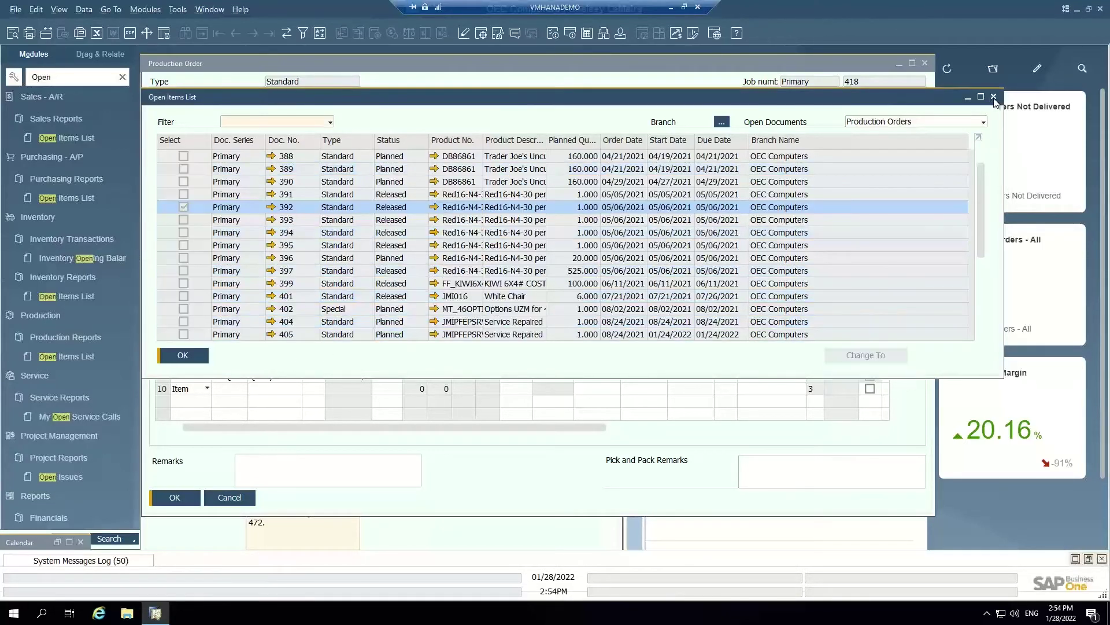
Step: Change the VMM_RODE production order's status to Released and save the update
left_click(993, 97)
left_click(300, 96)
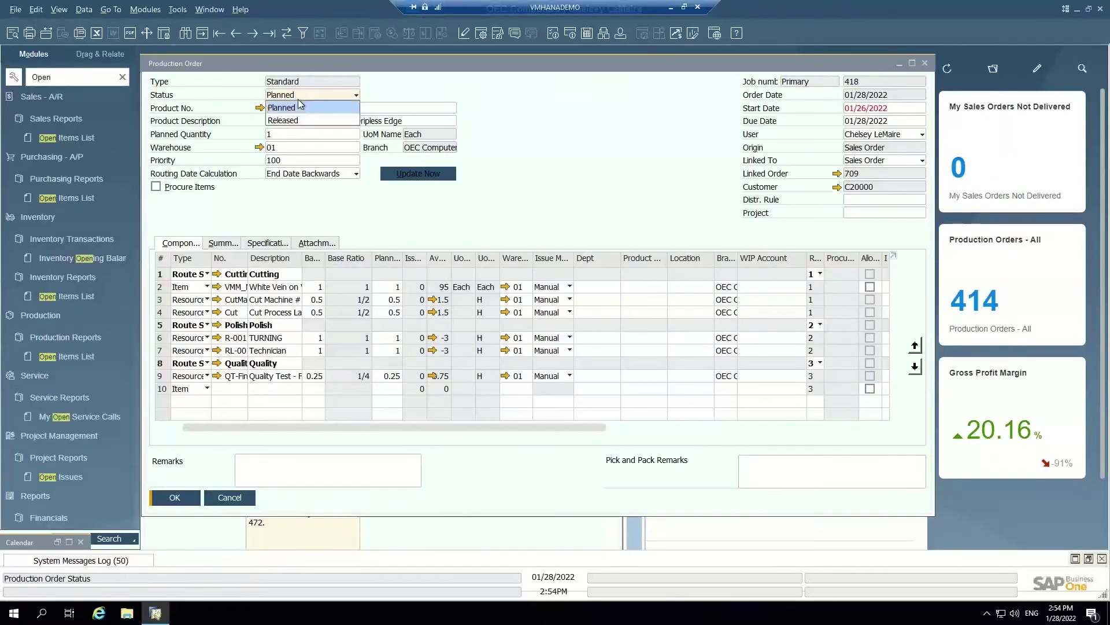
left_click(300, 115)
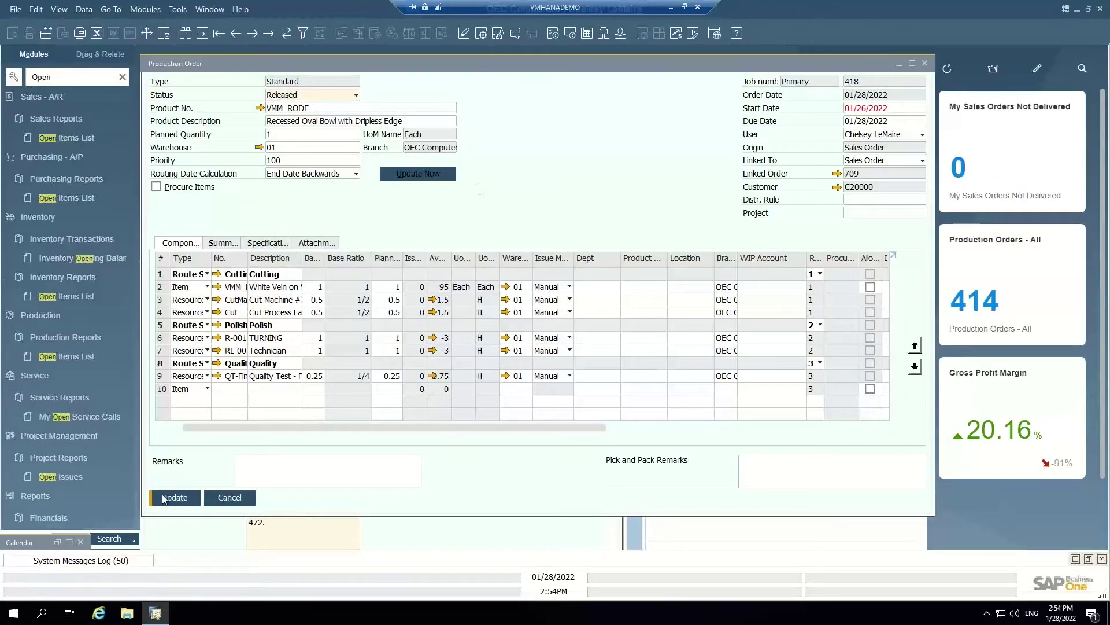
left_click(174, 497)
left_click(394, 320)
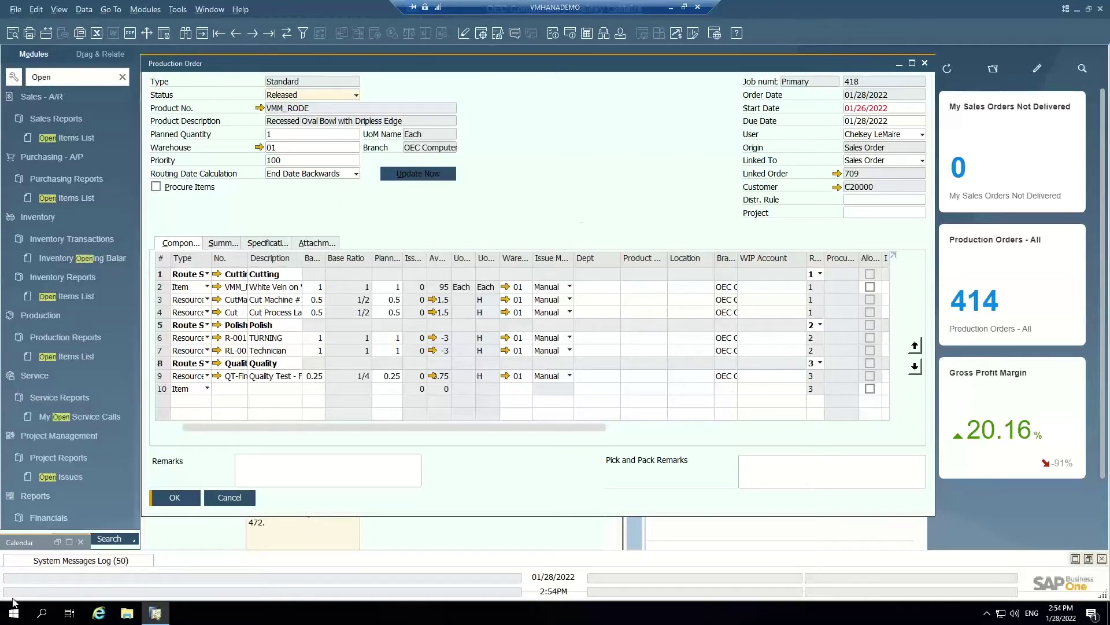
Step: Open the Manager Production Overview calendar, view the production order scheduled from January 10, and return to the calendar
left_click(36, 542)
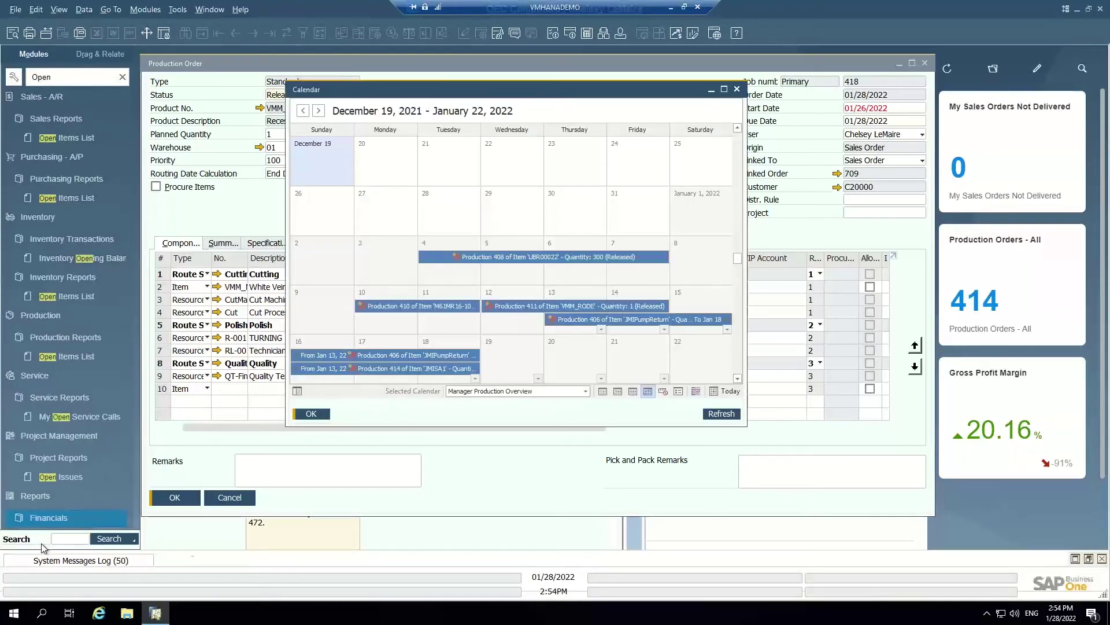
left_click_drag(374, 92, 271, 82)
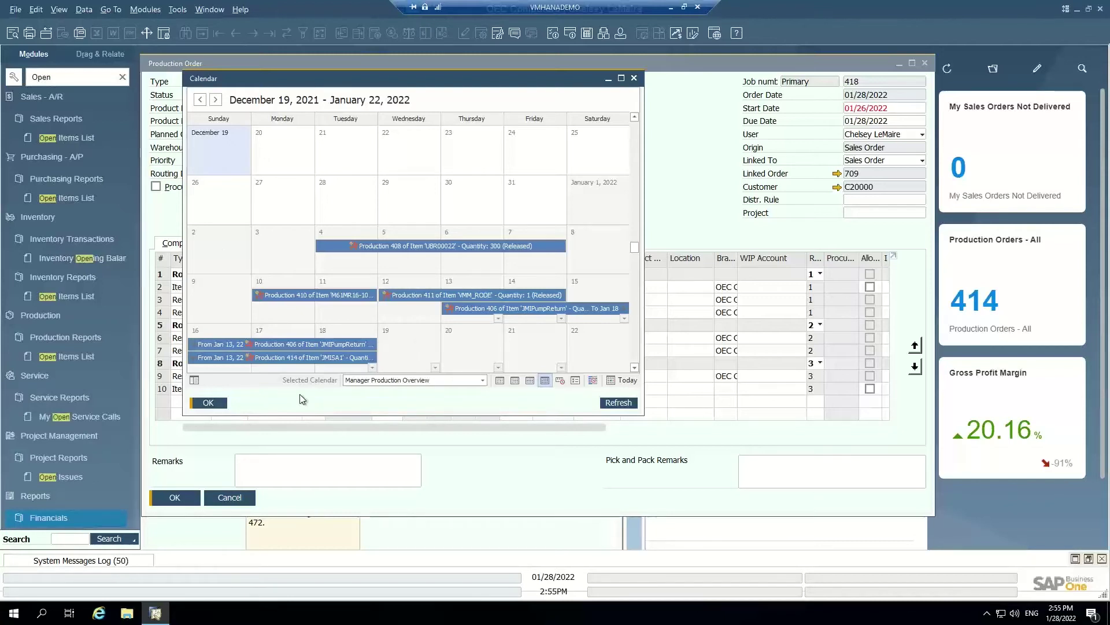
double_click(327, 296)
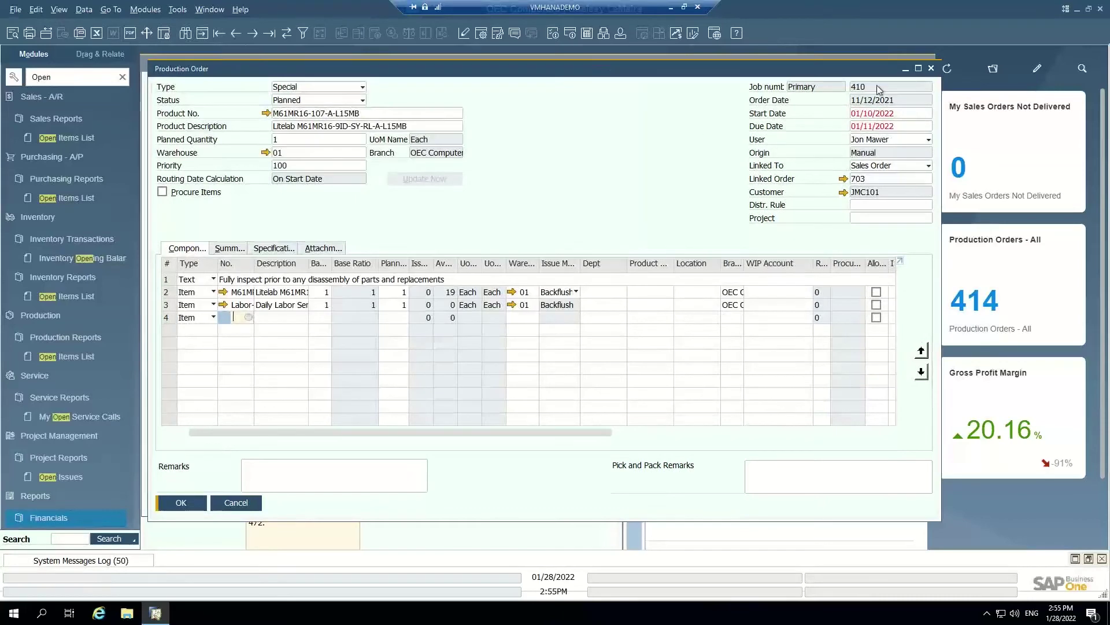
left_click(931, 69)
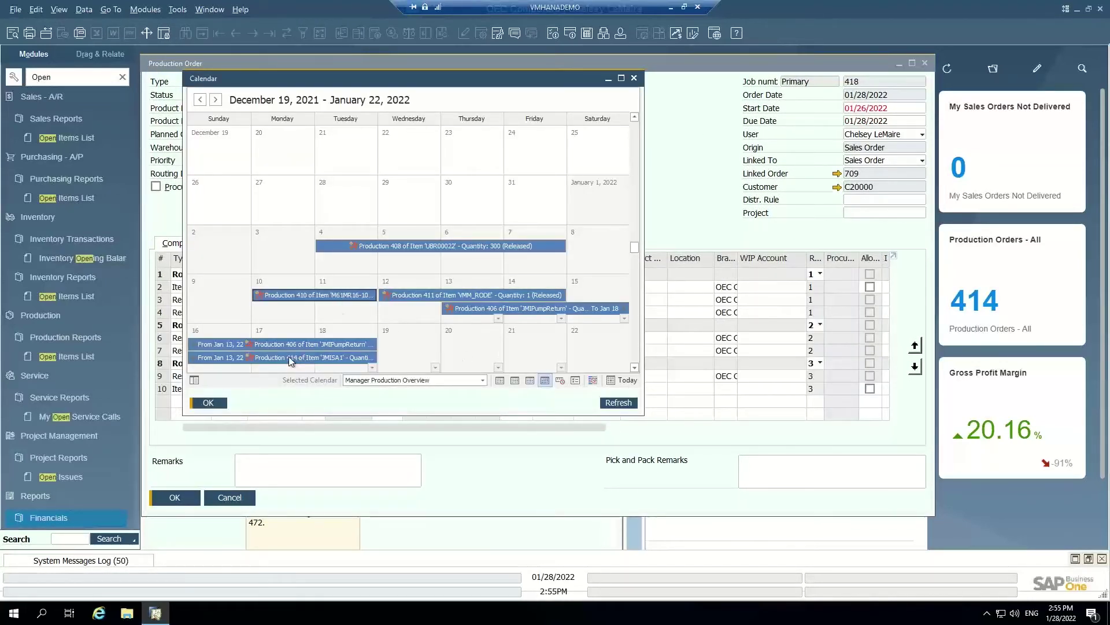
Step: Reschedule planned production 414 of item JMISA1 two days later to start on January 15, 2022, and close the calendar
mouse_move(272, 359)
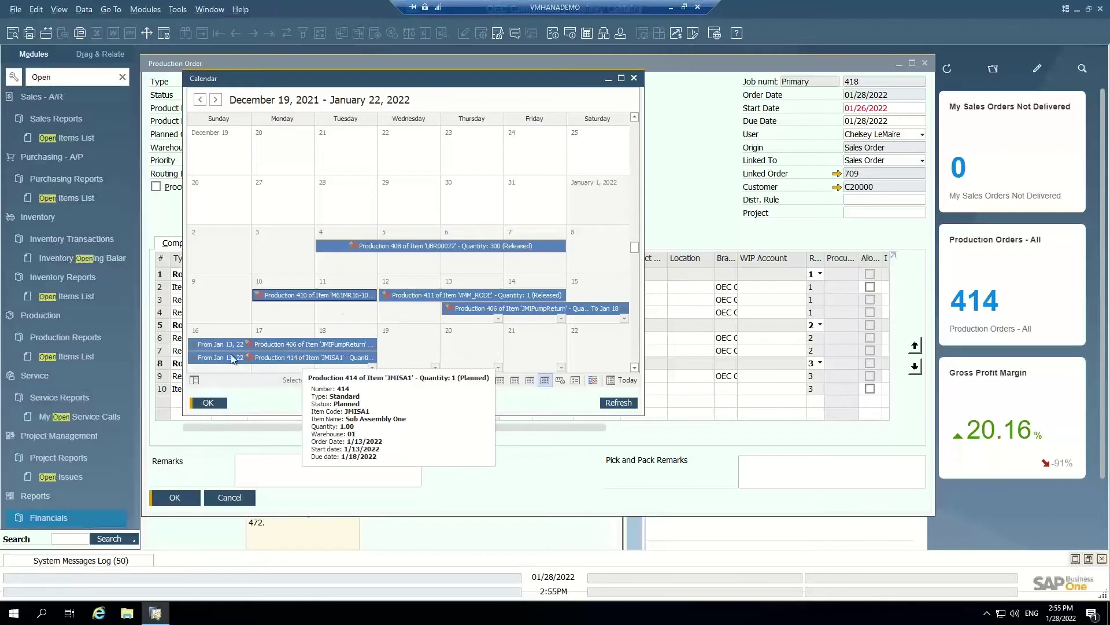
left_click(272, 358)
left_click_drag(288, 360, 419, 363)
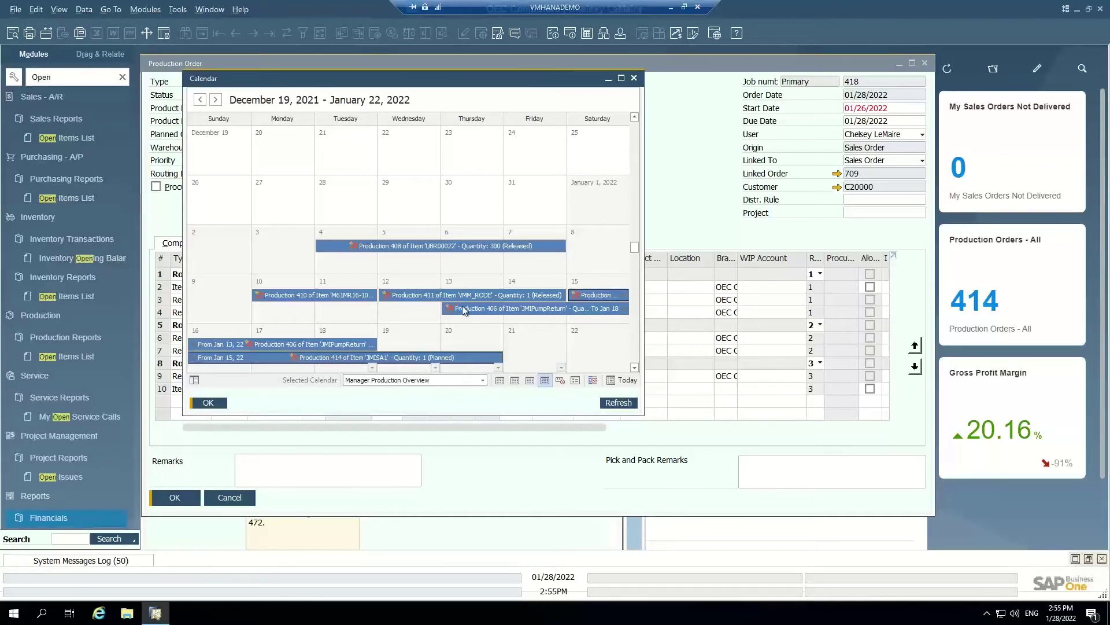
left_click(596, 346)
left_click(635, 79)
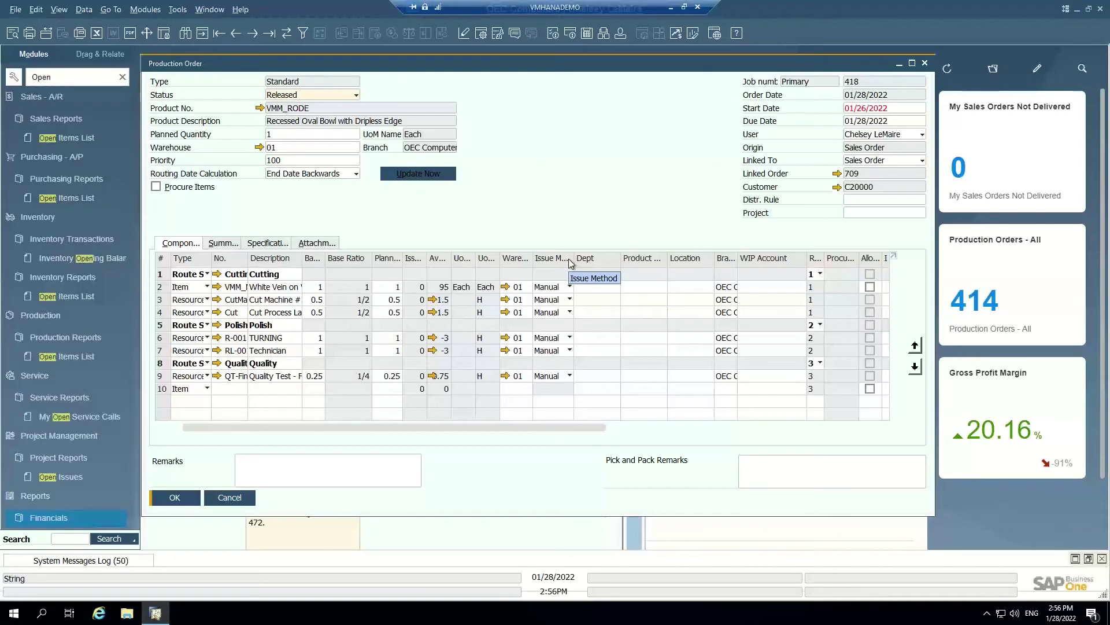
Step: Keep the marble item's issue method as Manual and create an Issue for Production for the order's open item and resource quantities
left_click(555, 287)
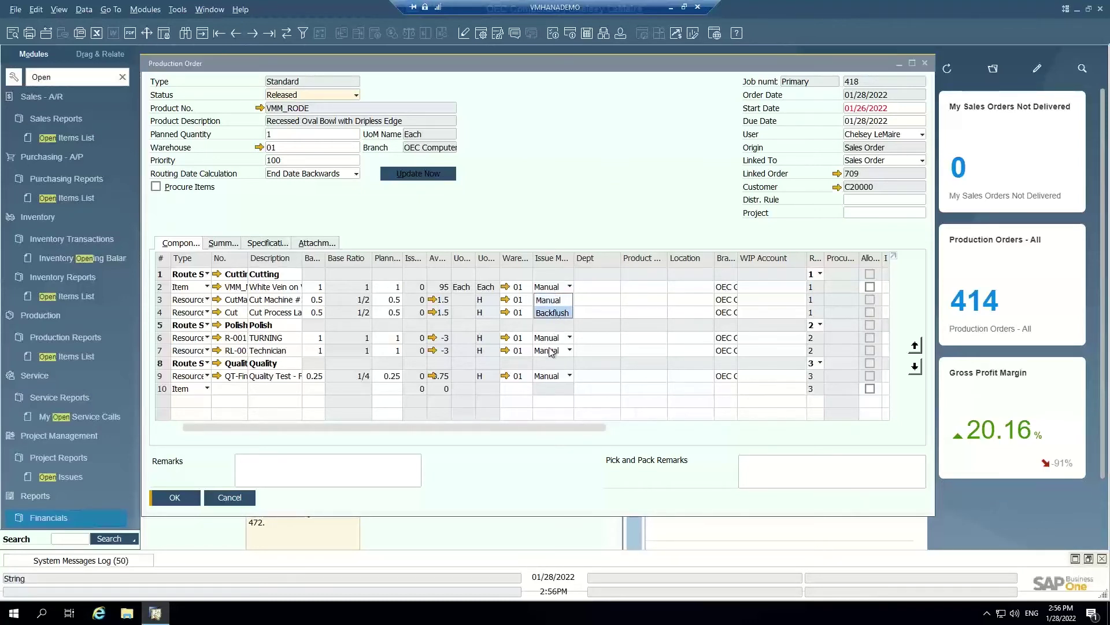
left_click(552, 299)
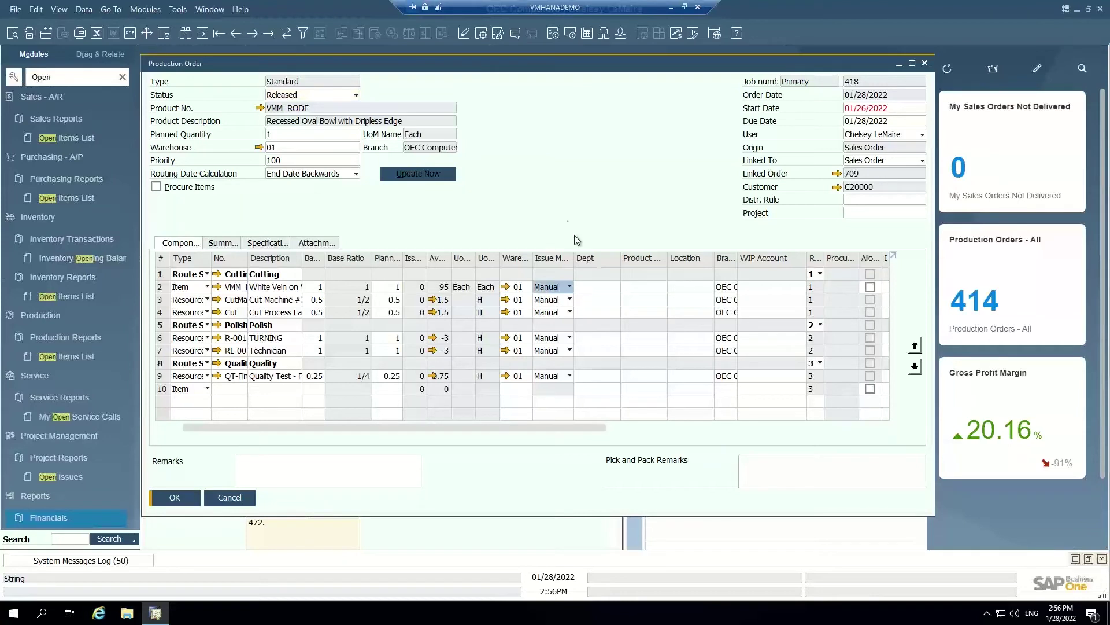
right_click(539, 164)
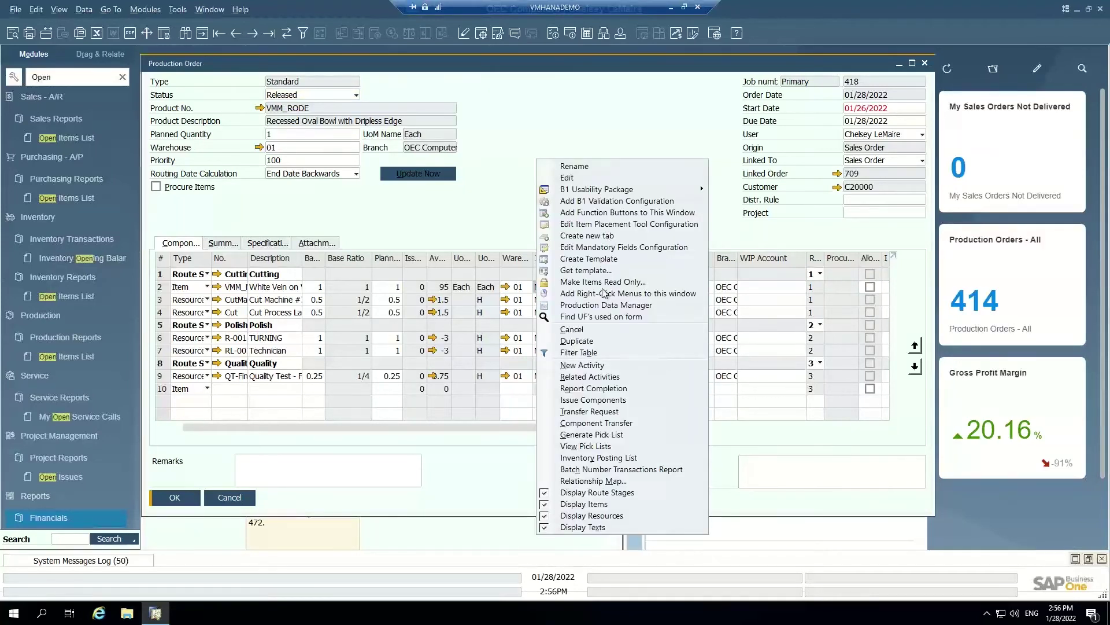
left_click(614, 400)
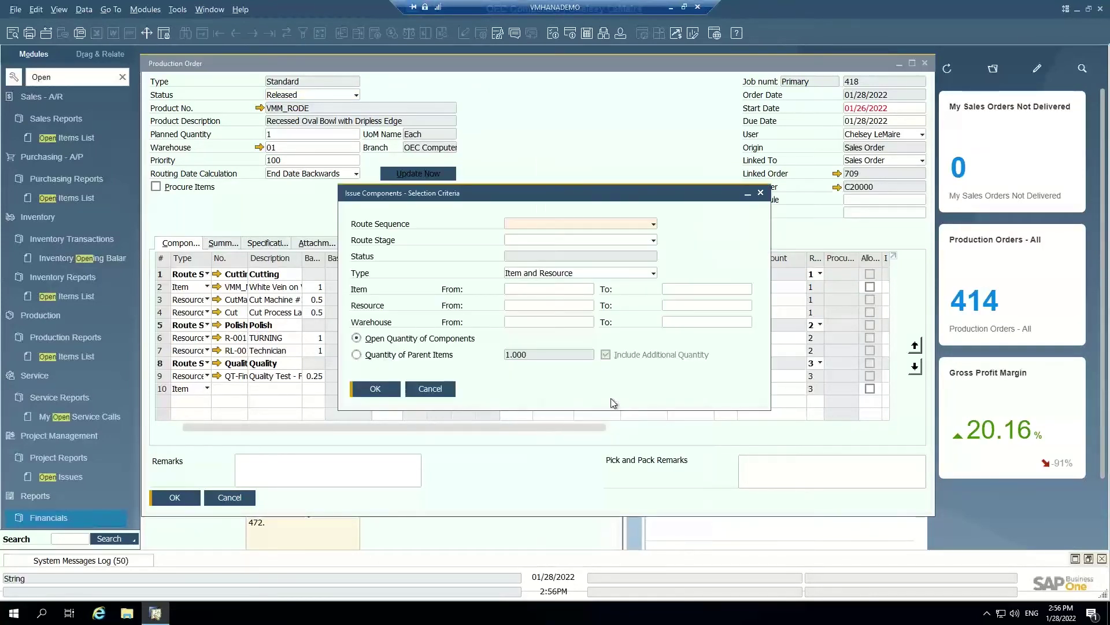
left_click(547, 273)
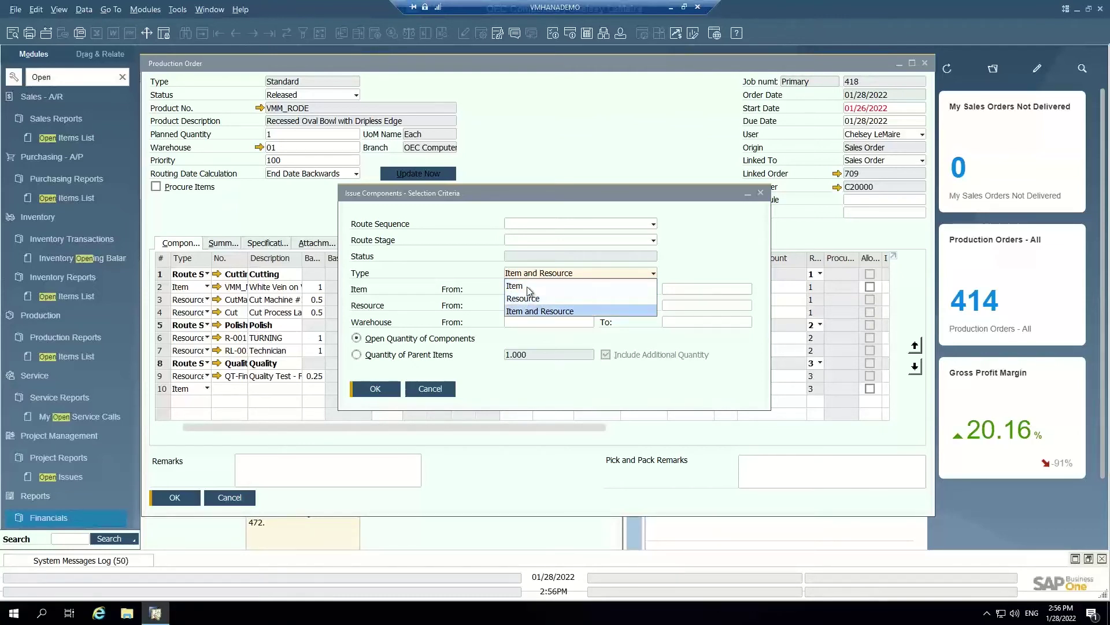
left_click(548, 311)
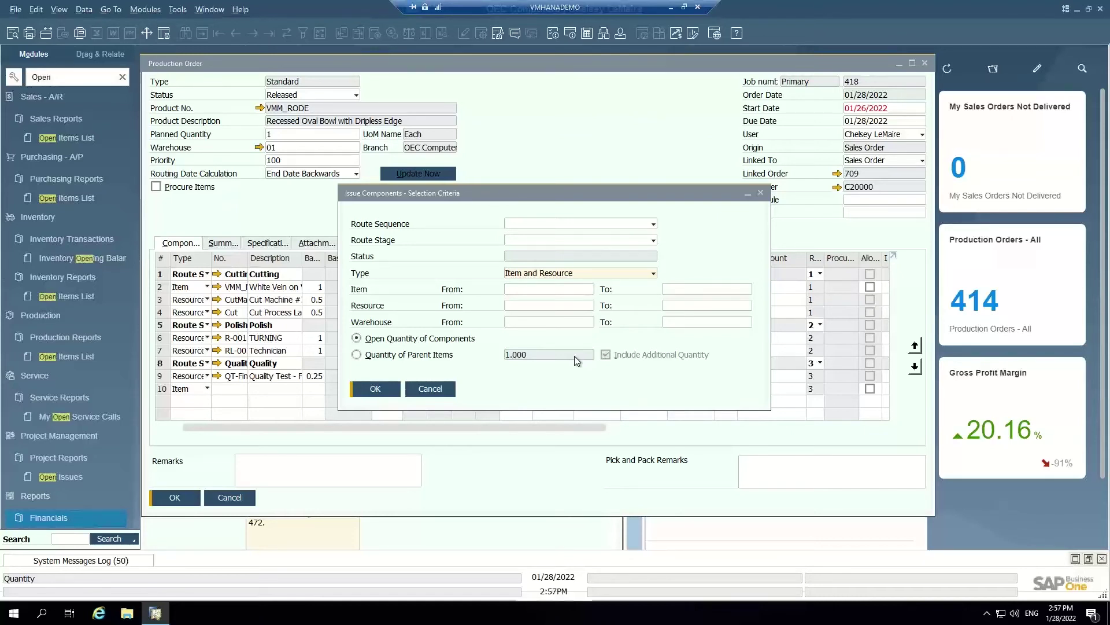
left_click(375, 389)
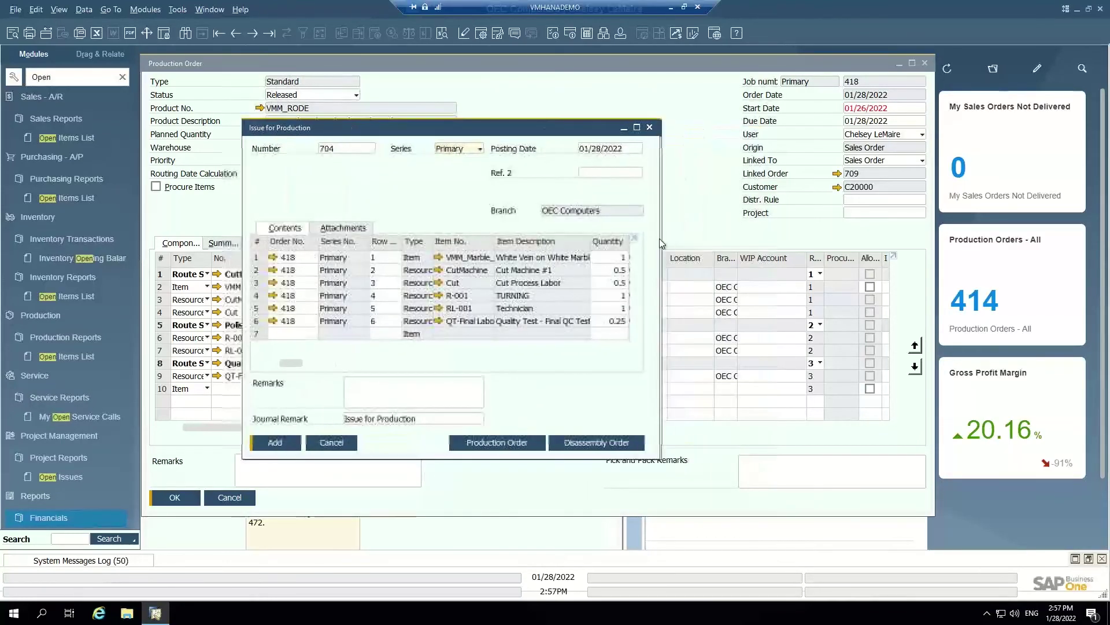
left_click_drag(658, 233, 985, 235)
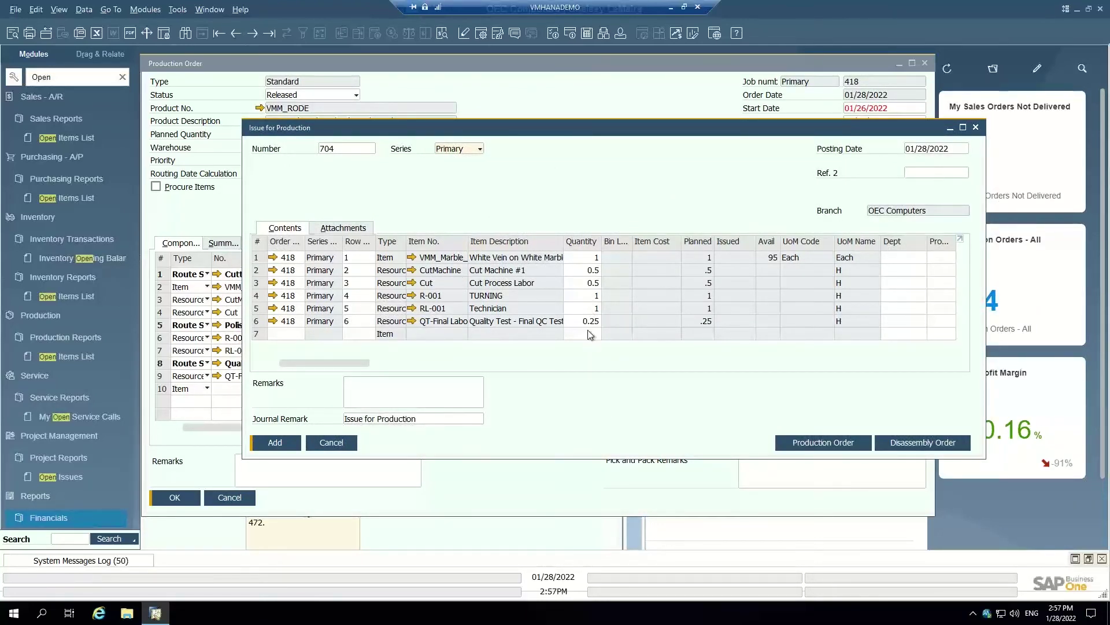
Step: Set the issue quantities to 2 for the marble item, 1 for Cut Machine #1 and 1.5 for the Technician
left_click(594, 259)
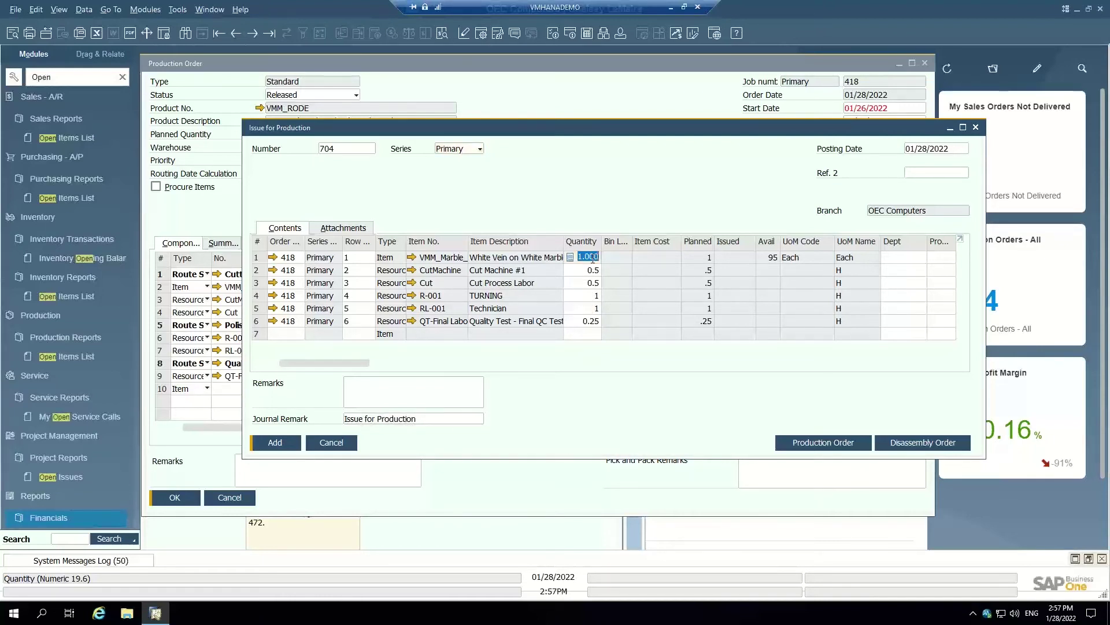
type("2")
key("Tab")
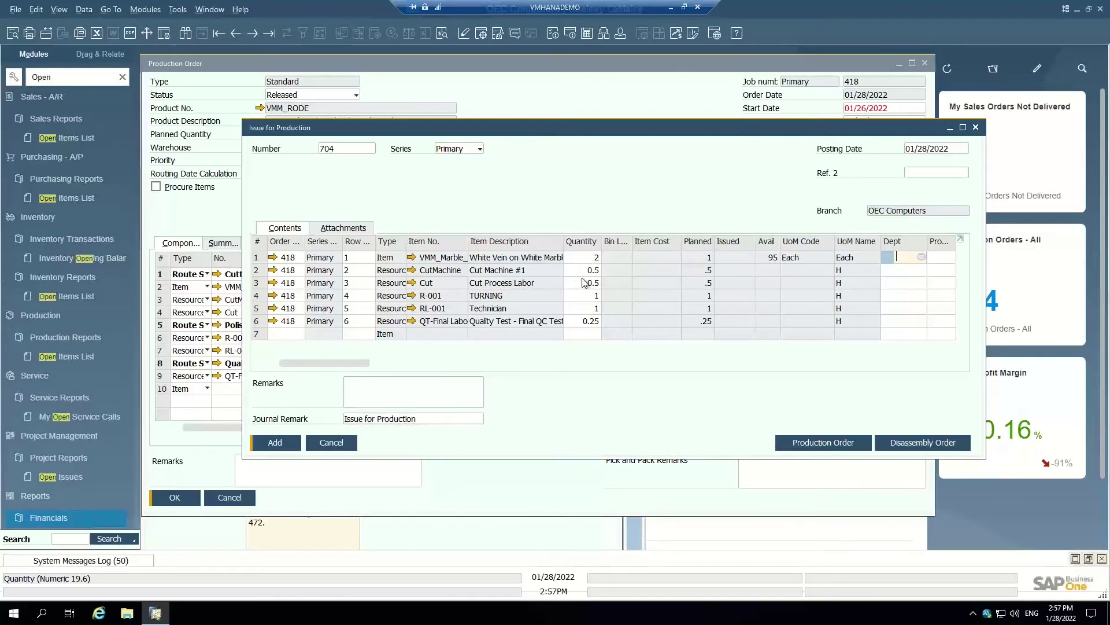
left_click(595, 271)
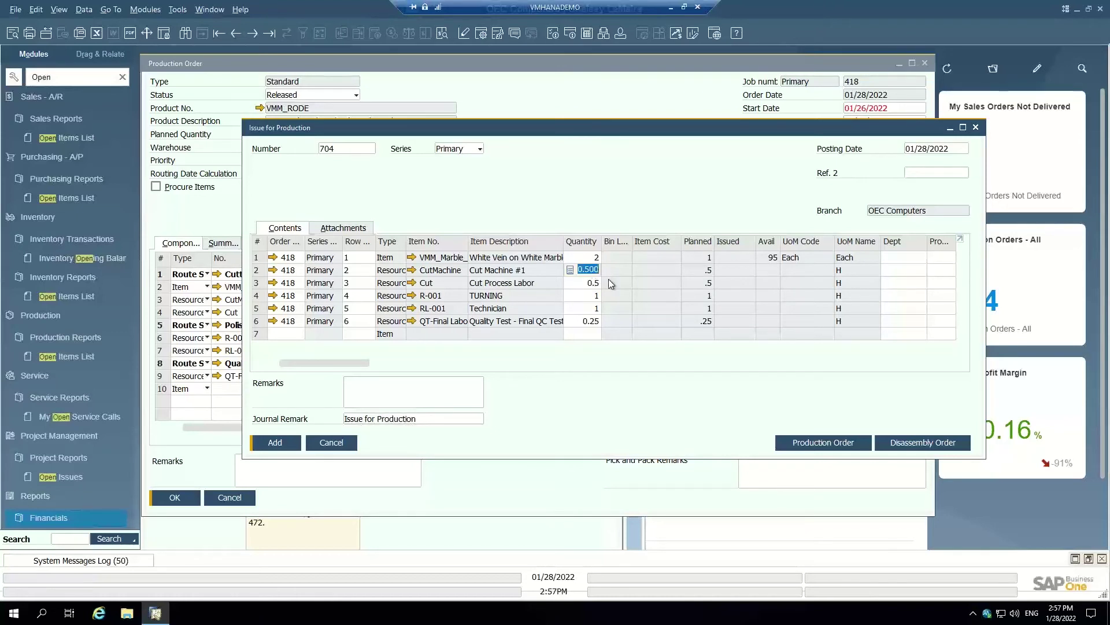
type("1")
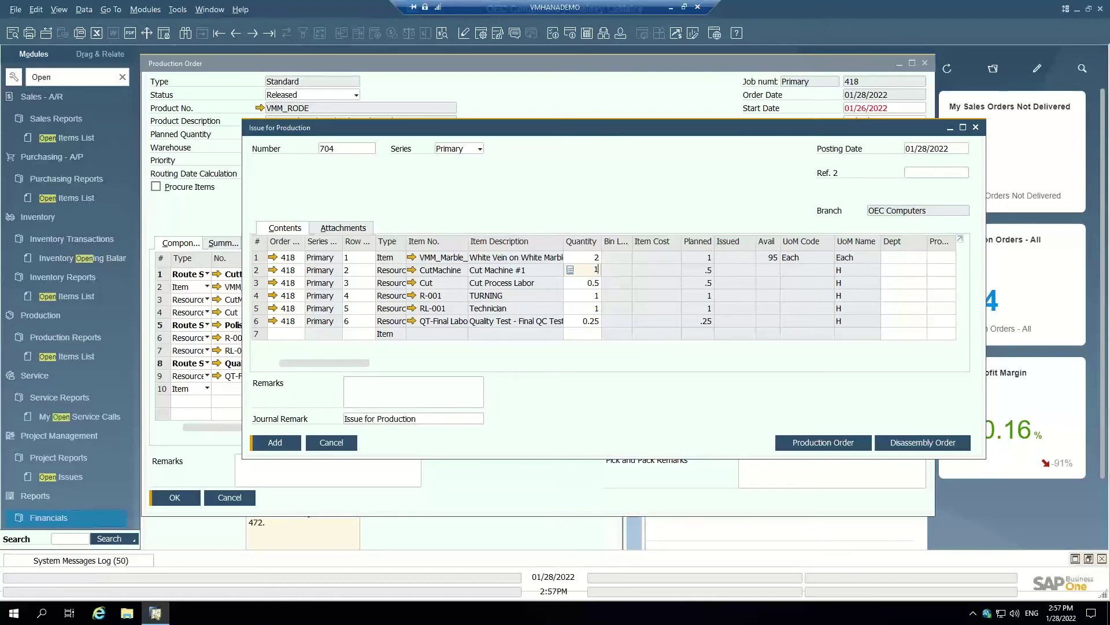
left_click(594, 309)
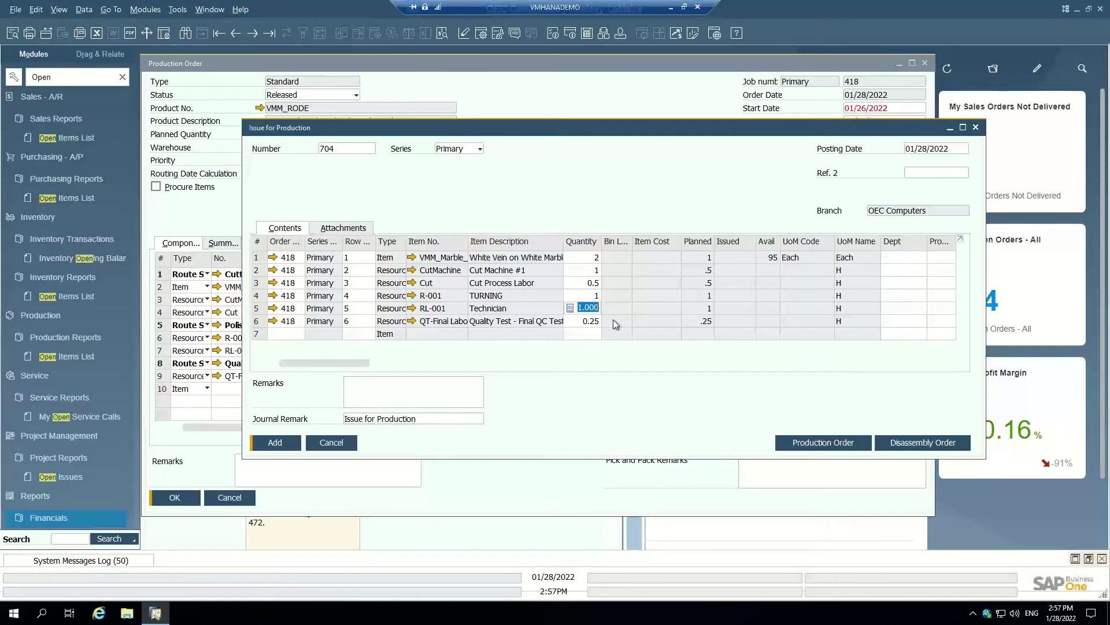
type("1.5")
key("Tab")
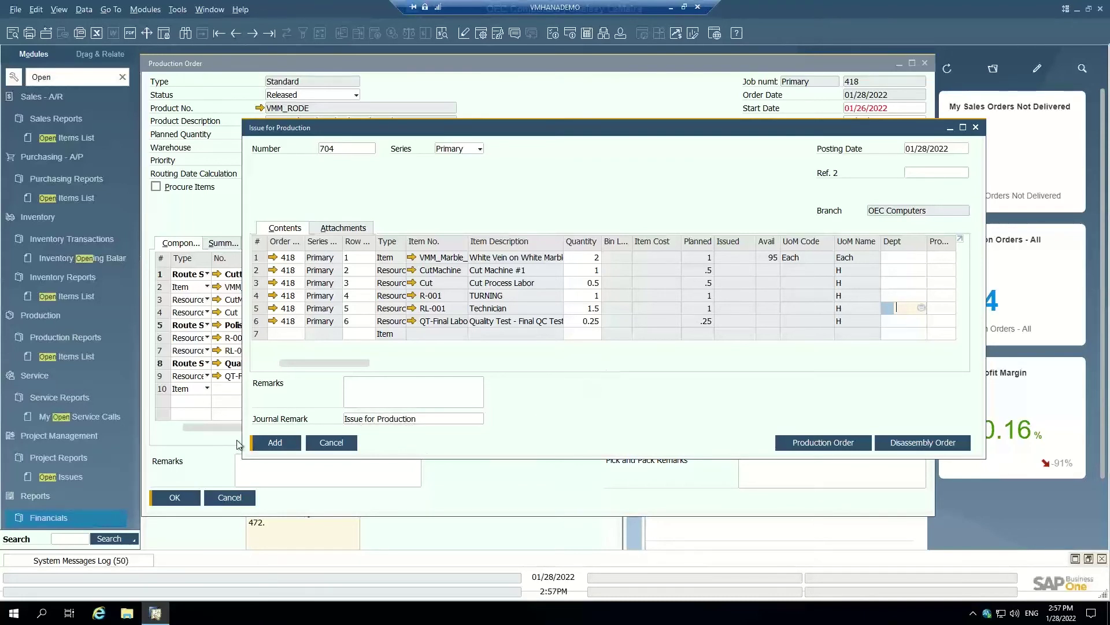
Step: Allocate a quantity of 2 from batch 1234 to the issued marble item and save the batch selection
left_click(278, 443)
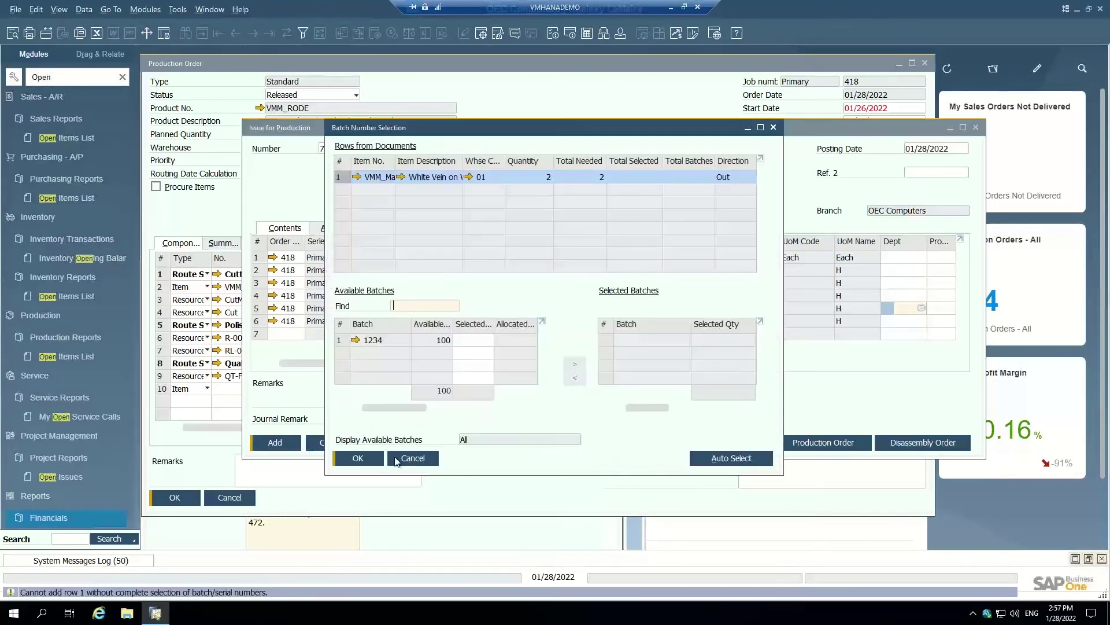
left_click(364, 344)
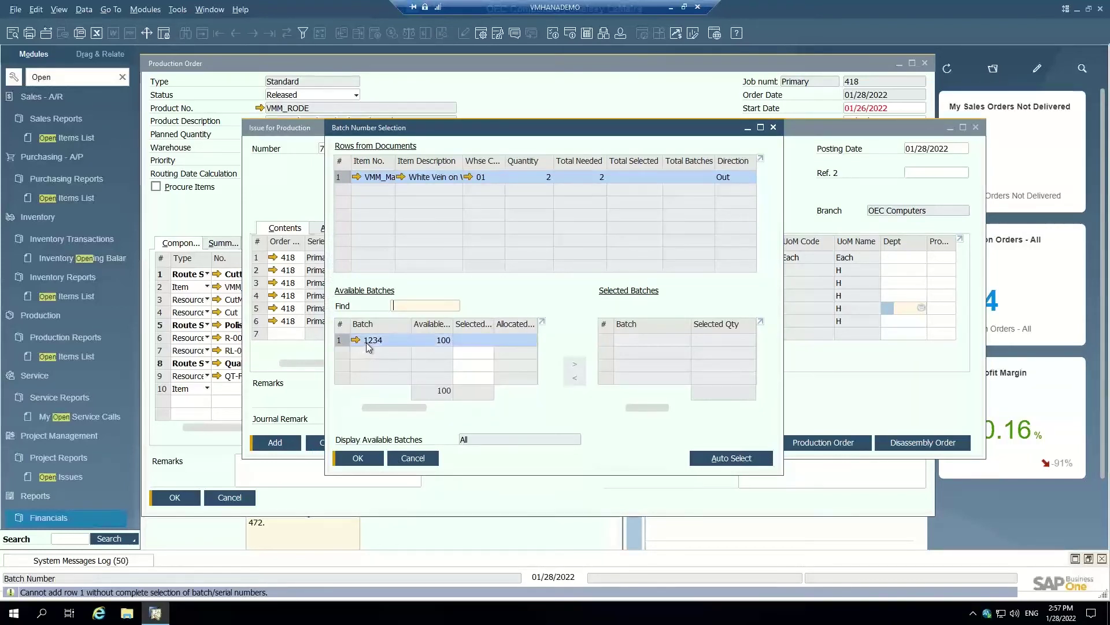
left_click(477, 339)
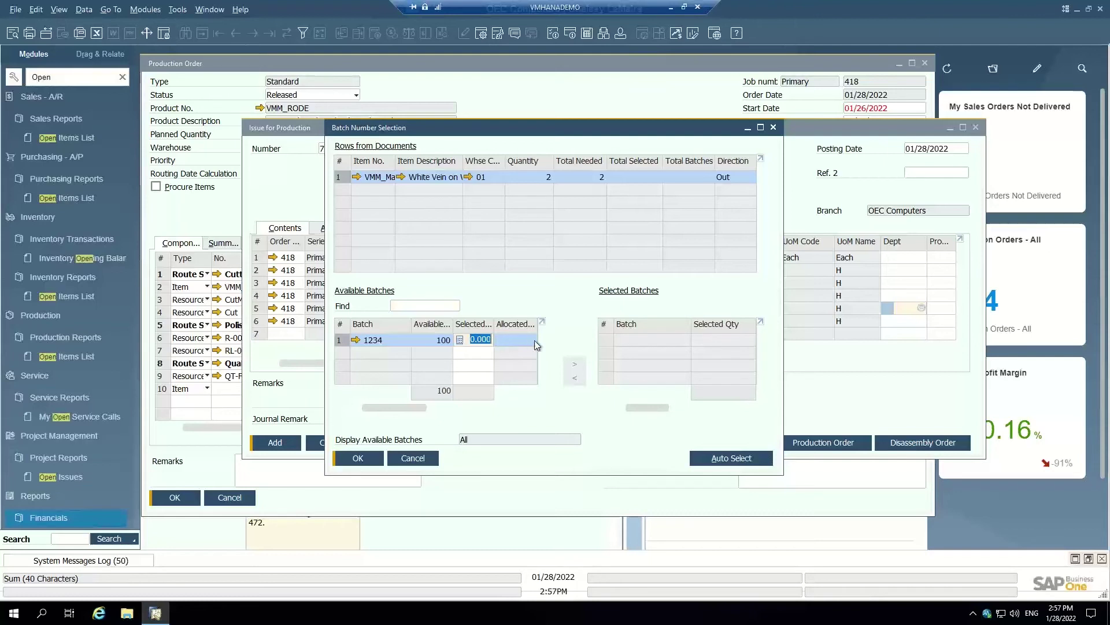
type("2")
key("Tab")
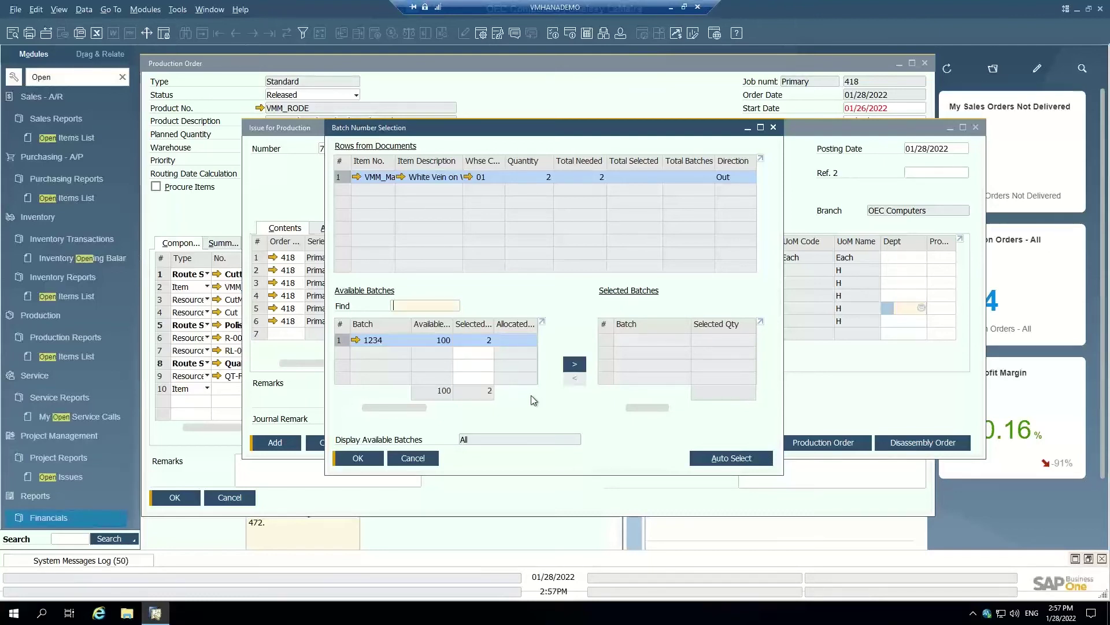
left_click(574, 364)
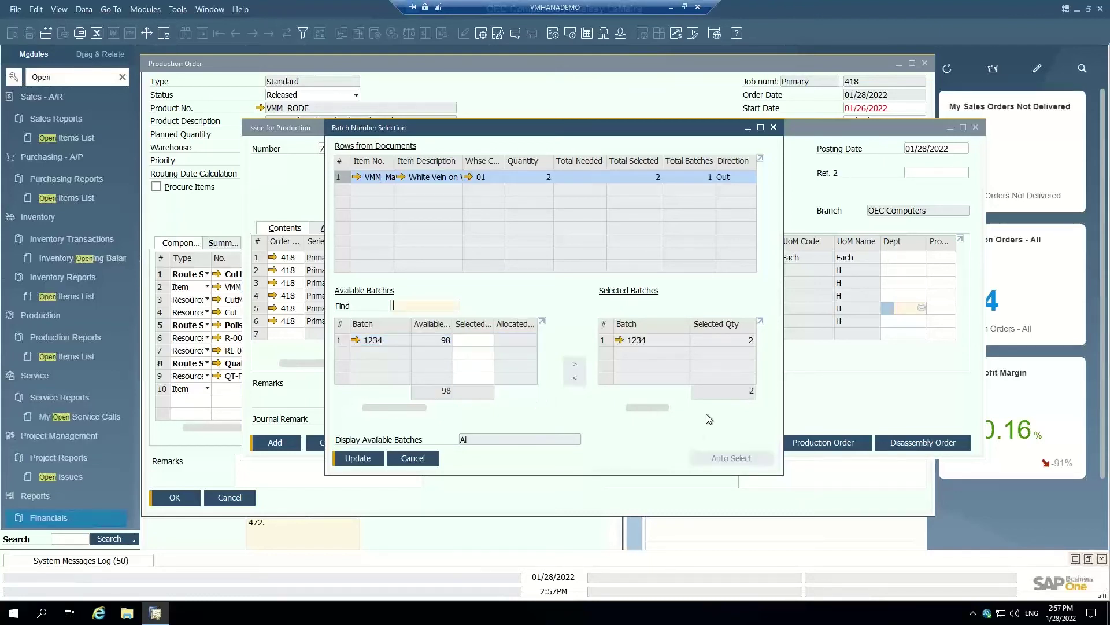
left_click(360, 458)
left_click(357, 458)
Step: Add the Issue for Production document, accept that it cannot be changed, and close the issue form
left_click(275, 443)
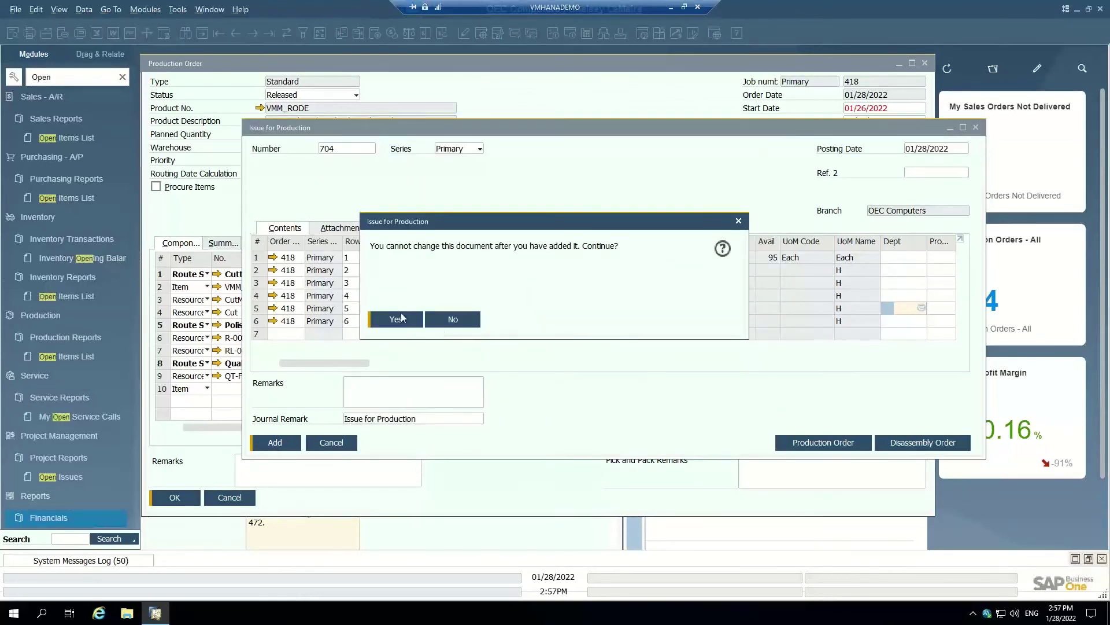
left_click(394, 320)
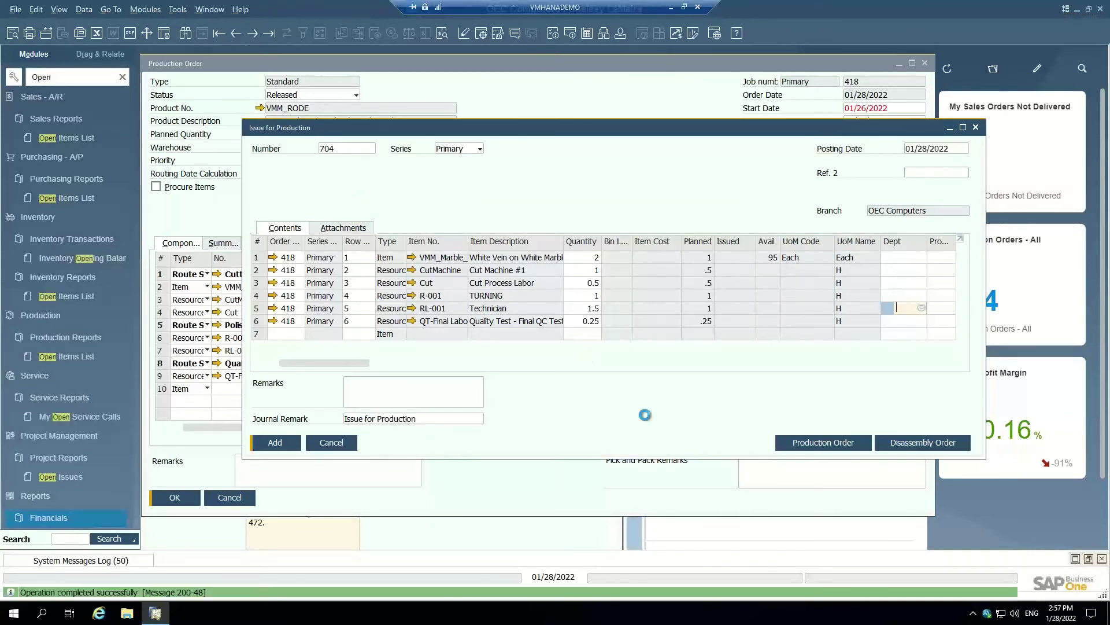
left_click(976, 127)
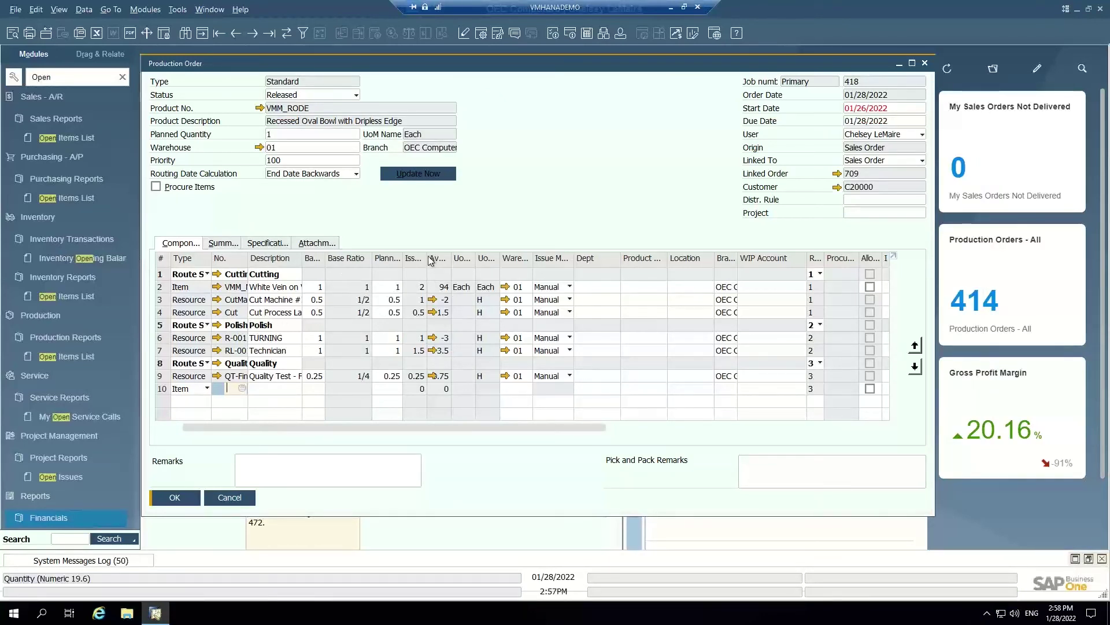
Step: Maximize the released production order form and start Report Completion to create its Receipt from Production, checking the completed quantity and unit price
left_click(911, 65)
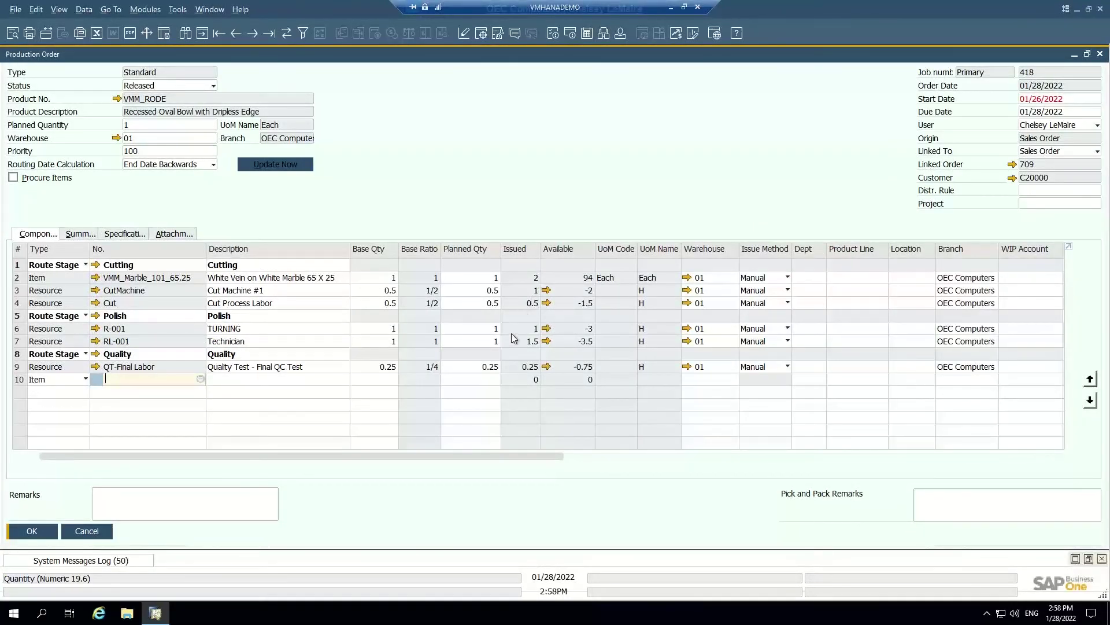
right_click(458, 154)
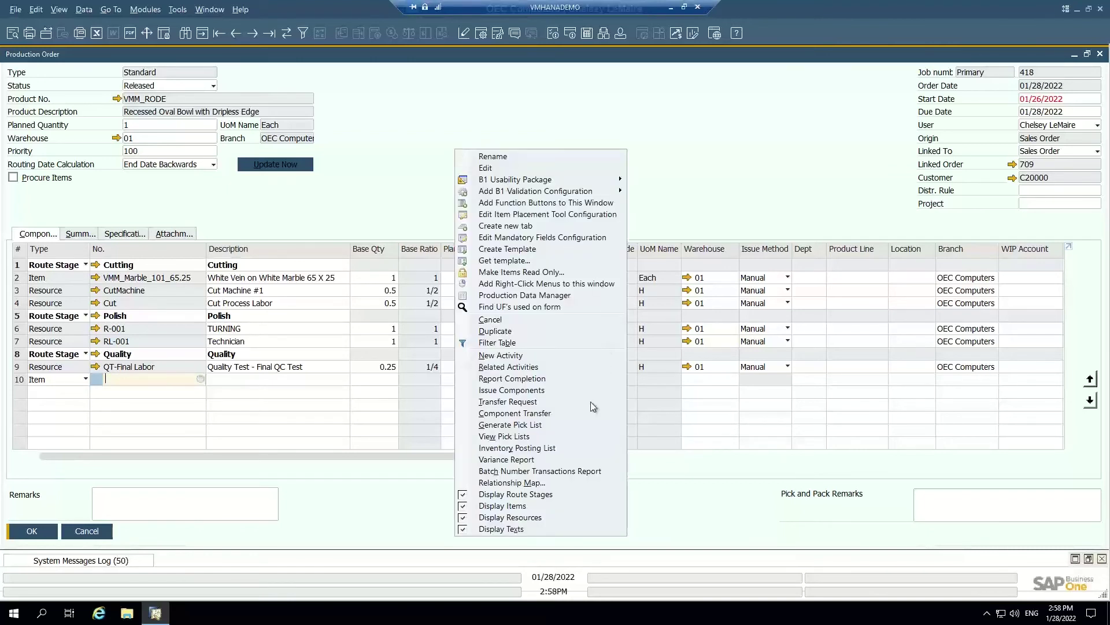
left_click(548, 379)
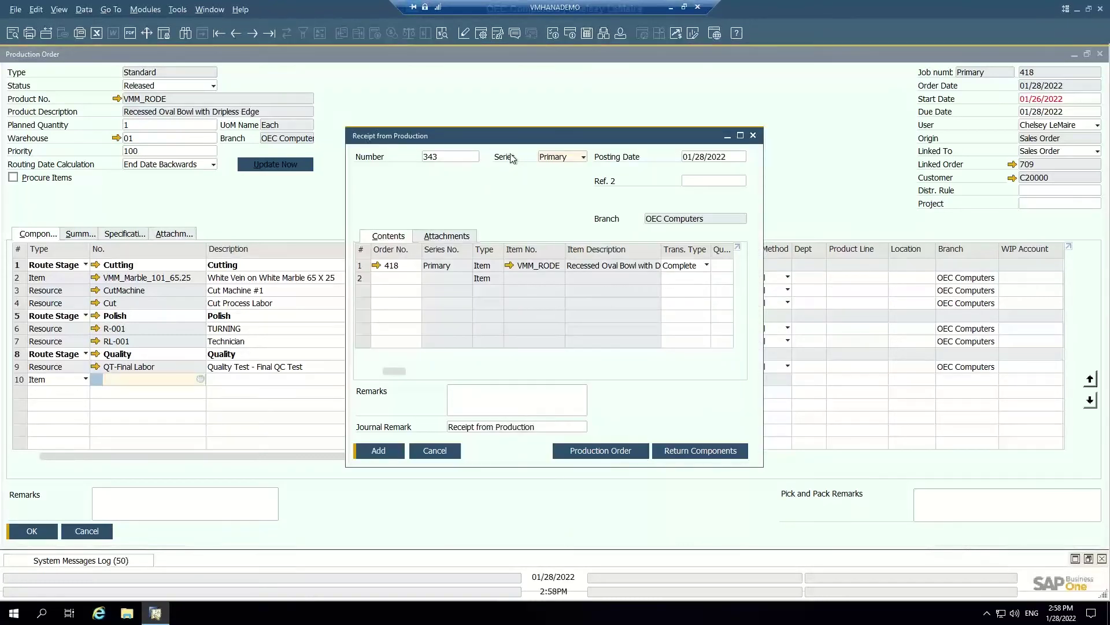
left_click_drag(468, 134, 381, 124)
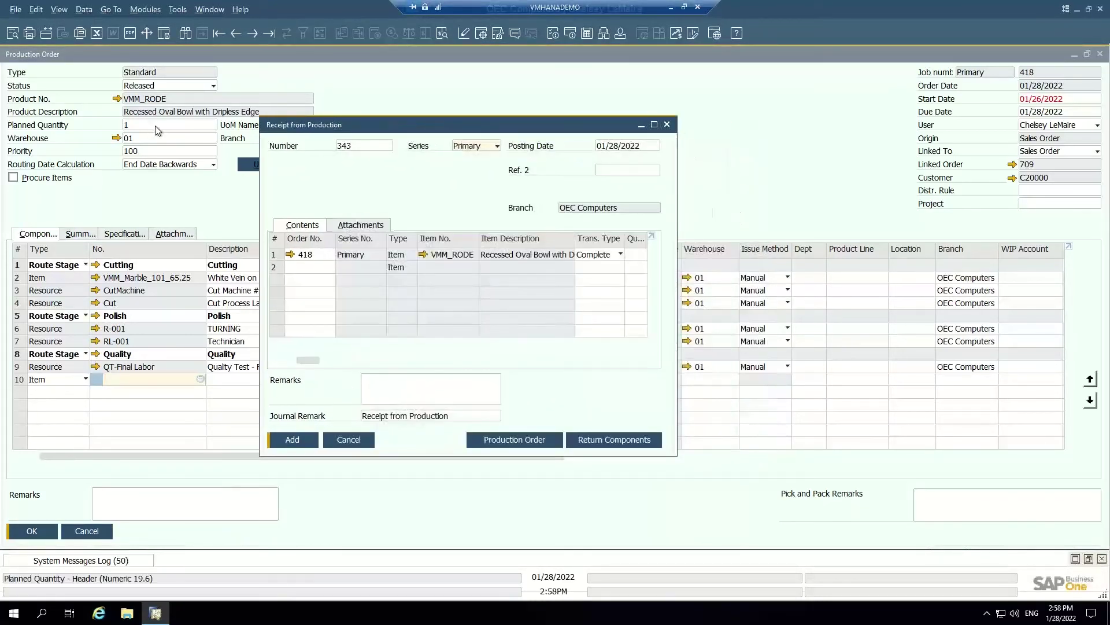
left_click_drag(317, 363, 327, 363)
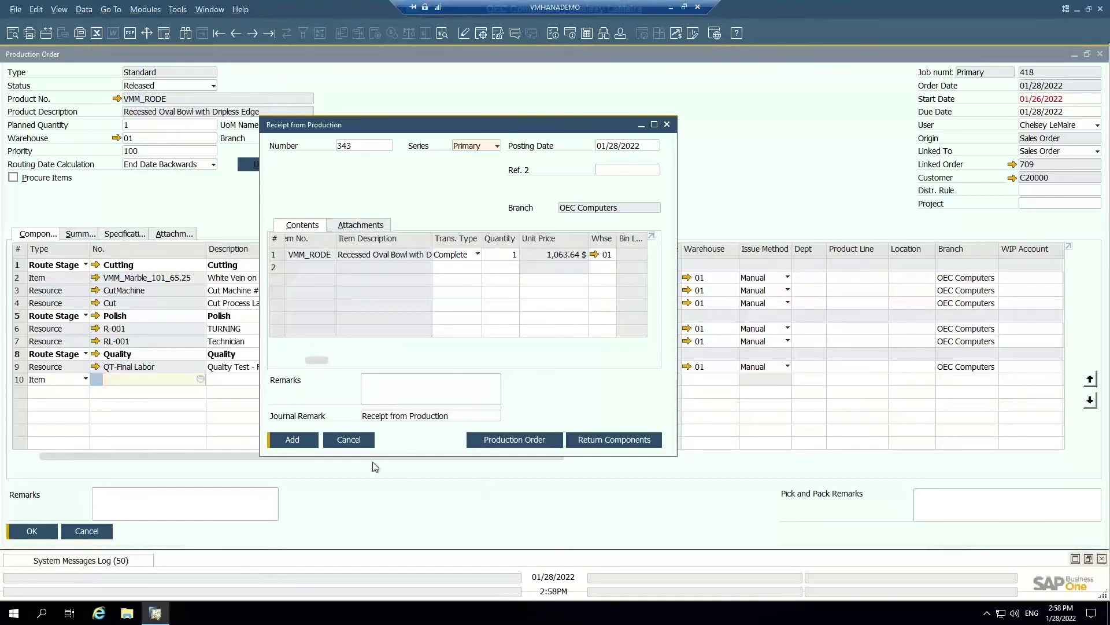
Step: Try to add the receipt and assign serial number 23523523 to the finished VMM_RODE item
left_click(293, 440)
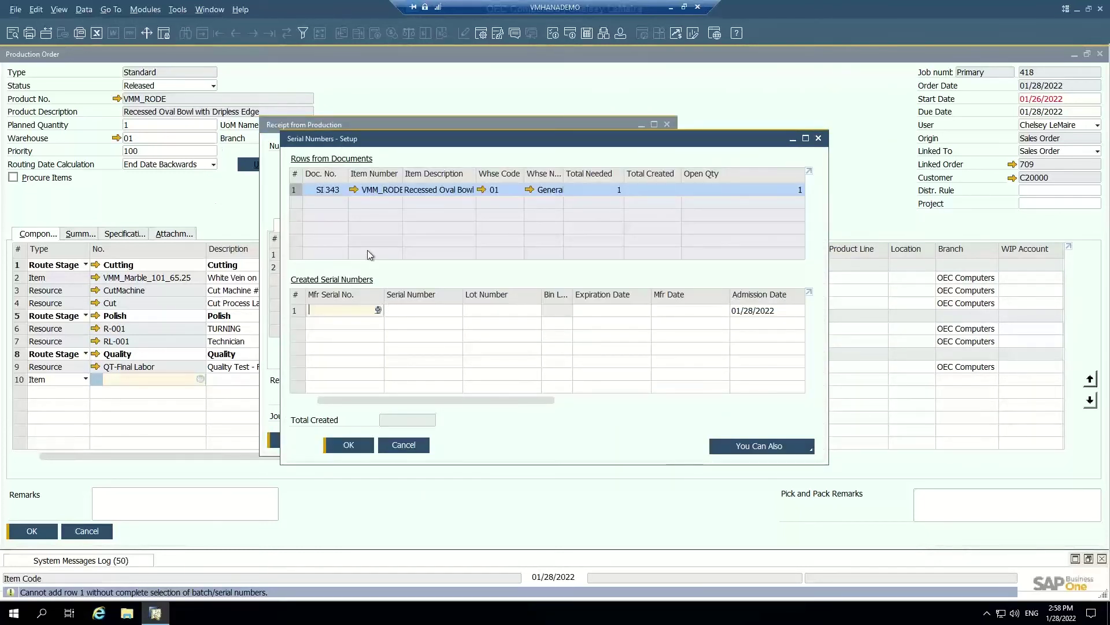
left_click(410, 311)
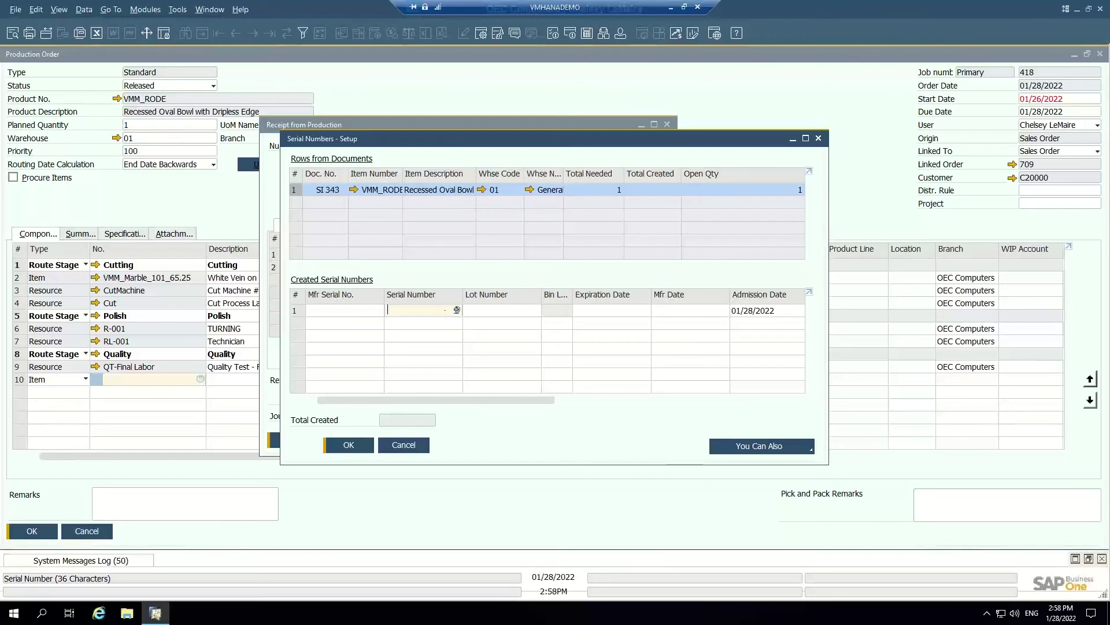
type("23523523")
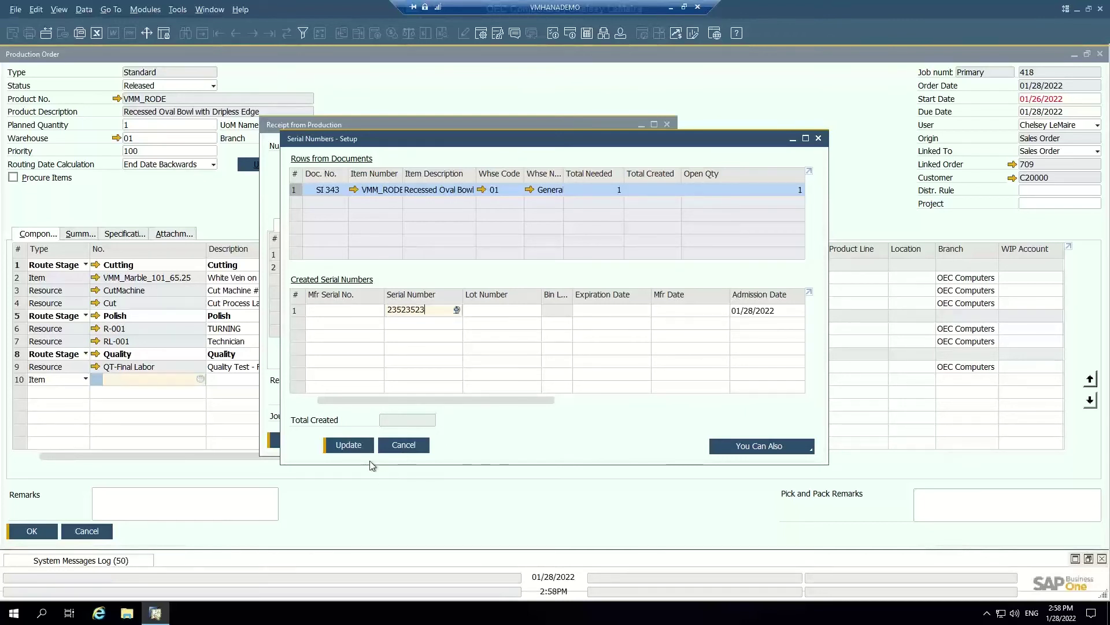
left_click(349, 445)
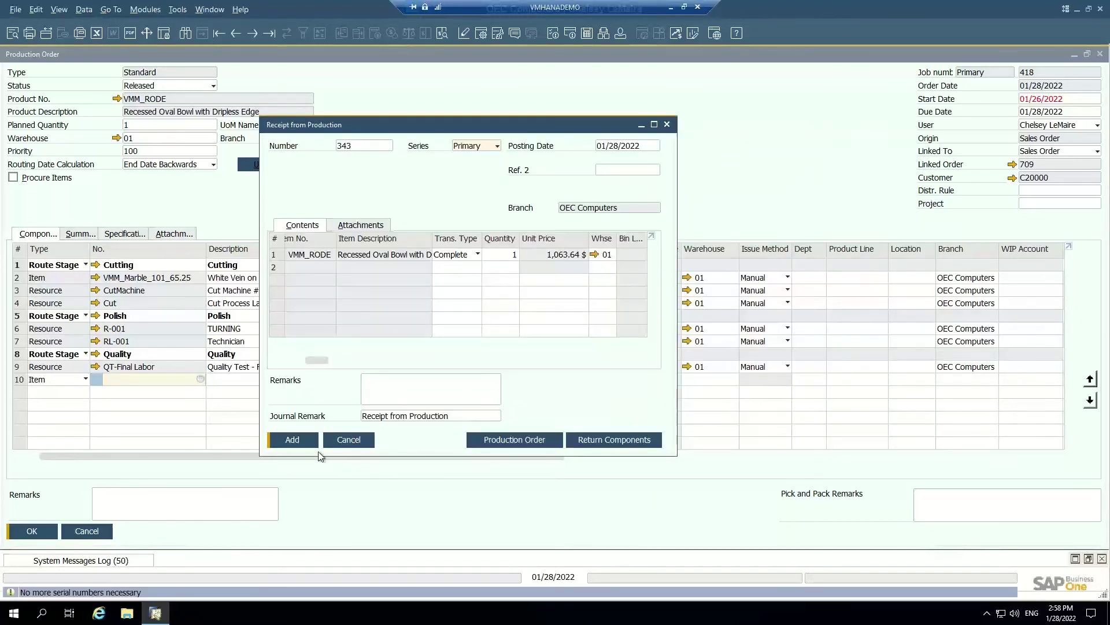
Step: Add the Receipt from Production document, confirm the addition, and close the receipt form
left_click(296, 441)
left_click(388, 326)
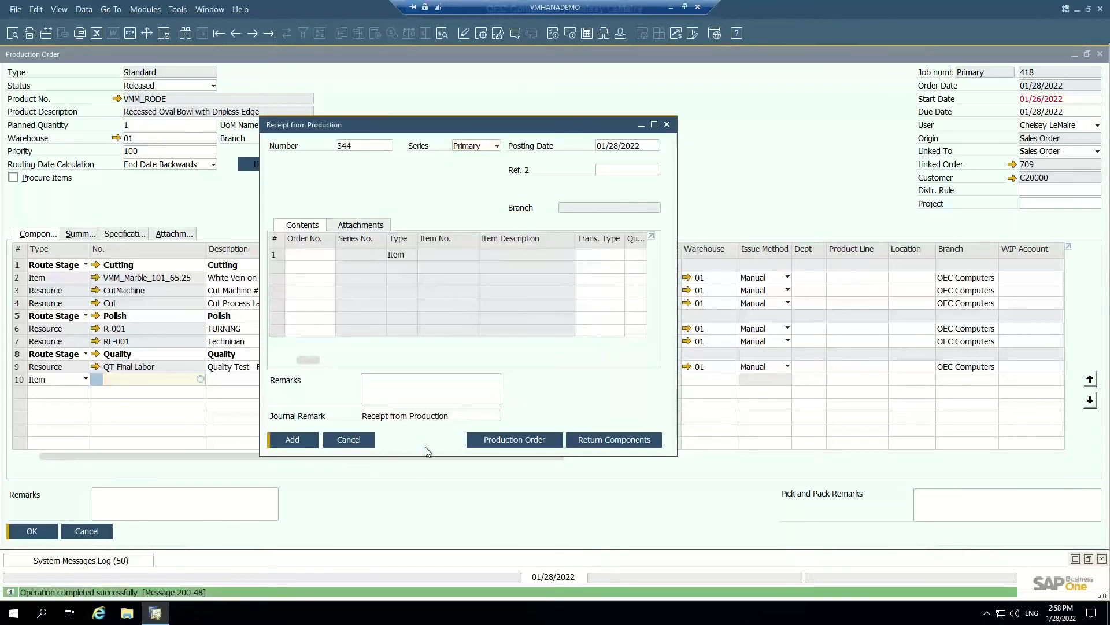
left_click(668, 125)
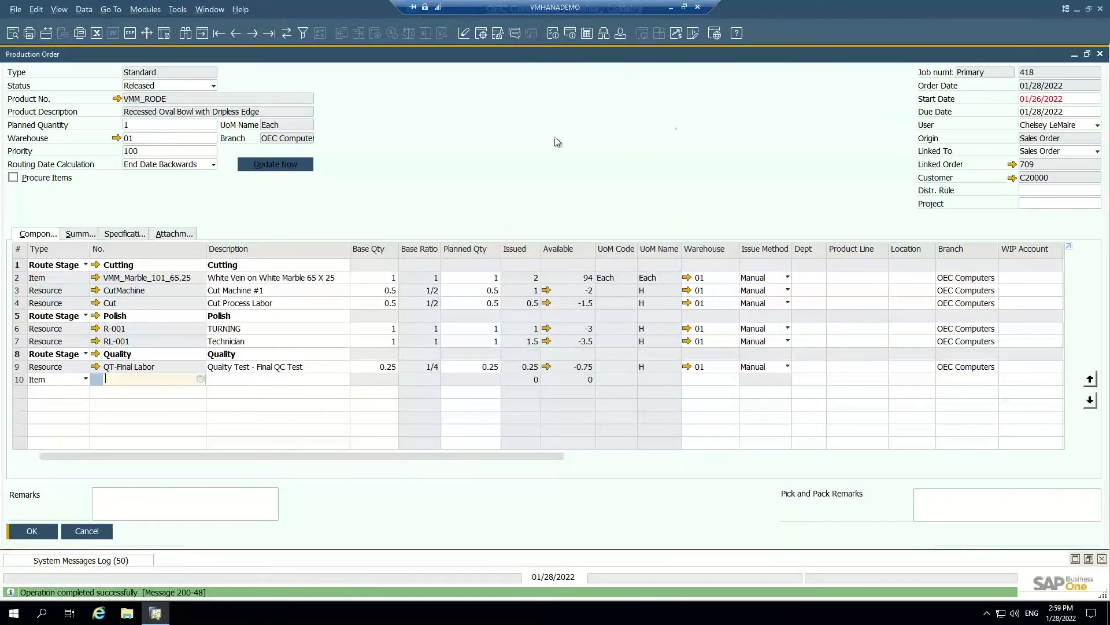
Step: Review the production order's cost and quantity summary, and update the order's status to Closed, accepting that its item is linked to a sales document
left_click(84, 234)
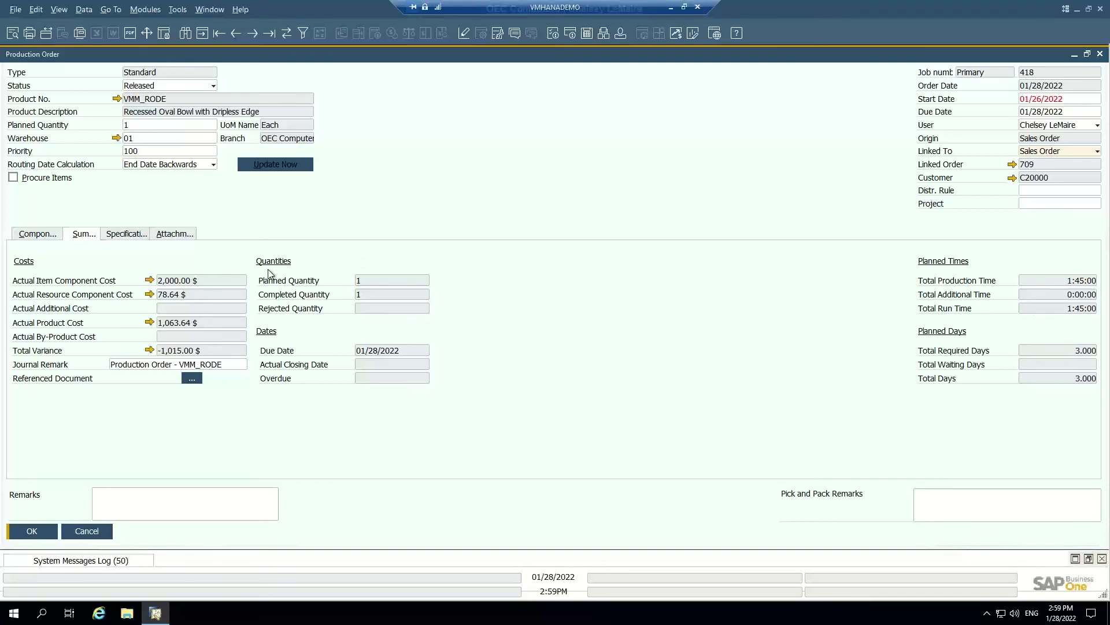
left_click(39, 233)
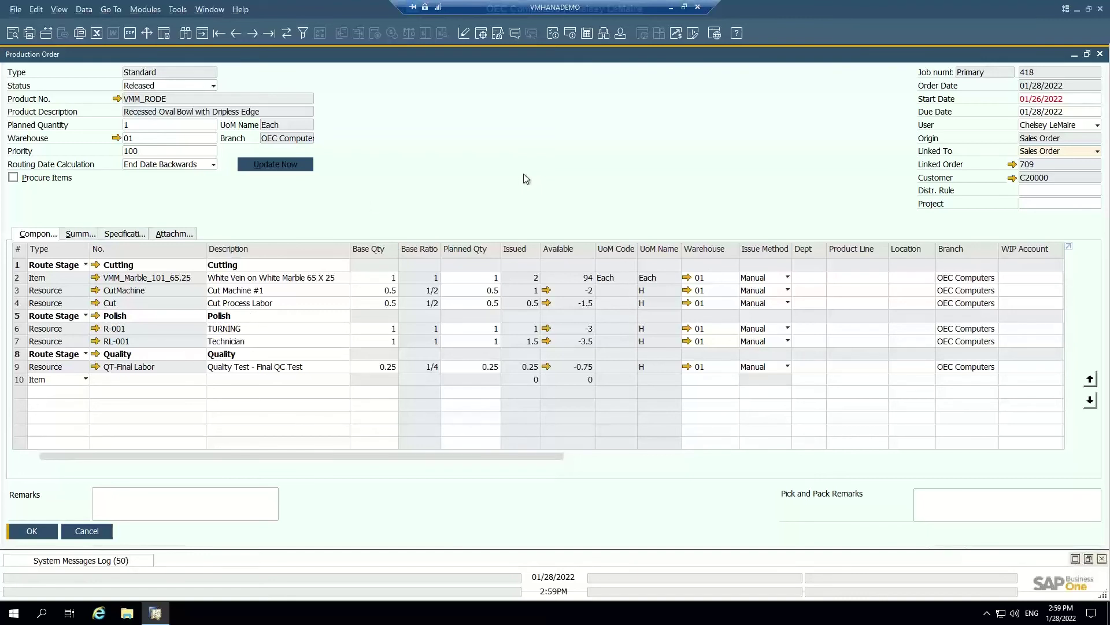
left_click(181, 84)
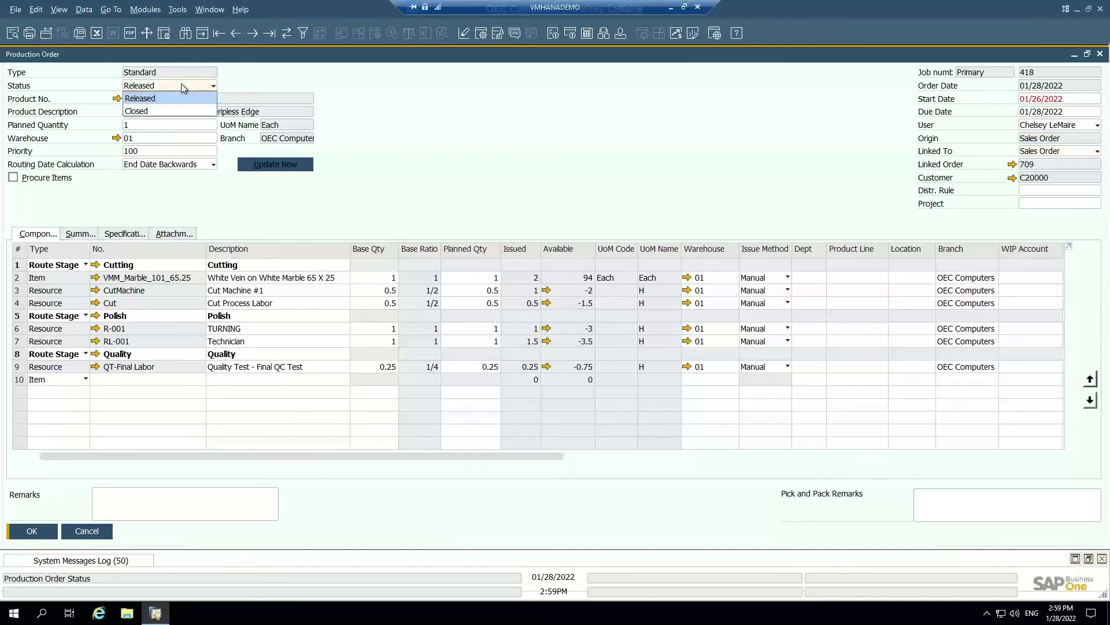
left_click(158, 110)
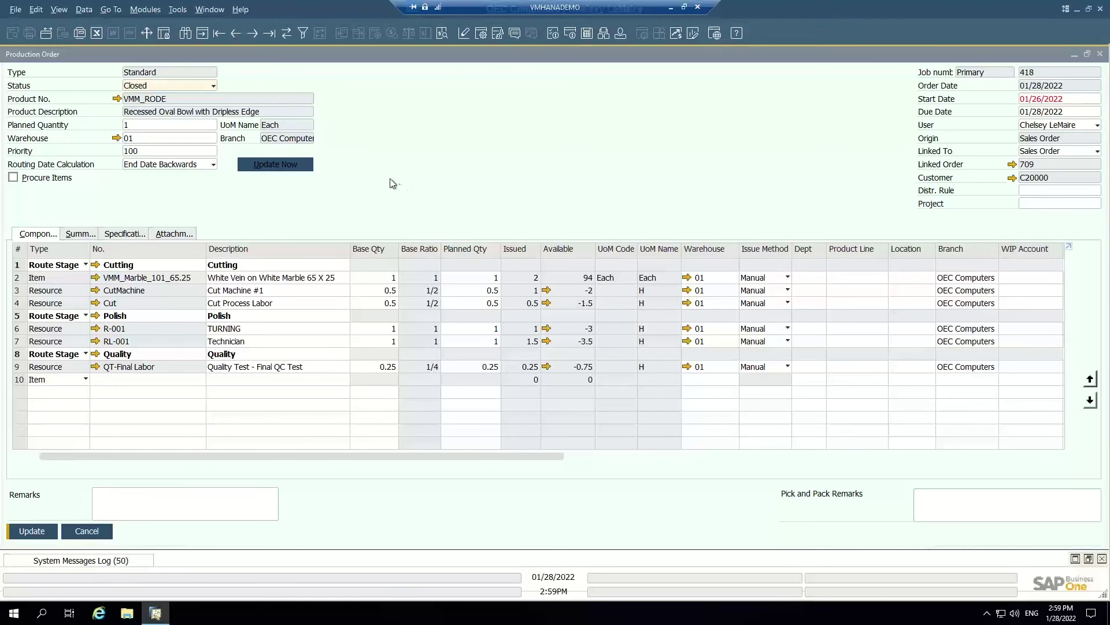
left_click(36, 532)
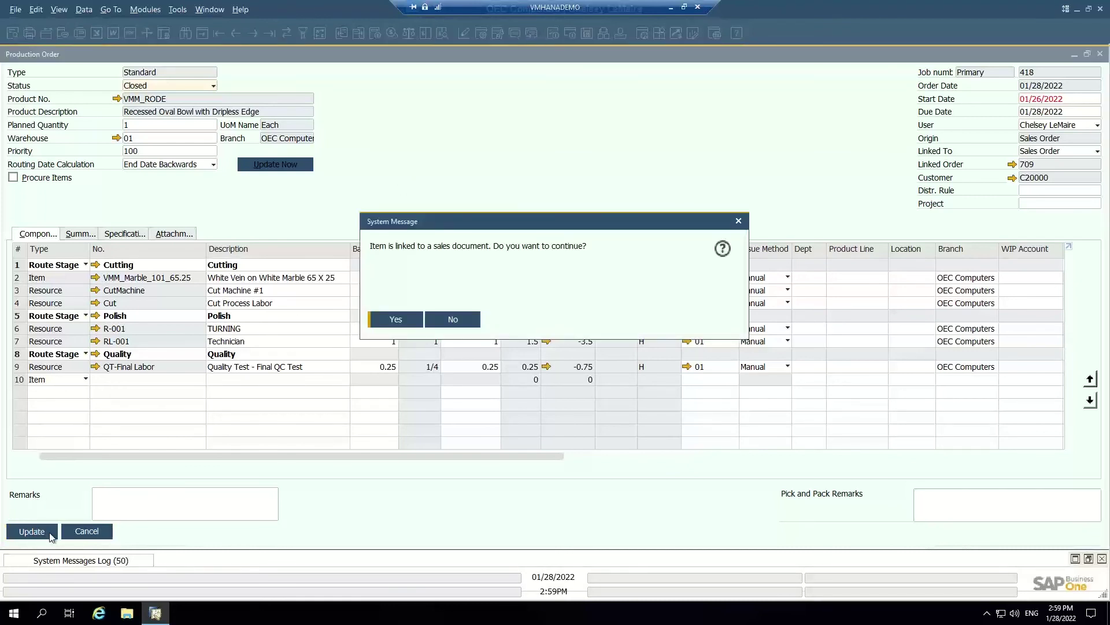
left_click(401, 323)
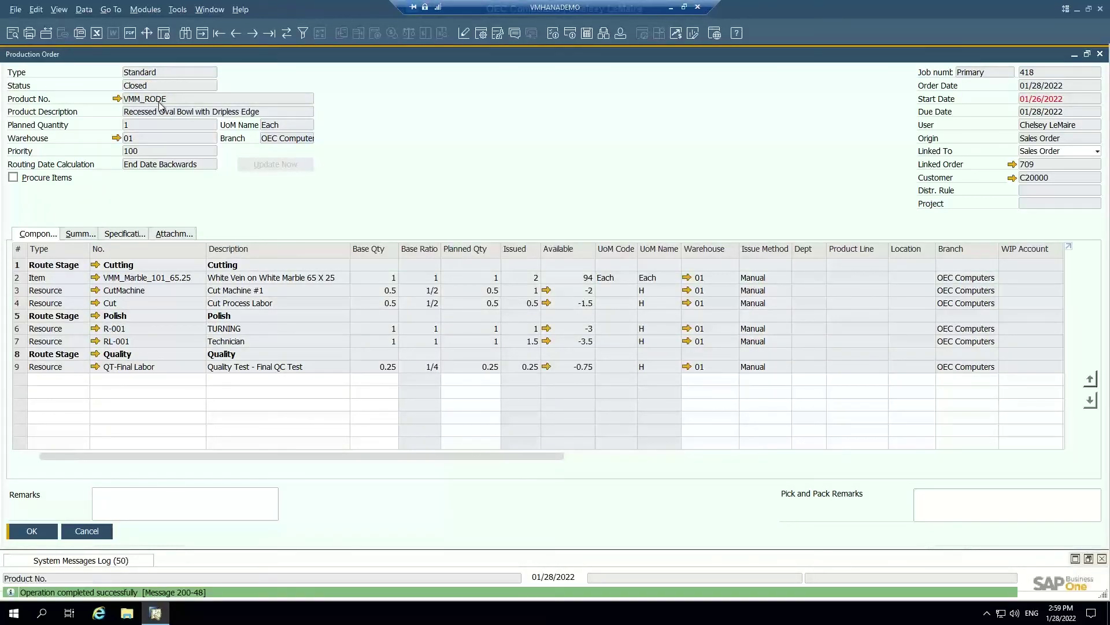
Step: Examine the closed order's cost summary and the journal entry posted for its variance
left_click(84, 234)
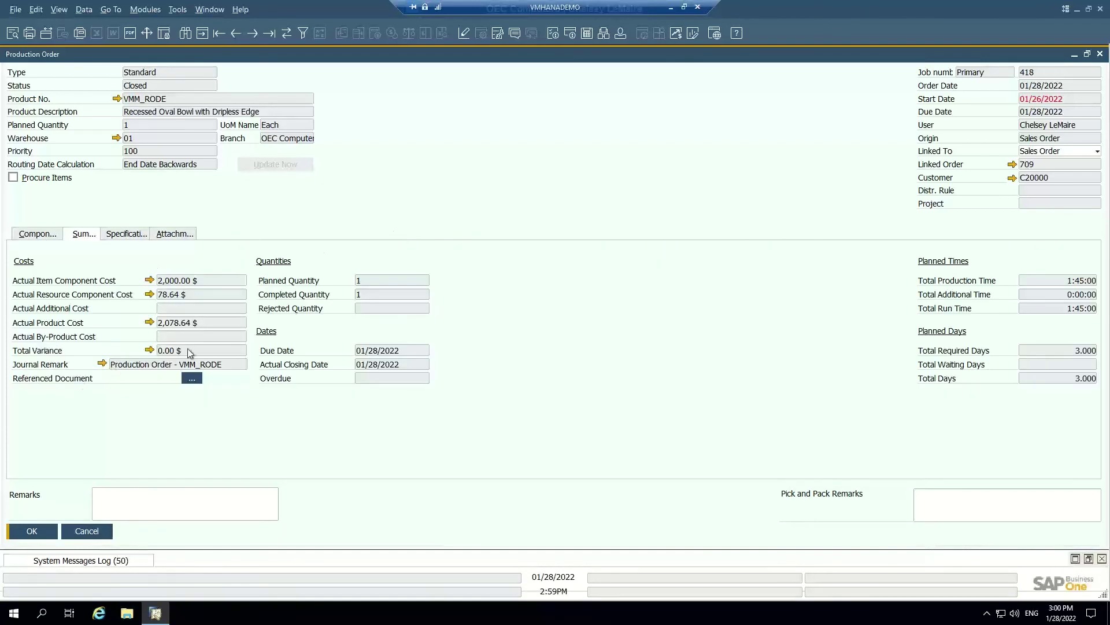
left_click(100, 362)
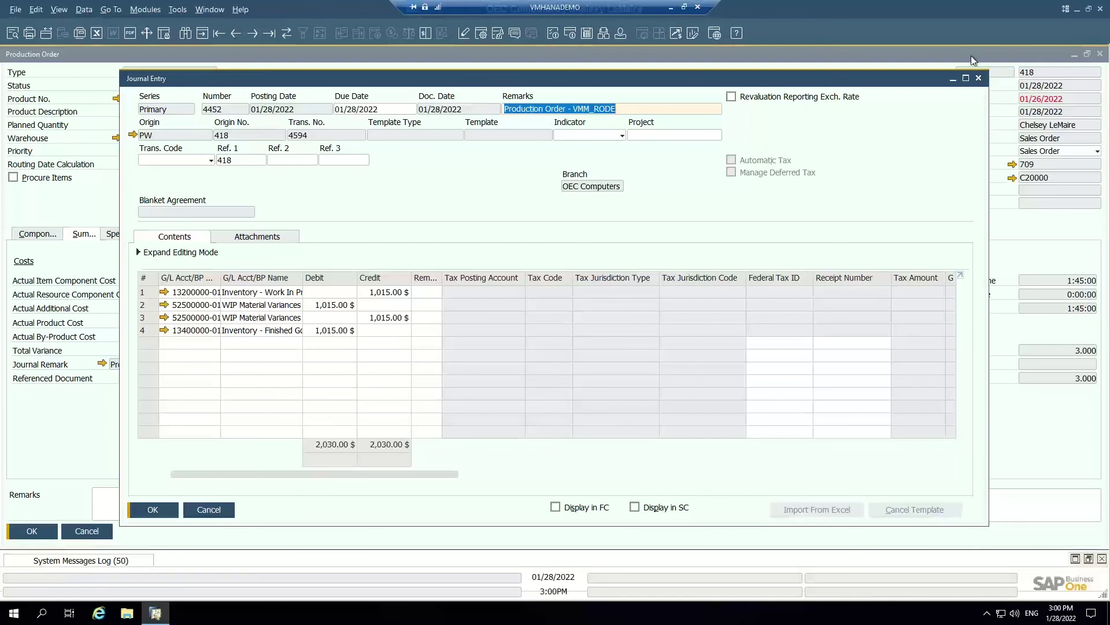
left_click(979, 80)
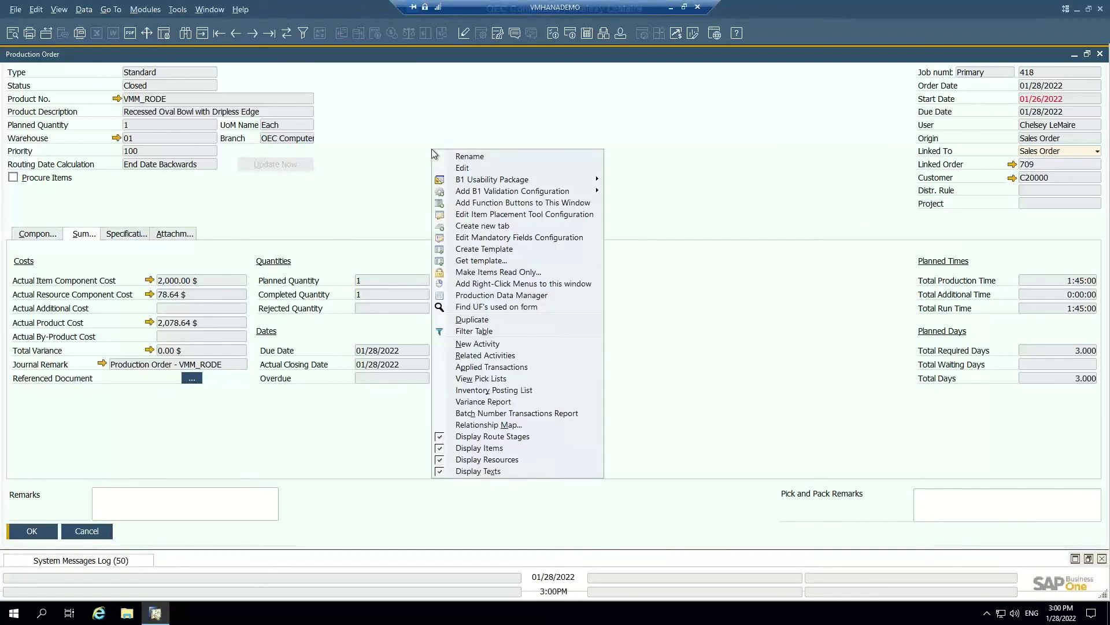
Step: Open the production order's Relationship Map and inspect the linked Issue for Production document and its journal entry
left_click(516, 428)
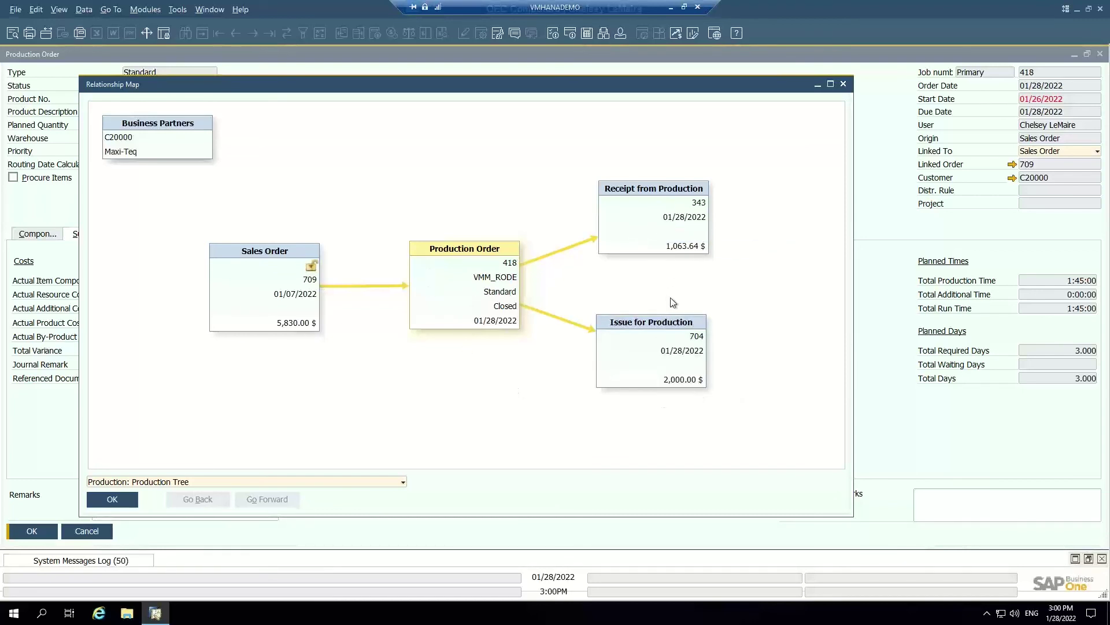
double_click(658, 353)
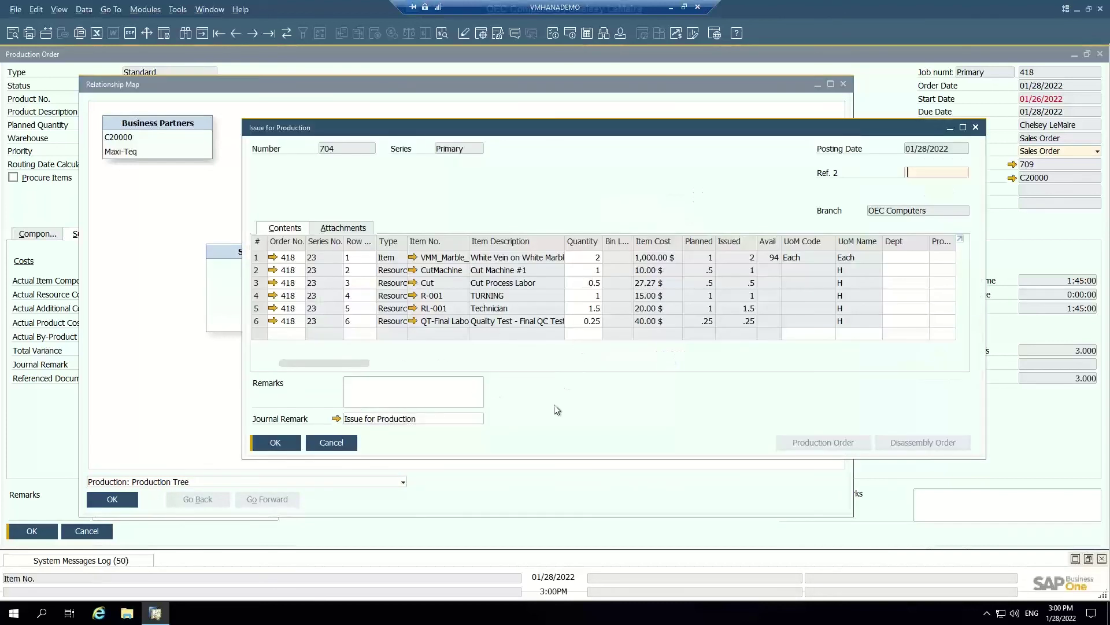
left_click(336, 418)
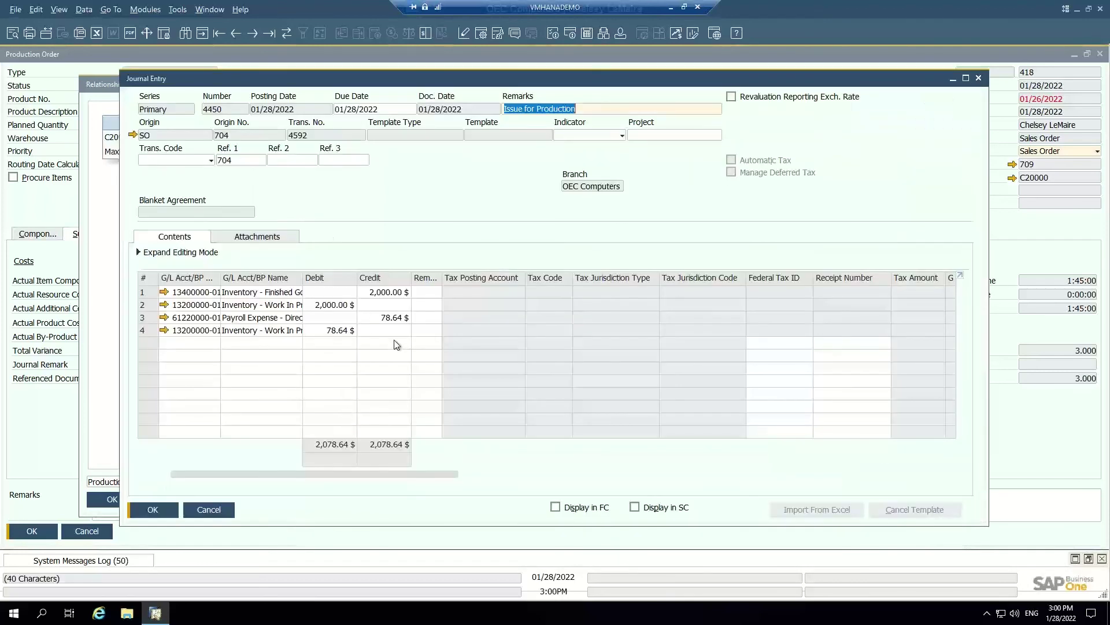
left_click(978, 78)
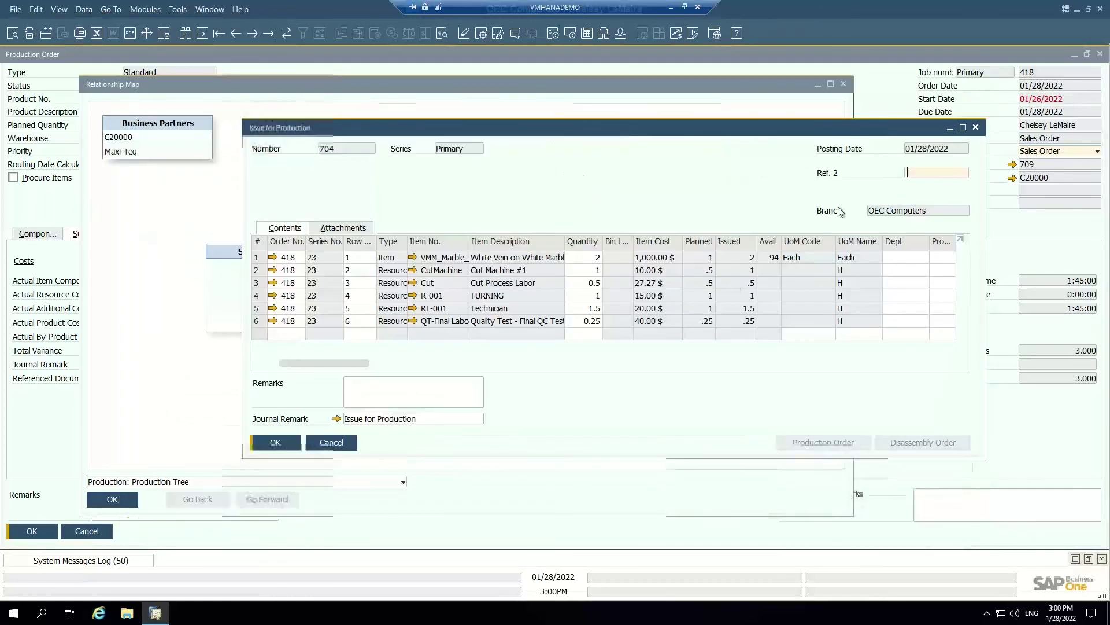
left_click(976, 127)
Step: Inspect the Receipt from Production in the Relationship Map, including its linked production order and its journal entry
double_click(658, 207)
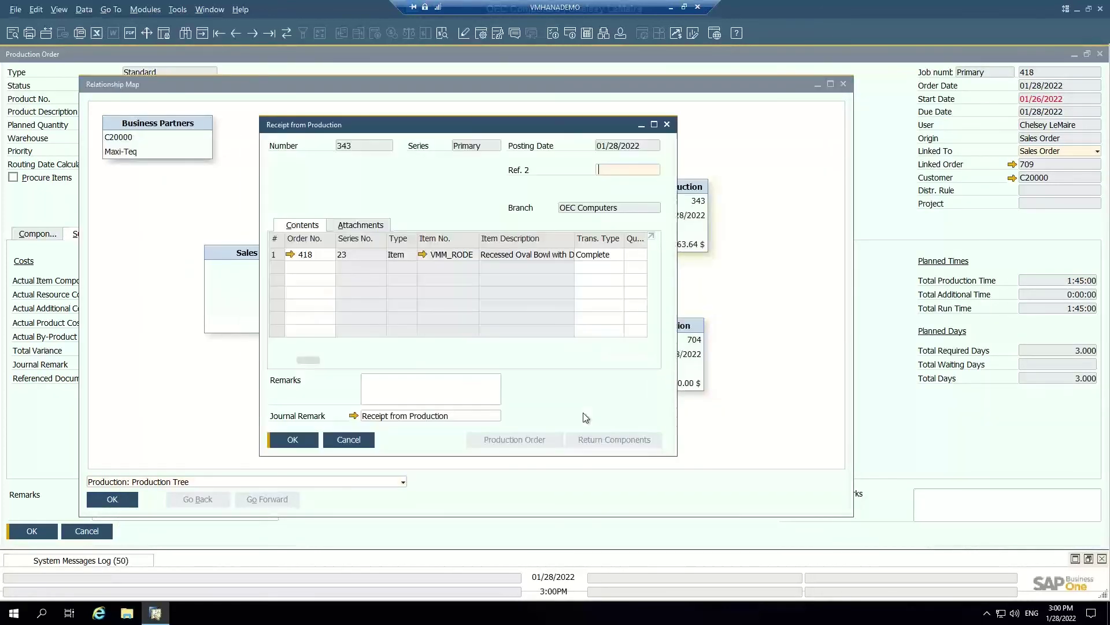
left_click(291, 255)
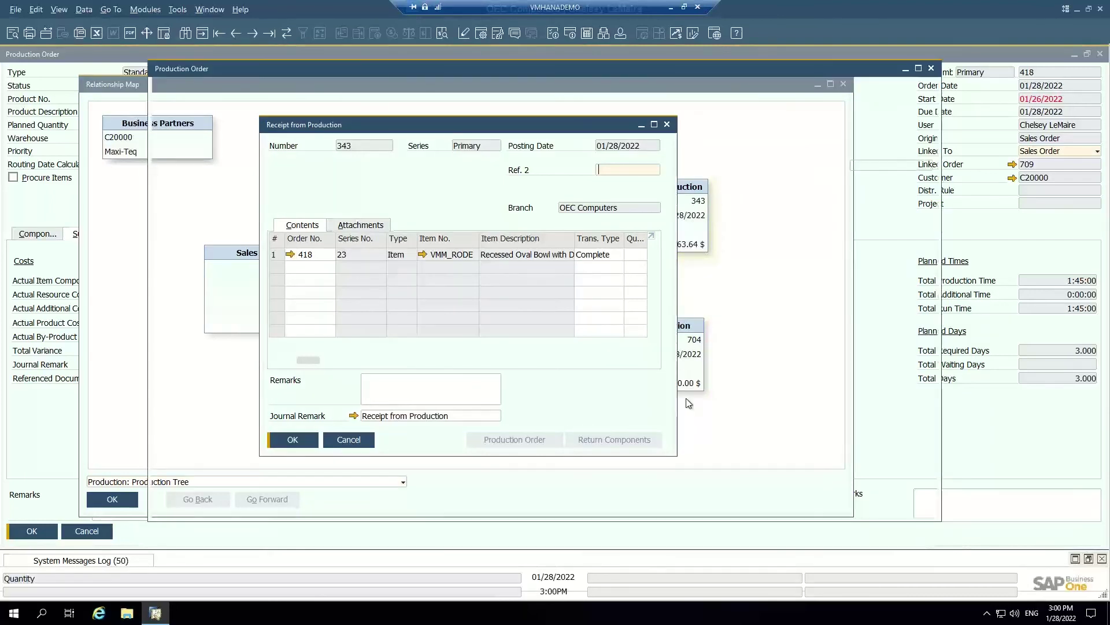
left_click(931, 68)
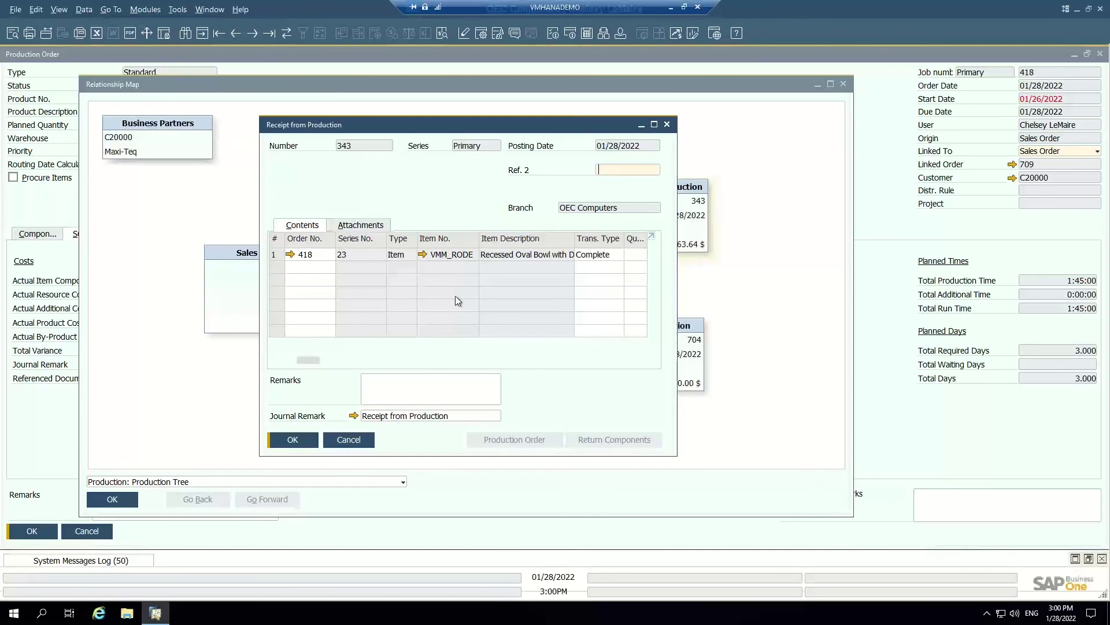
left_click(354, 415)
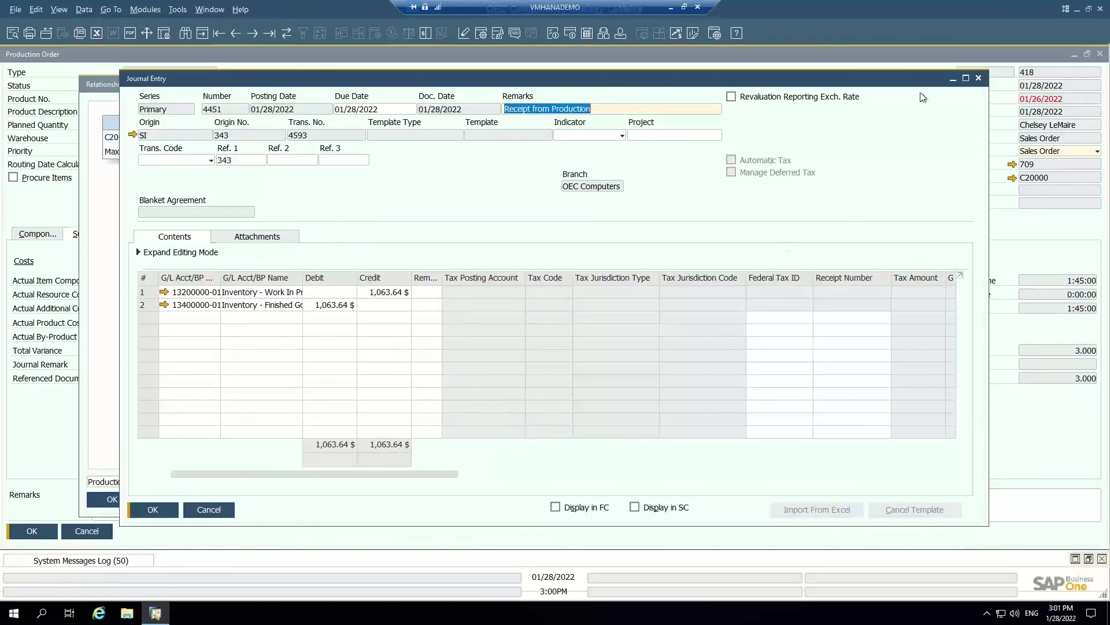
left_click(979, 78)
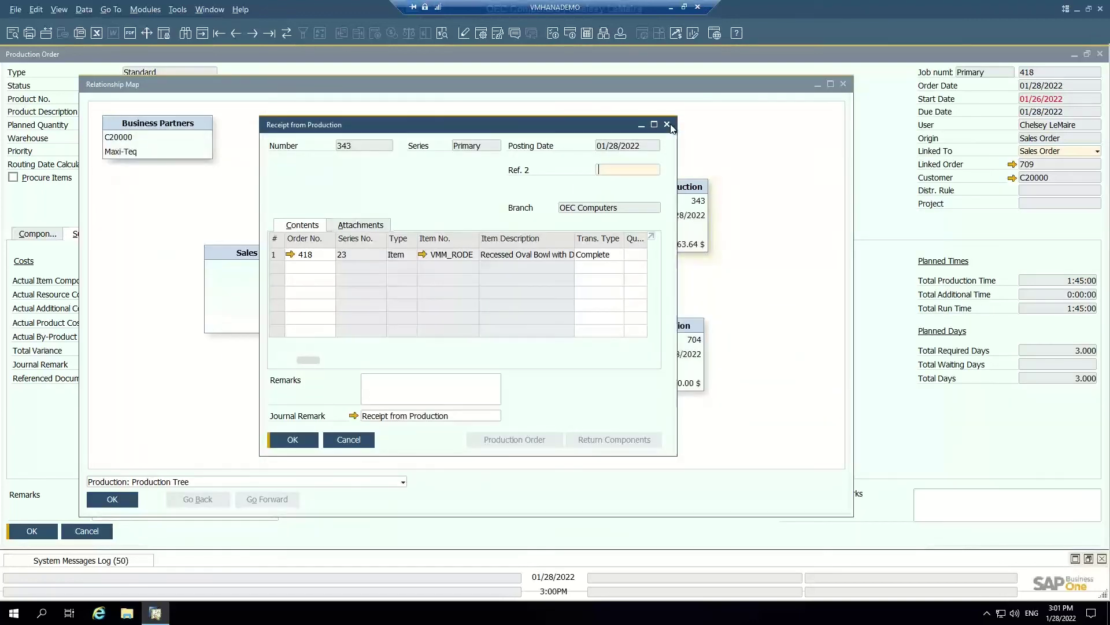
left_click(667, 124)
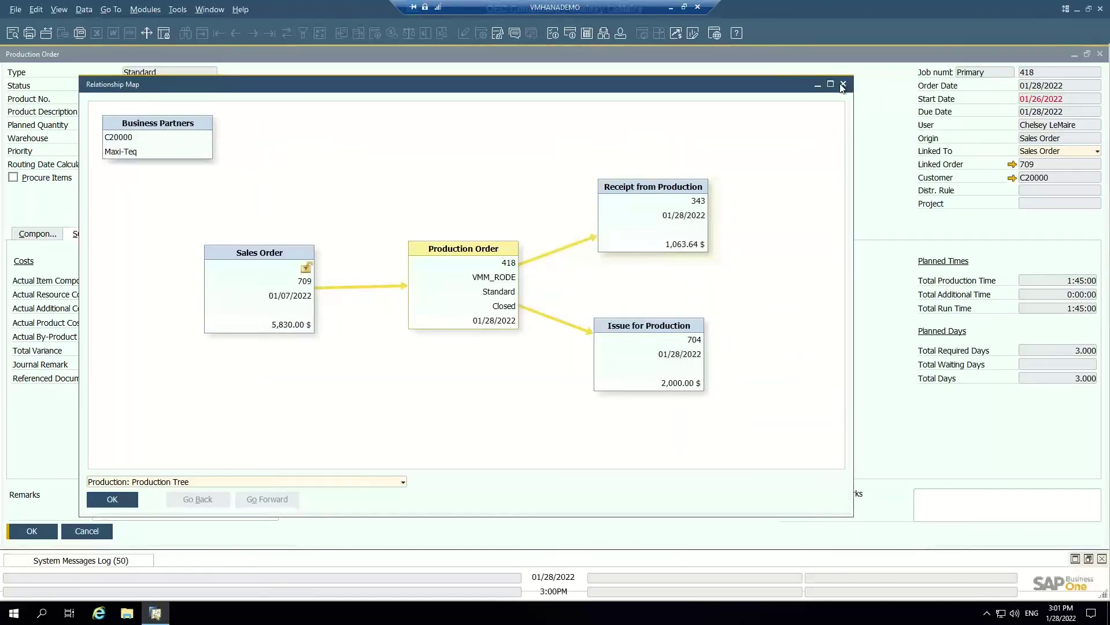
Step: Close the Relationship Map, return to the order's component list and restore the production order form to its smaller window size
left_click(843, 85)
left_click(38, 234)
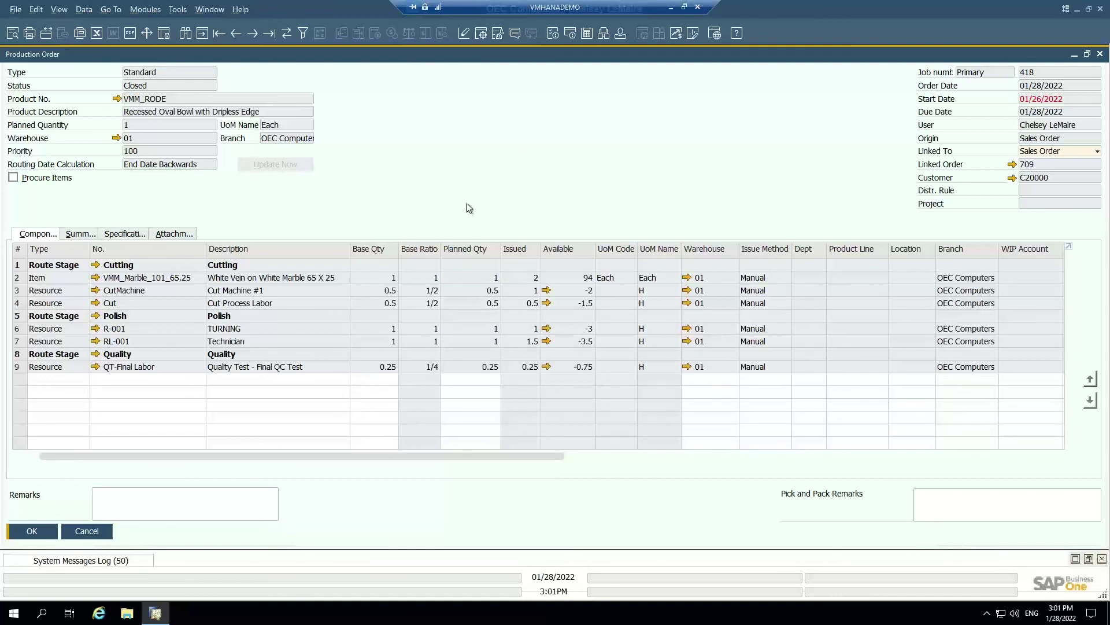
double_click(280, 53)
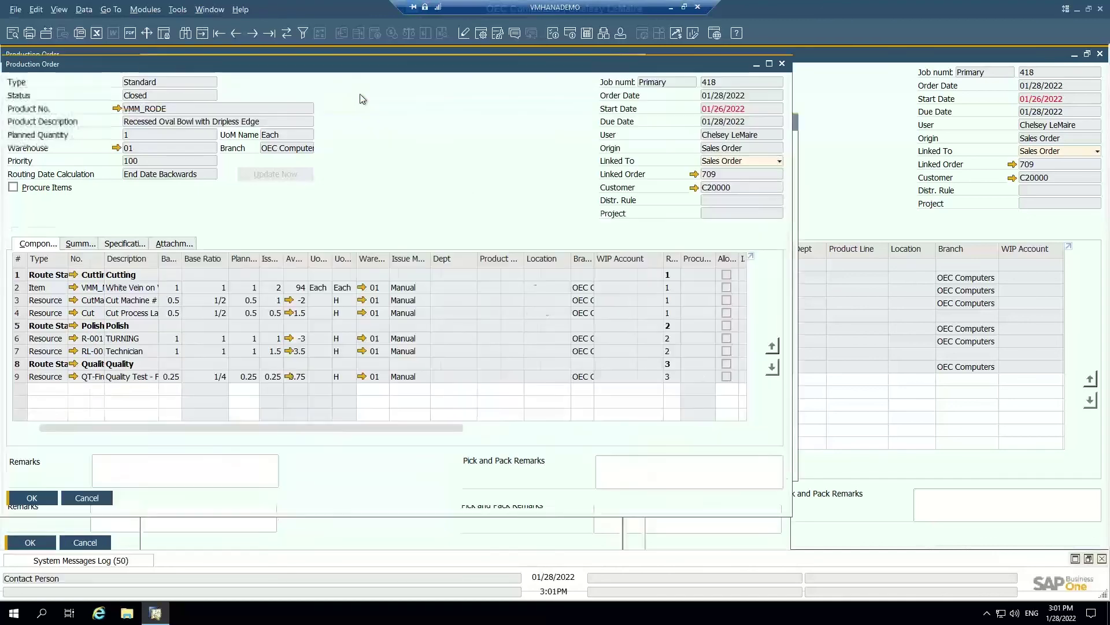